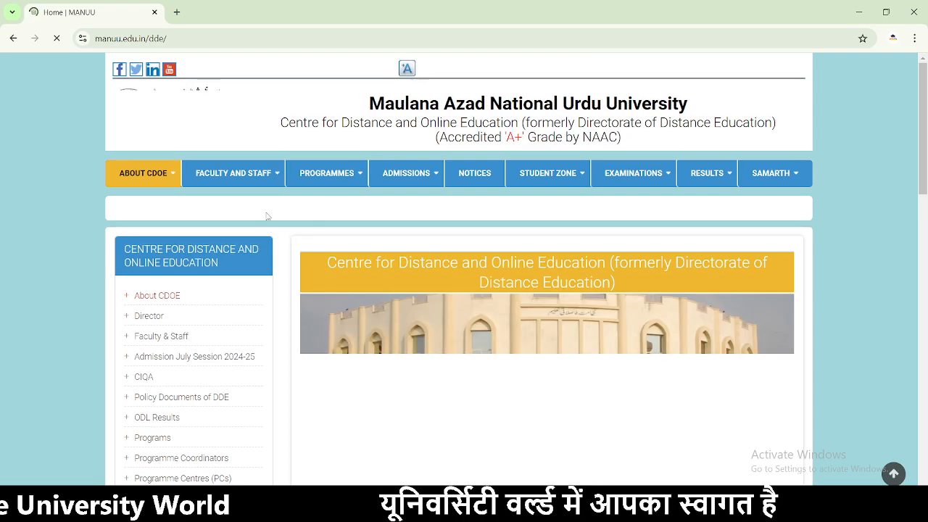
- Open the CDOE 2024-25 distance admissions notification from the home page marquee
{"action": "scroll", "coordinate": [502, 232], "scroll_direction": "down", "scroll_amount": 2}
{"action": "scroll", "coordinate": [502, 228], "scroll_direction": "down", "scroll_amount": 5}
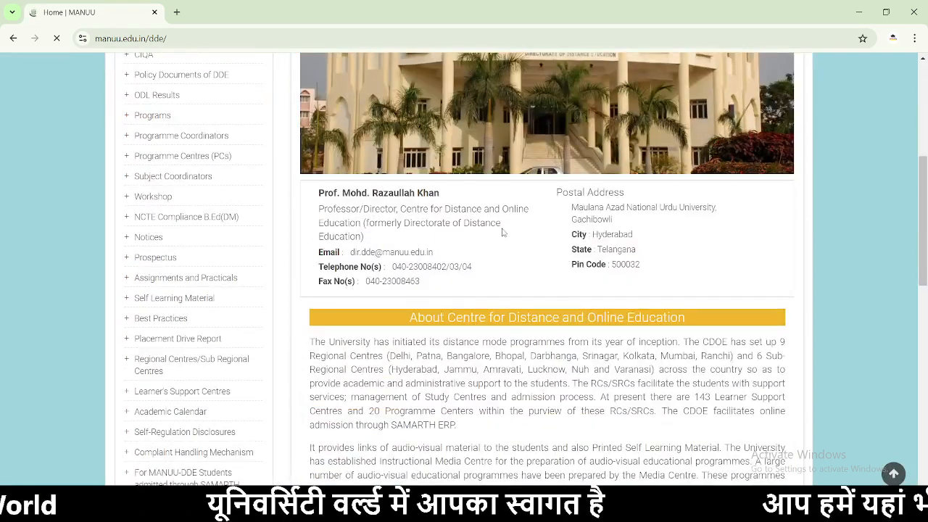
{"action": "scroll", "coordinate": [500, 229], "scroll_direction": "up", "scroll_amount": 7}
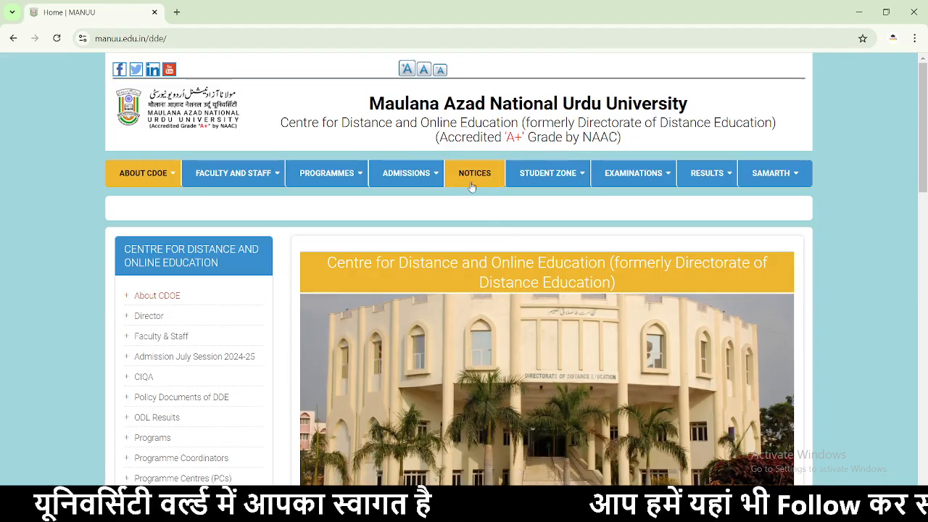
{"action": "mouse_move", "coordinate": [410, 181]}
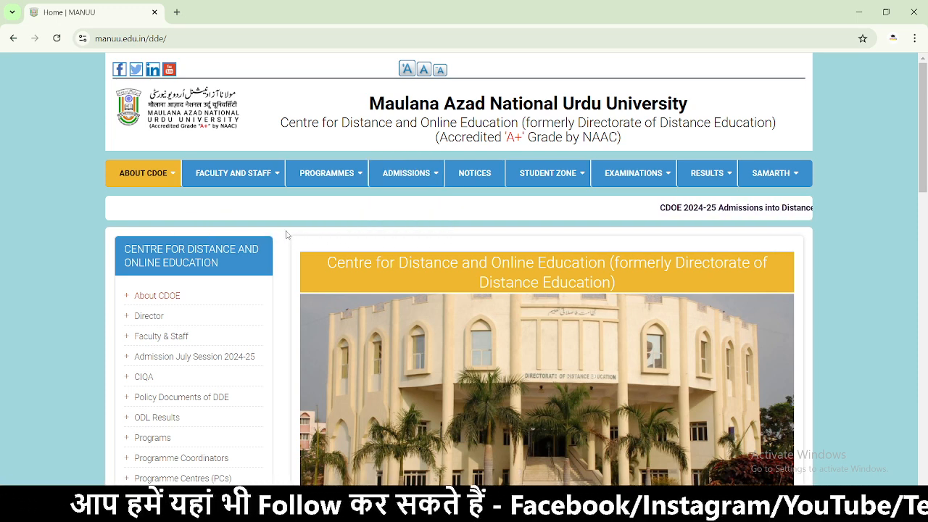
{"action": "left_click", "coordinate": [680, 208]}
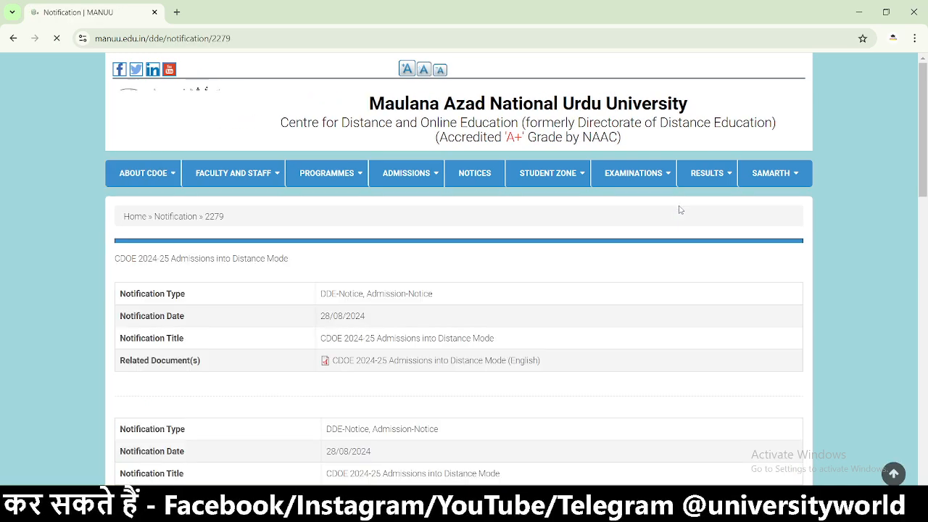
- Read through the notices, return home, and launch the Admission 2024-25 portal
{"action": "scroll", "coordinate": [377, 217], "scroll_direction": "down", "scroll_amount": 10}
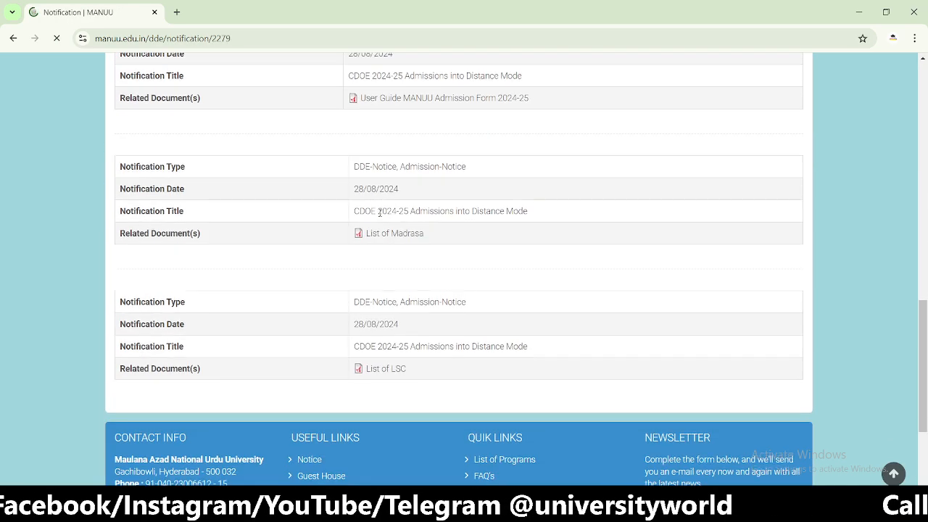
{"action": "scroll", "coordinate": [450, 243], "scroll_direction": "down", "scroll_amount": 2}
{"action": "scroll", "coordinate": [445, 240], "scroll_direction": "up", "scroll_amount": 13}
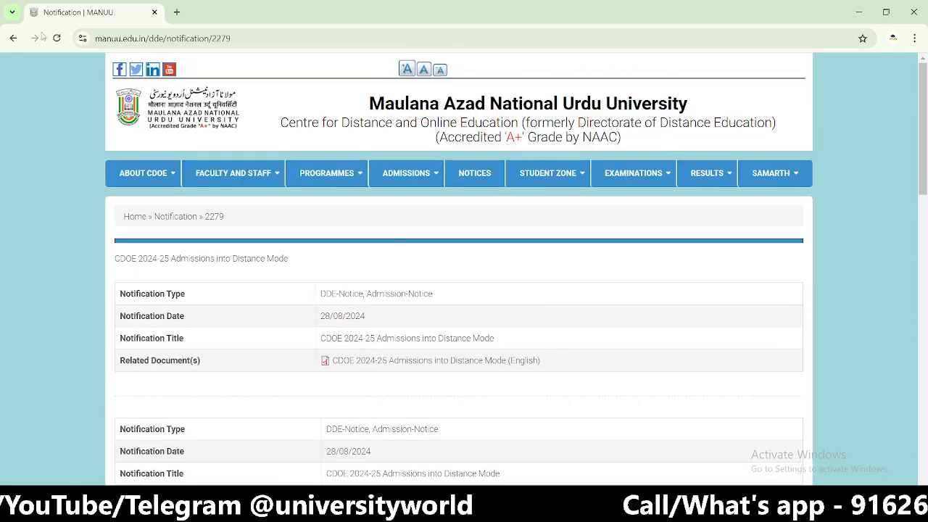
{"action": "left_click", "coordinate": [13, 38]}
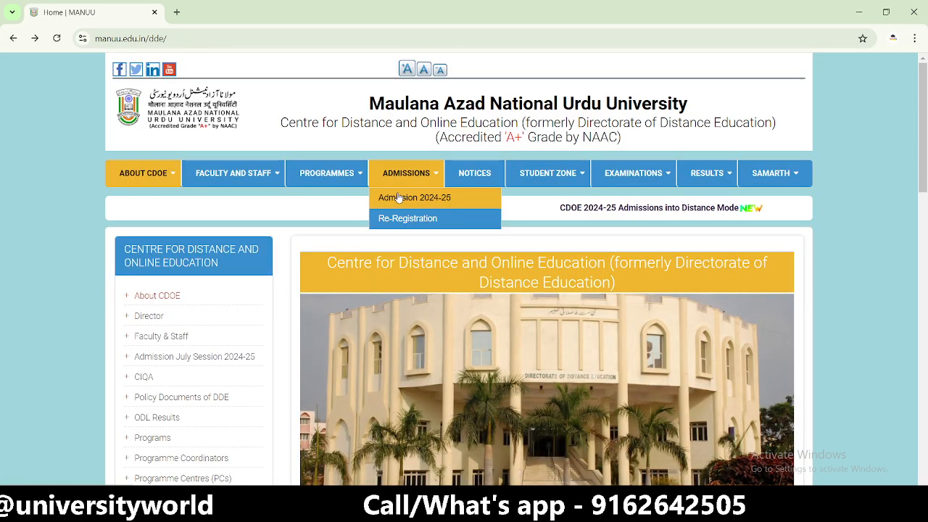
{"action": "left_click", "coordinate": [398, 197]}
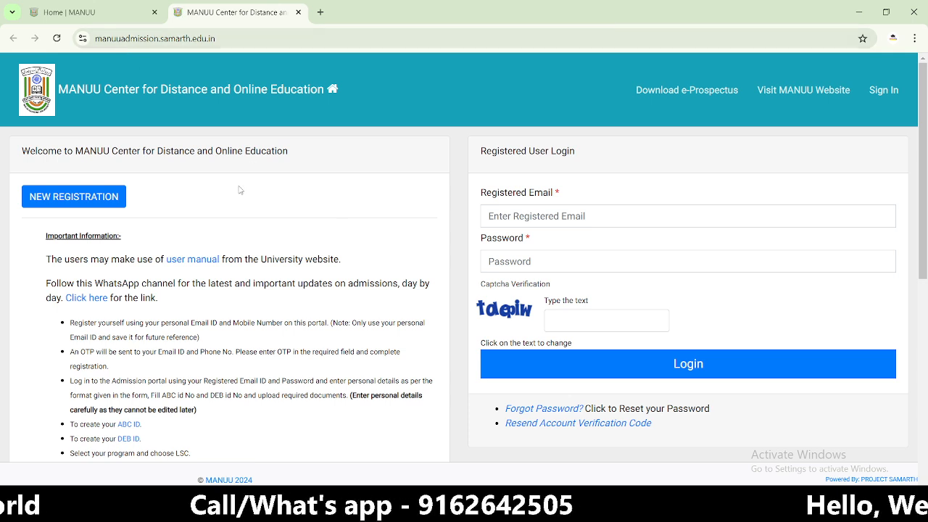
- Clear the login password field, preview the registration form, then return to login
{"action": "left_click_drag", "start_coordinate": [64, 89], "coordinate": [870, 262]}
{"action": "left_click", "coordinate": [331, 239]}
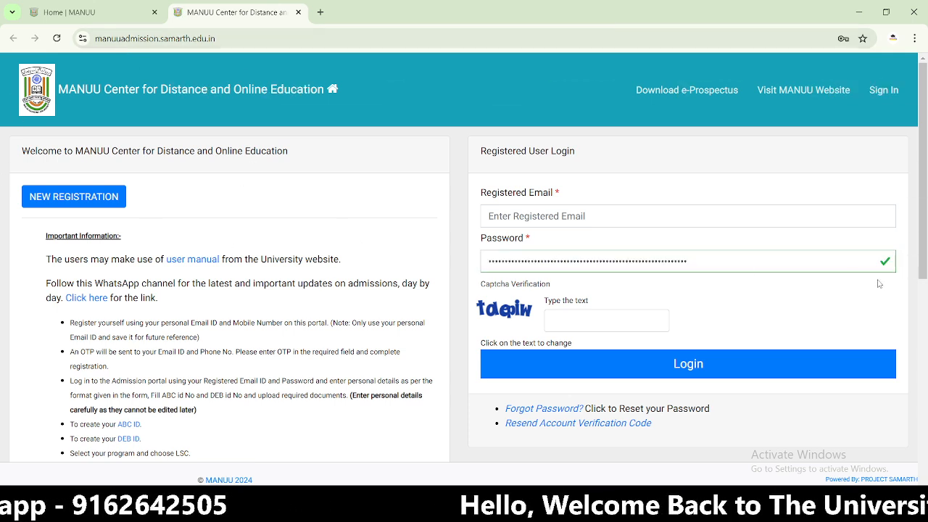
{"action": "double_click", "coordinate": [805, 261]}
{"action": "key", "text": "BackSpace"}
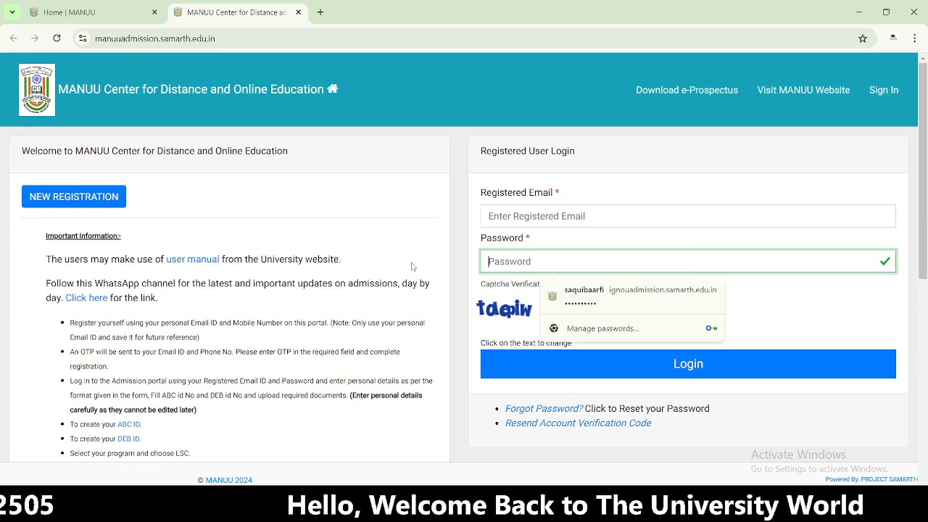
{"action": "left_click", "coordinate": [55, 192]}
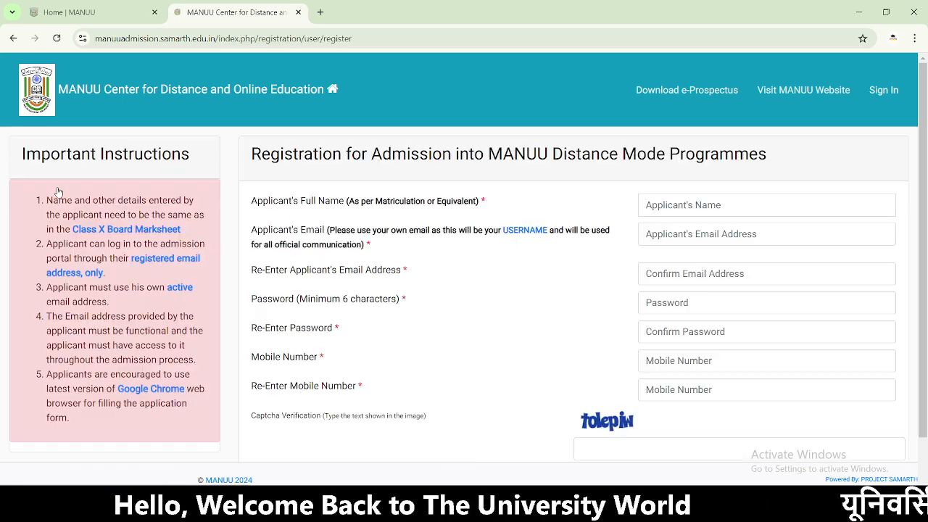
{"action": "left_click", "coordinate": [13, 37]}
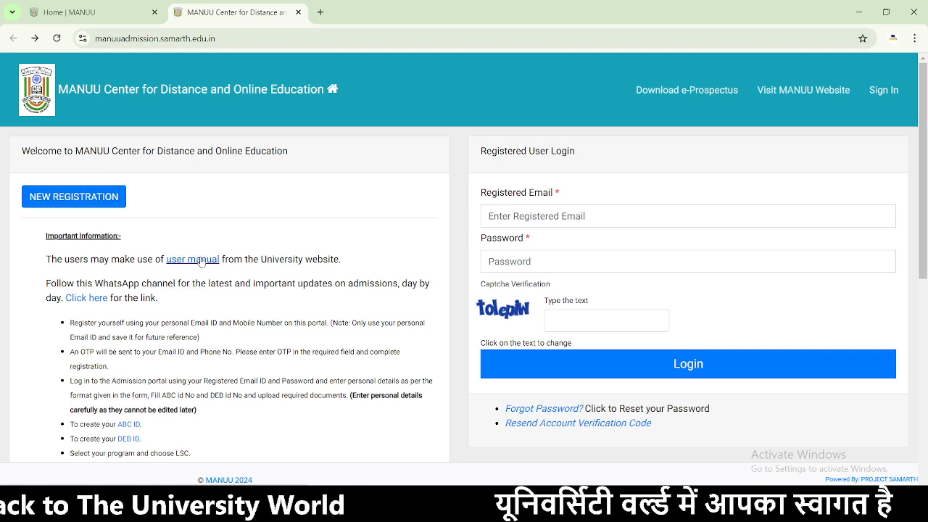
- Review the helpline contact table, then open the NEW REGISTRATION form
{"action": "scroll", "coordinate": [197, 261], "scroll_direction": "down", "scroll_amount": 2}
{"action": "scroll", "coordinate": [229, 331], "scroll_direction": "down", "scroll_amount": 4}
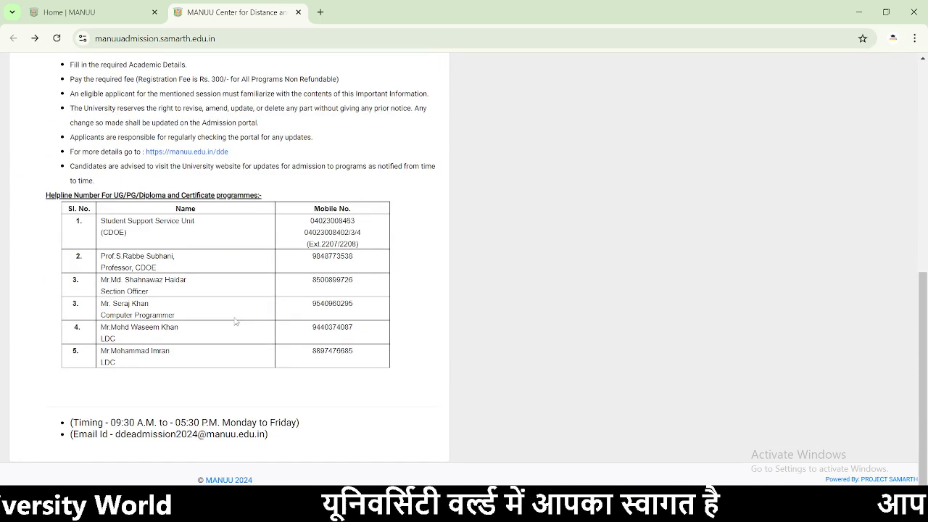
{"action": "left_click_drag", "start_coordinate": [352, 381], "coordinate": [67, 220]}
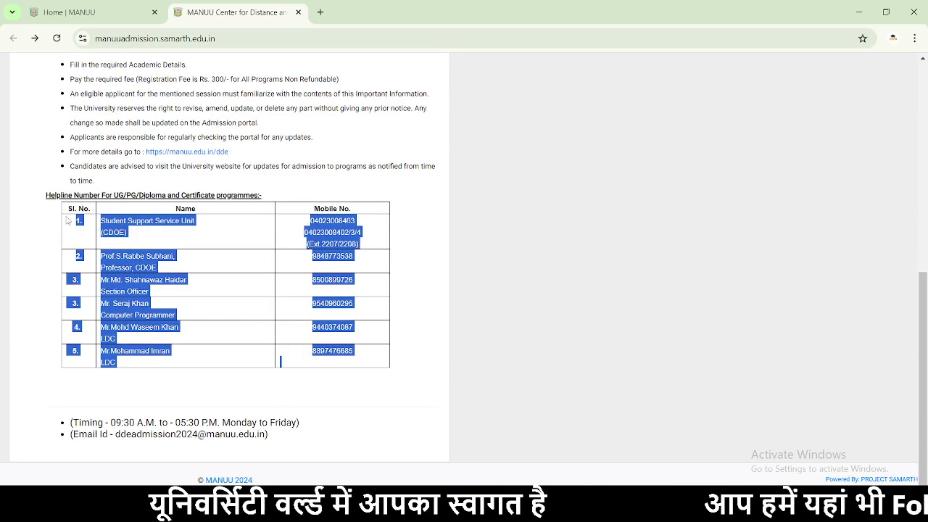
{"action": "left_click", "coordinate": [59, 230]}
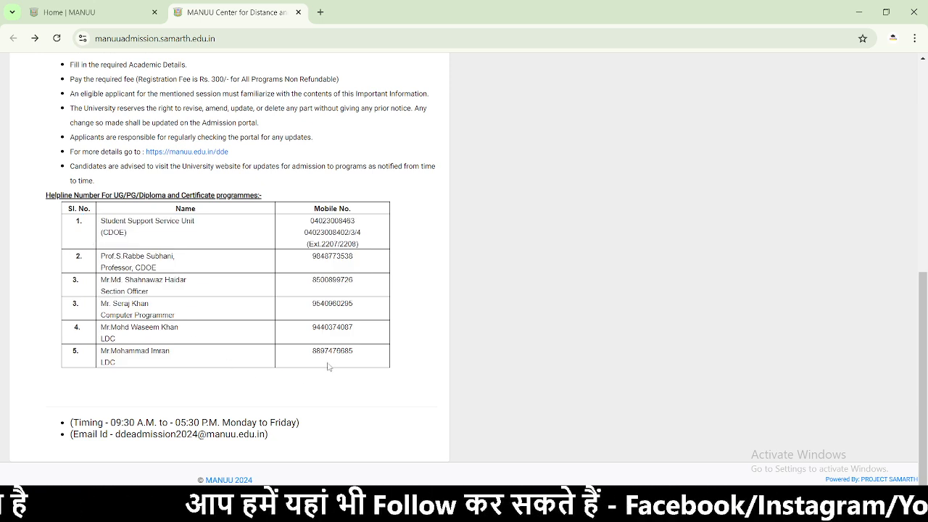
{"action": "left_click_drag", "start_coordinate": [41, 196], "coordinate": [288, 206]}
{"action": "left_click", "coordinate": [356, 410]}
{"action": "scroll", "coordinate": [296, 354], "scroll_direction": "up", "scroll_amount": 2}
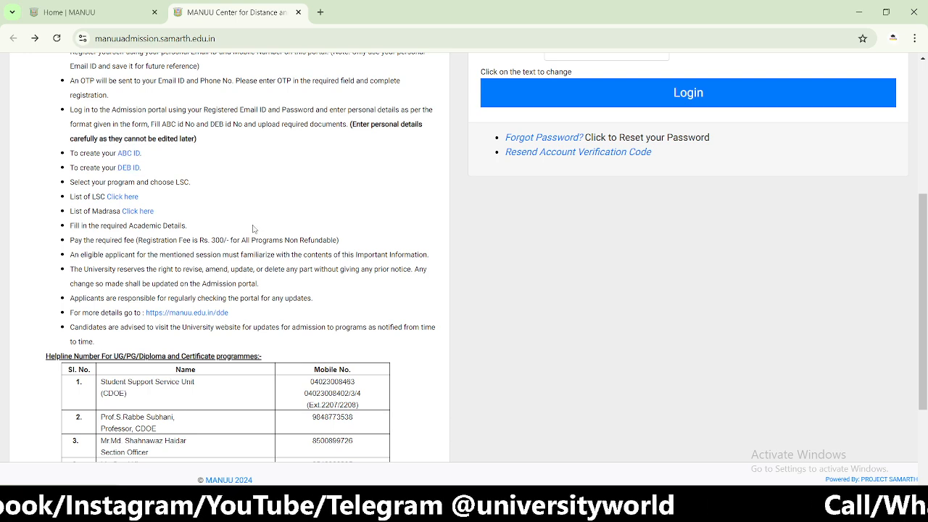
{"action": "scroll", "coordinate": [253, 229], "scroll_direction": "up", "scroll_amount": 2}
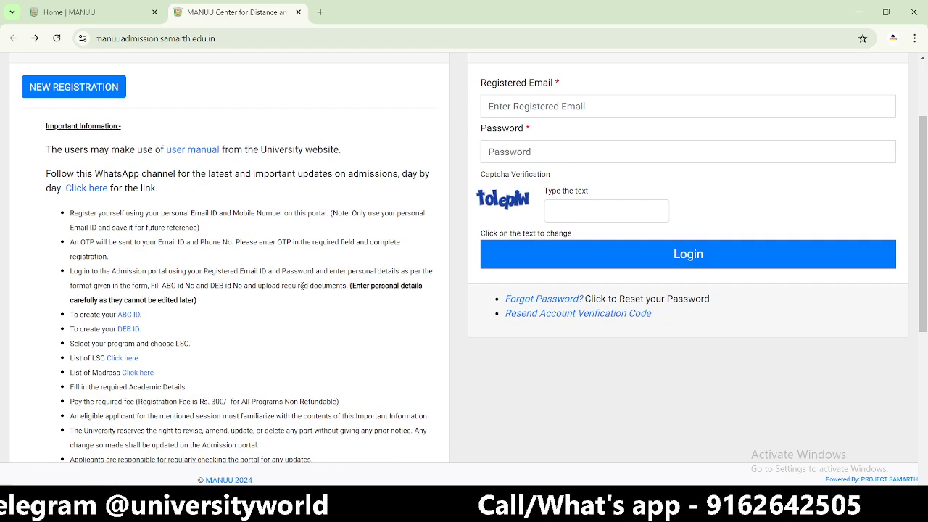
{"action": "scroll", "coordinate": [304, 286], "scroll_direction": "up", "scroll_amount": 2}
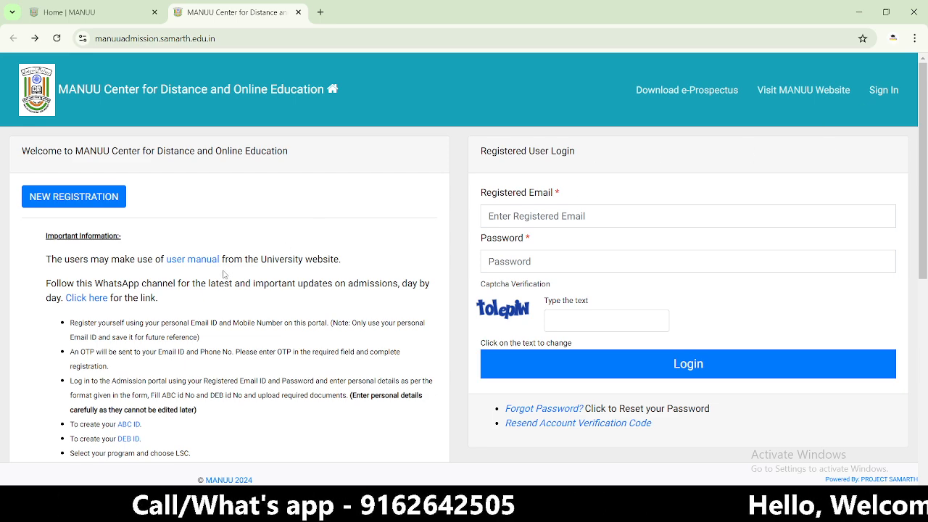
{"action": "left_click", "coordinate": [88, 199]}
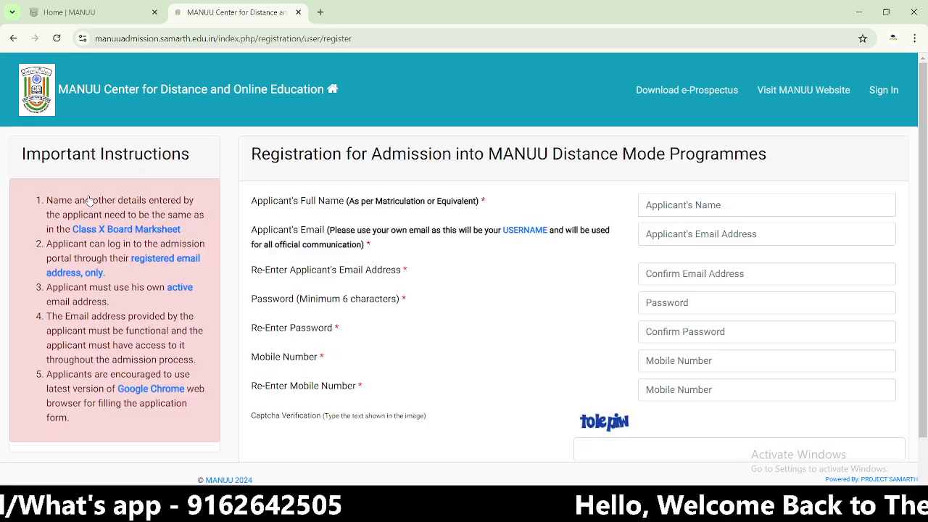
- Fill the applicant's full name from autofill and review the matriculation-name note
{"action": "left_click", "coordinate": [676, 207]}
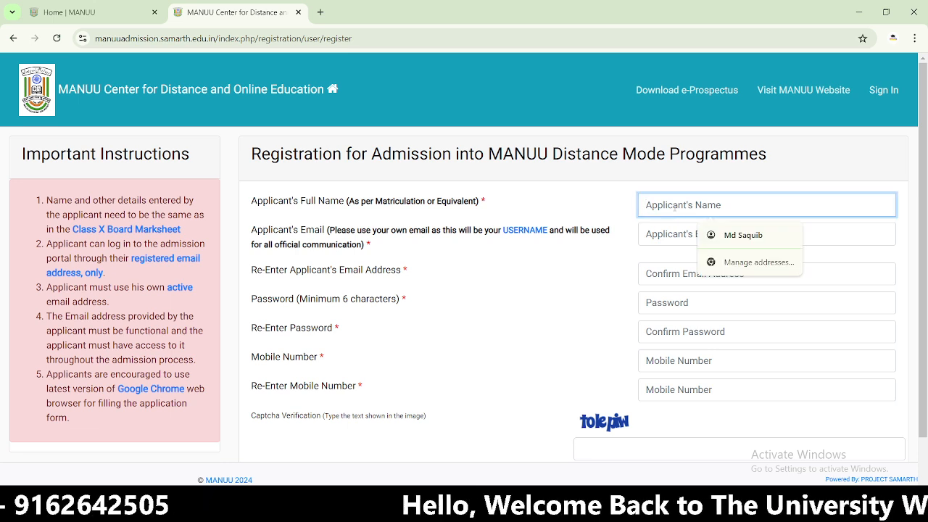
{"action": "type", "text": "Md"}
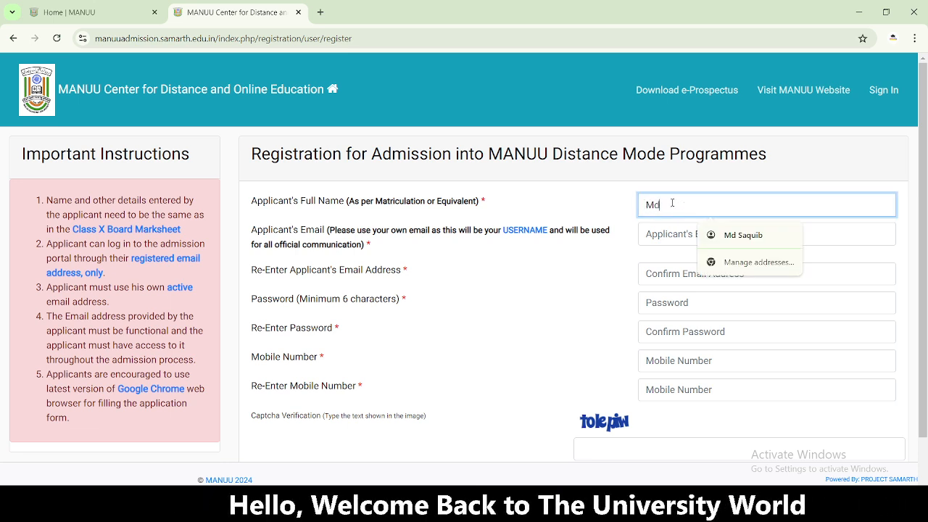
{"action": "type", "text": " Ja"}
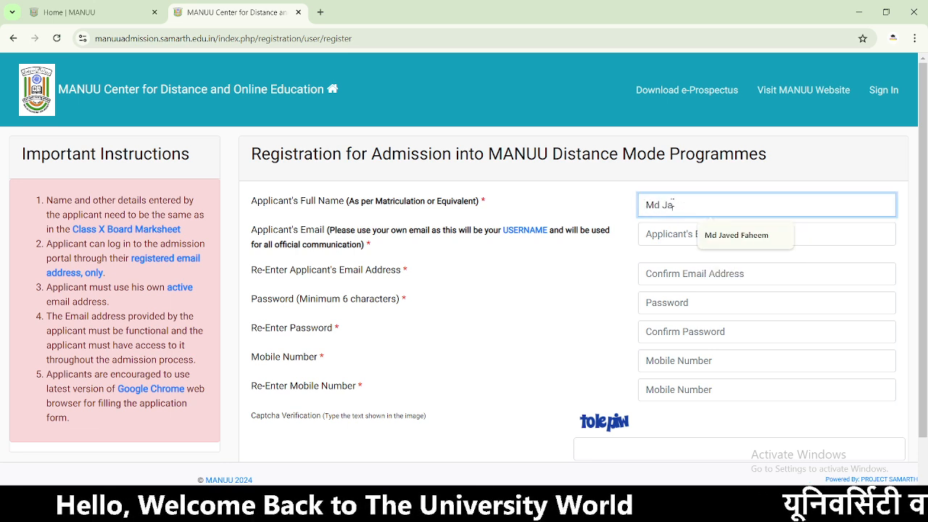
{"action": "left_click", "coordinate": [740, 237]}
{"action": "left_click", "coordinate": [674, 236]}
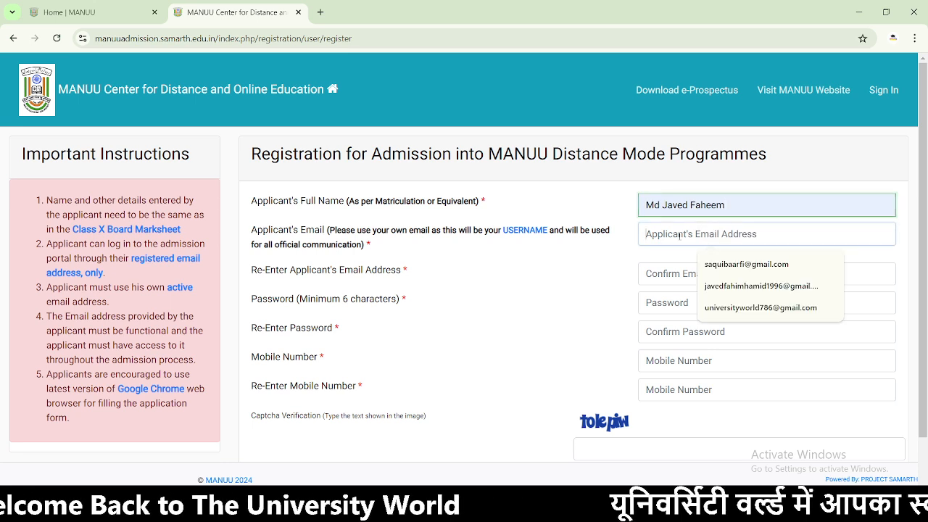
{"action": "left_click", "coordinate": [604, 212]}
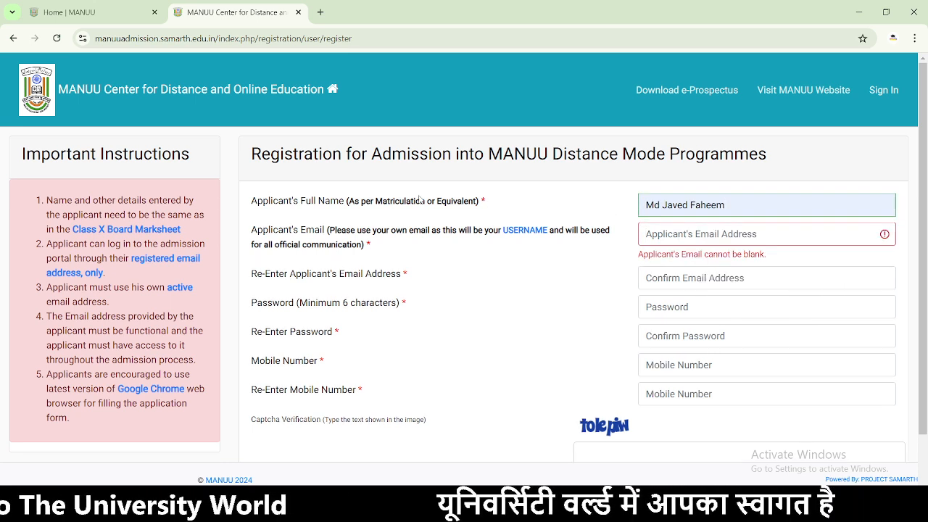
{"action": "left_click_drag", "start_coordinate": [353, 204], "coordinate": [494, 207]}
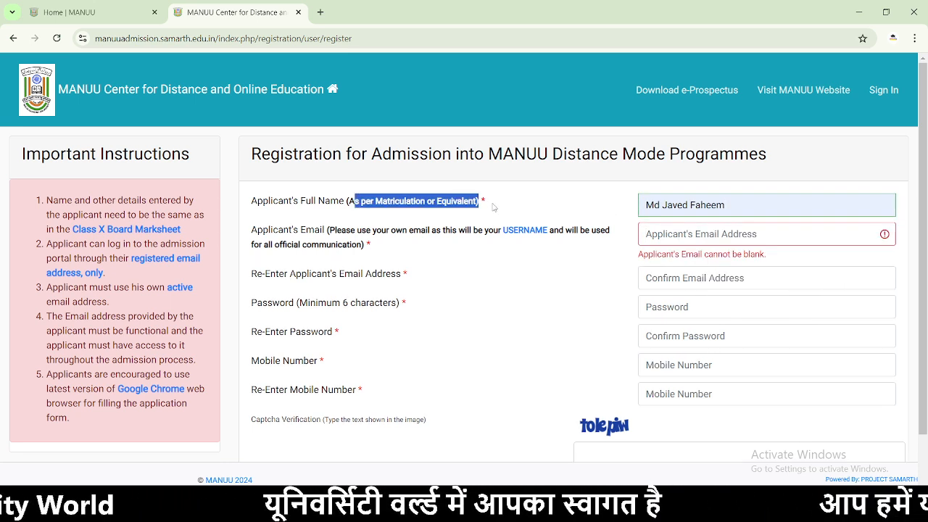
{"action": "left_click", "coordinate": [494, 208]}
{"action": "left_click_drag", "start_coordinate": [294, 211], "coordinate": [557, 217]}
{"action": "left_click", "coordinate": [557, 217]}
- Fill the applicant's email address from saved suggestions, reviewing the email instructions
{"action": "left_click", "coordinate": [695, 234]}
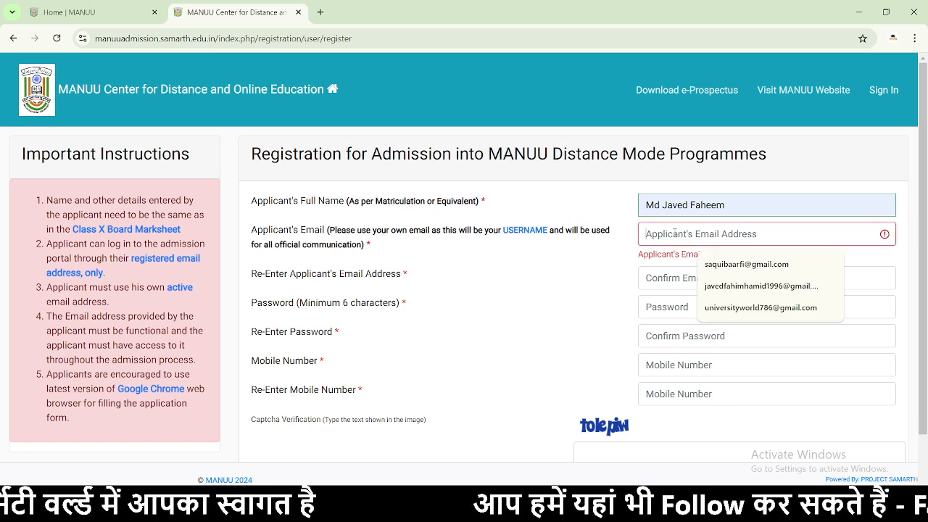
{"action": "left_click", "coordinate": [433, 254]}
{"action": "left_click_drag", "start_coordinate": [257, 234], "coordinate": [581, 254]}
{"action": "left_click", "coordinate": [653, 234]}
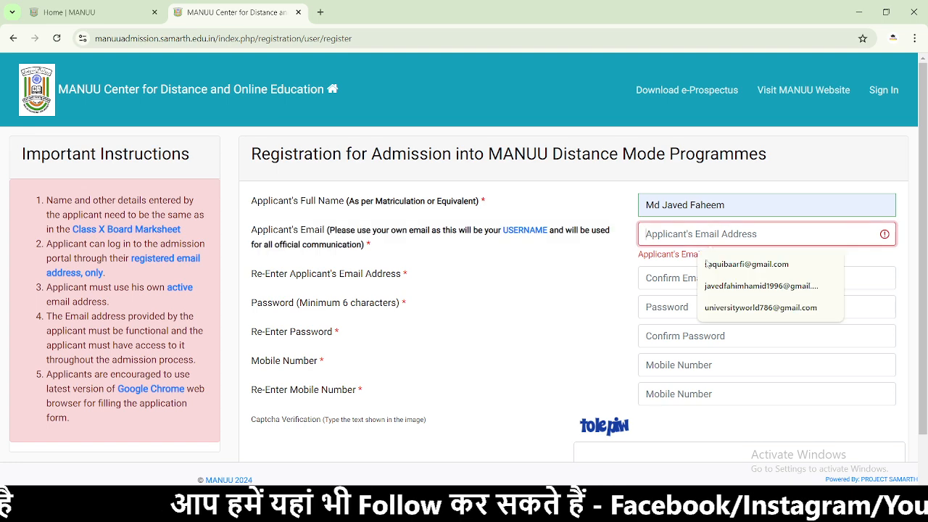
{"action": "left_click", "coordinate": [745, 308]}
{"action": "left_click_drag", "start_coordinate": [495, 284], "coordinate": [213, 269]}
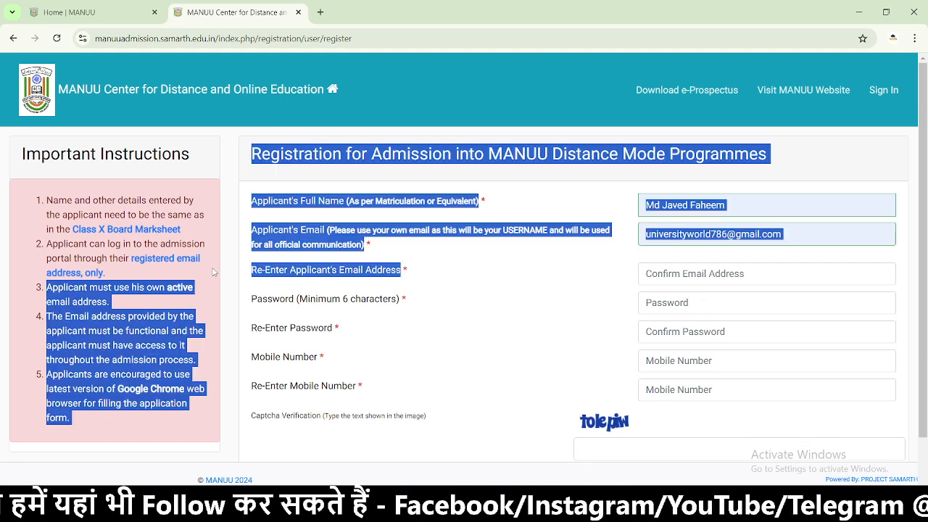
{"action": "left_click", "coordinate": [438, 274]}
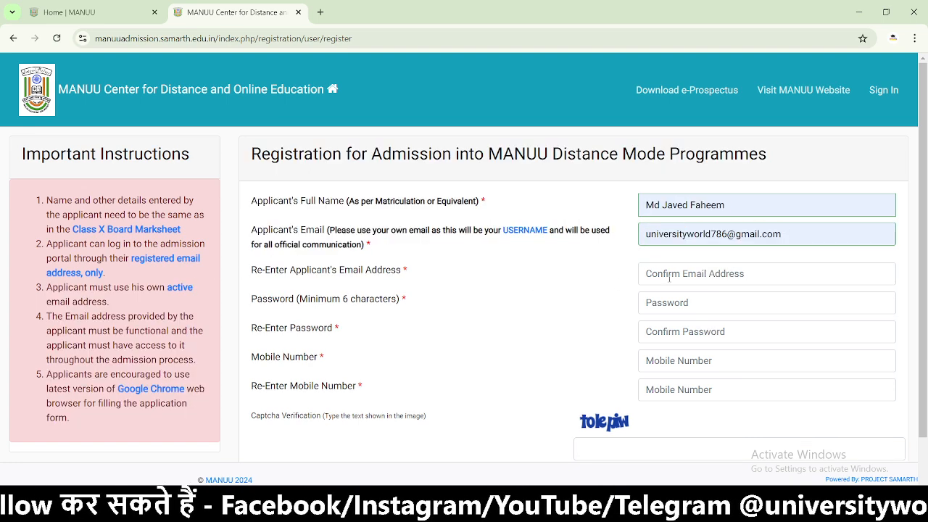
- Autofill Re-Enter Email, delete then restore the digit 7, confirming the match
{"action": "left_click", "coordinate": [670, 274]}
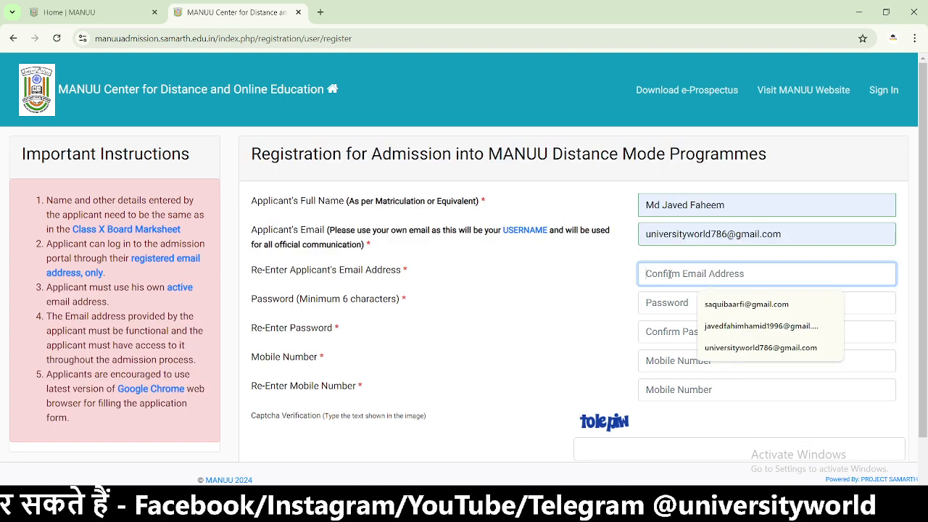
{"action": "left_click", "coordinate": [751, 346]}
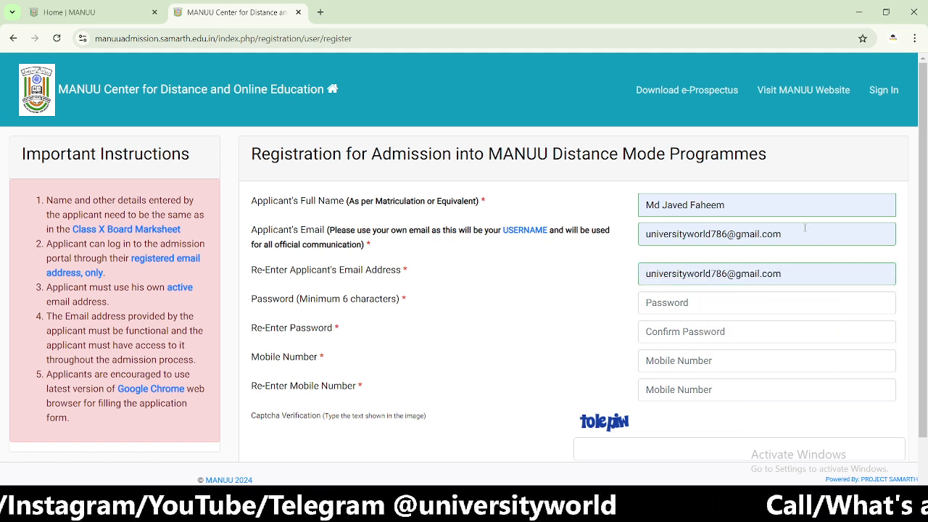
{"action": "left_click_drag", "start_coordinate": [727, 274], "coordinate": [716, 273]}
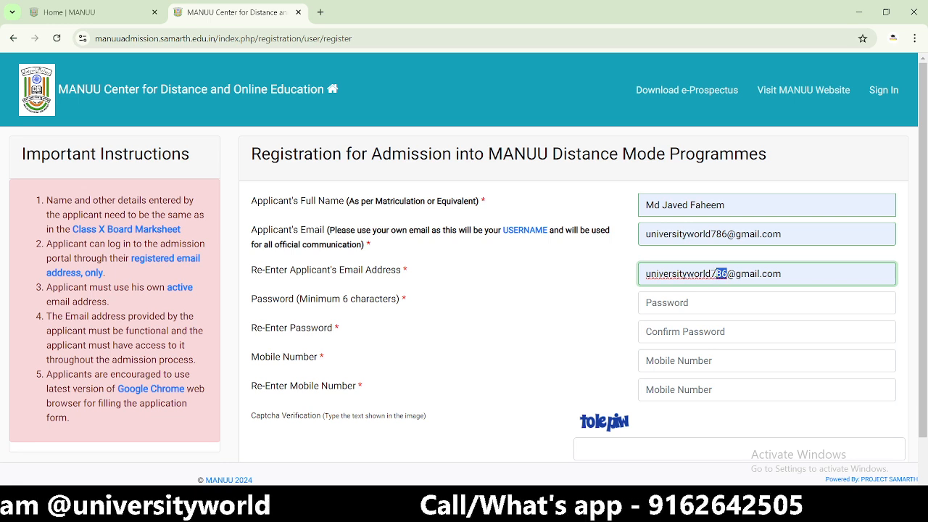
{"action": "left_click_drag", "start_coordinate": [711, 274], "coordinate": [715, 274]}
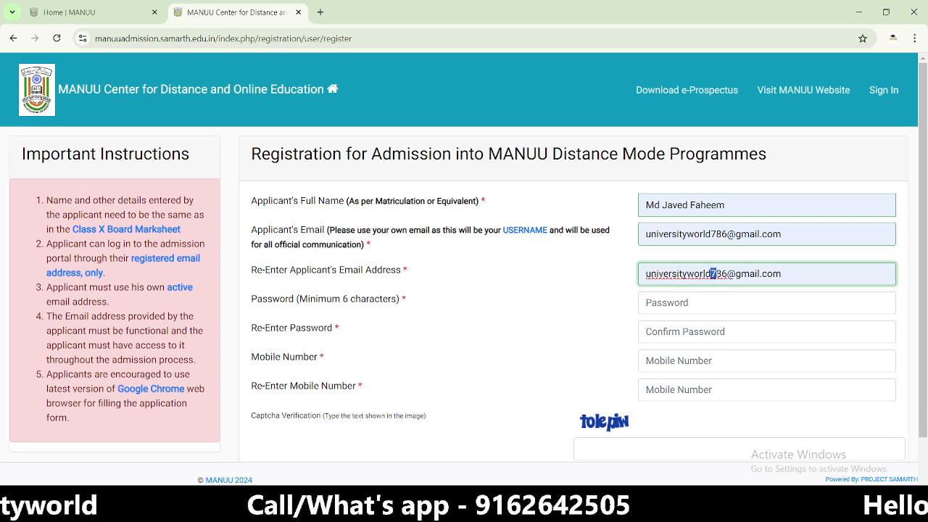
{"action": "key", "text": "BackSpace"}
{"action": "left_click", "coordinate": [595, 294]}
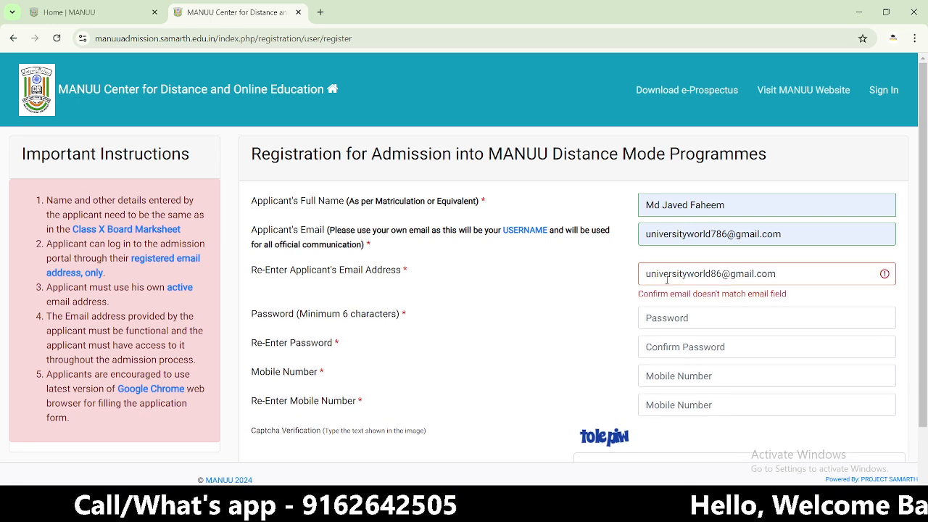
{"action": "left_click", "coordinate": [711, 274]}
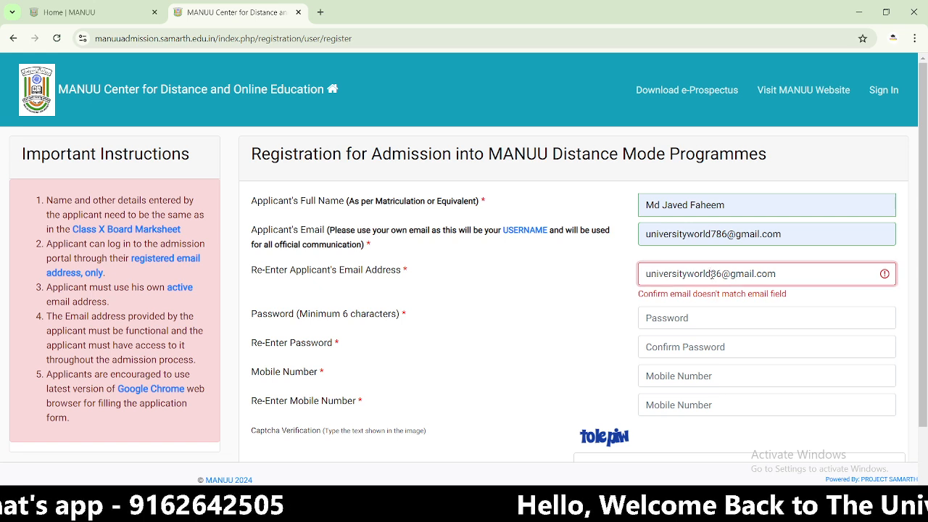
{"action": "type", "text": "7"}
{"action": "left_click", "coordinate": [582, 293]}
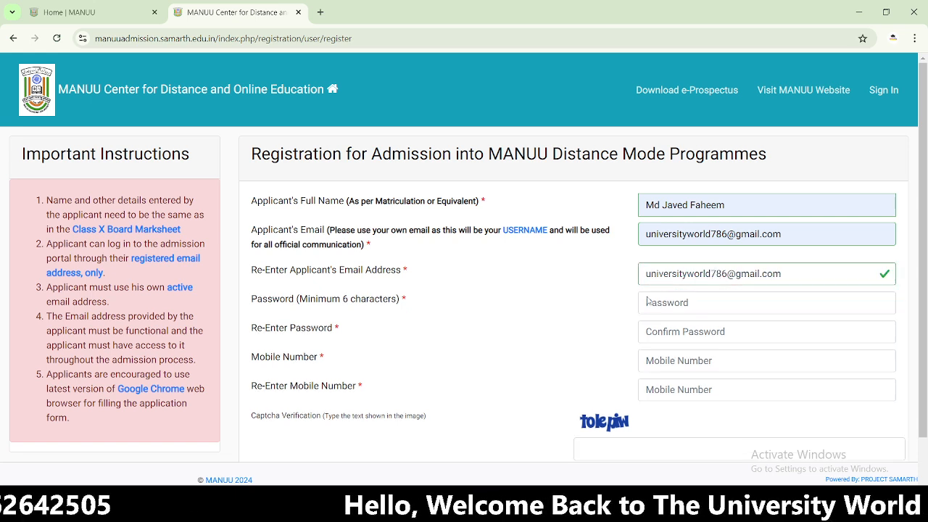
- Enter the account password and confirm it
{"action": "left_click", "coordinate": [693, 304]}
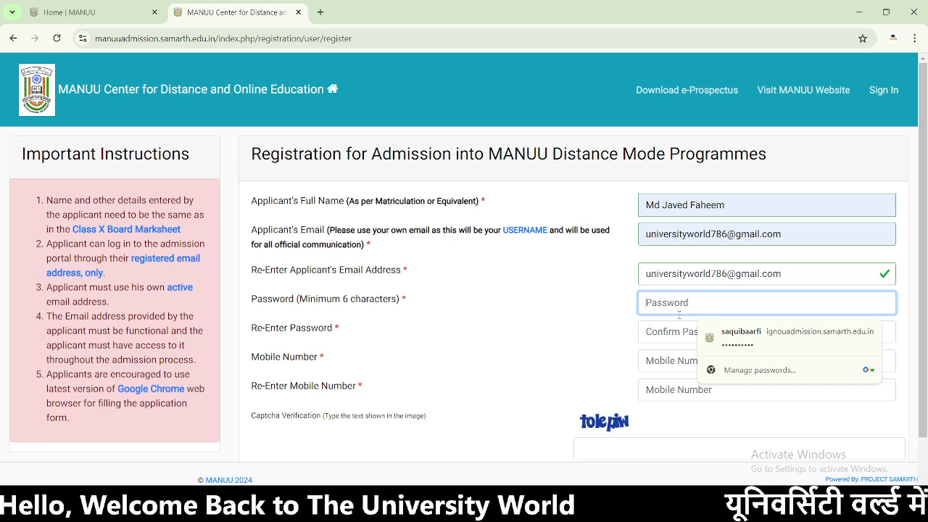
{"action": "left_click", "coordinate": [677, 331]}
{"action": "left_click", "coordinate": [670, 305]}
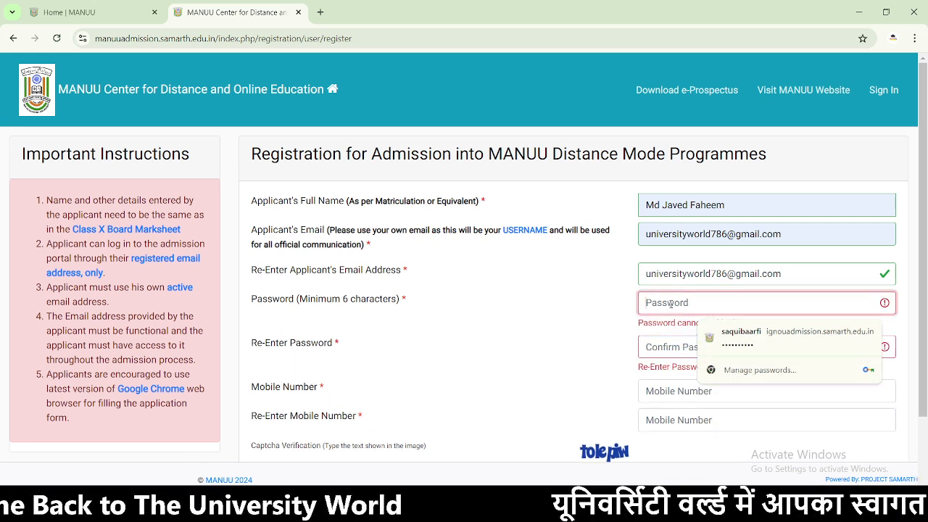
{"action": "type", "text": "•"}
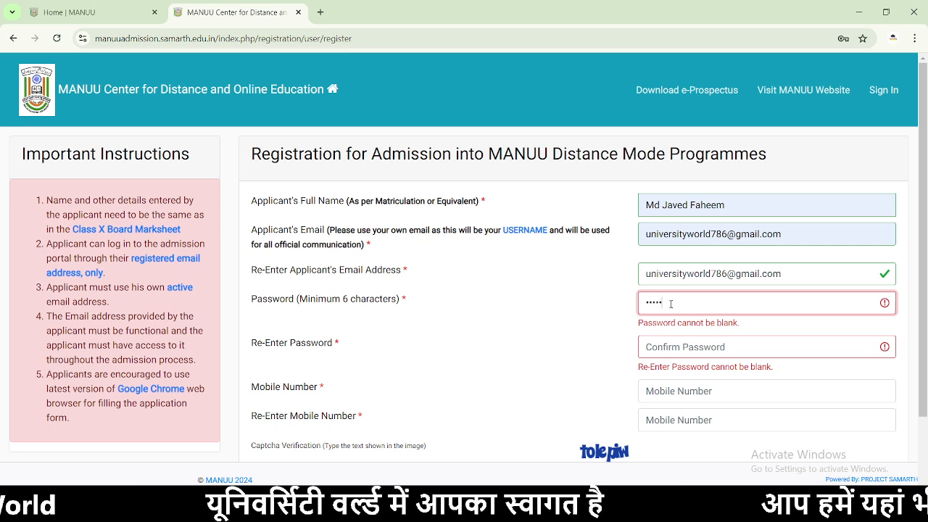
{"action": "left_click", "coordinate": [712, 349]}
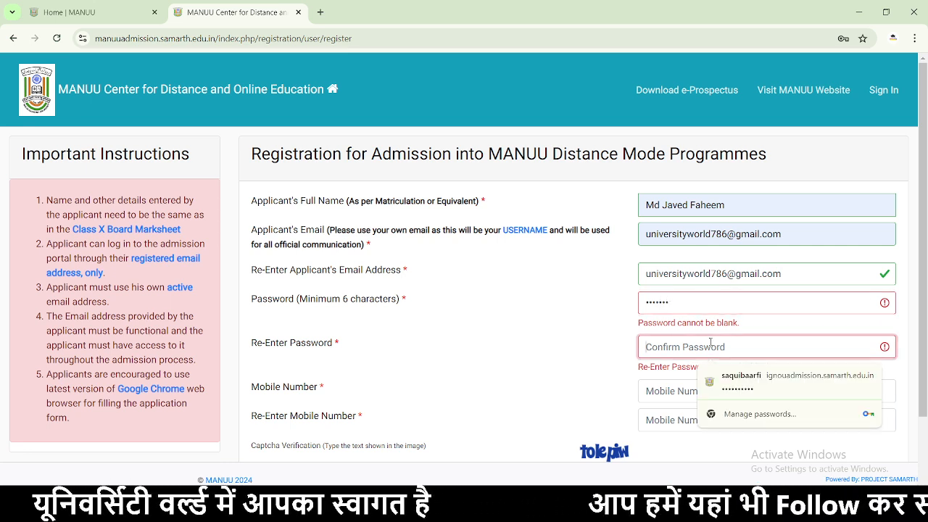
{"action": "type", "text": "••"}
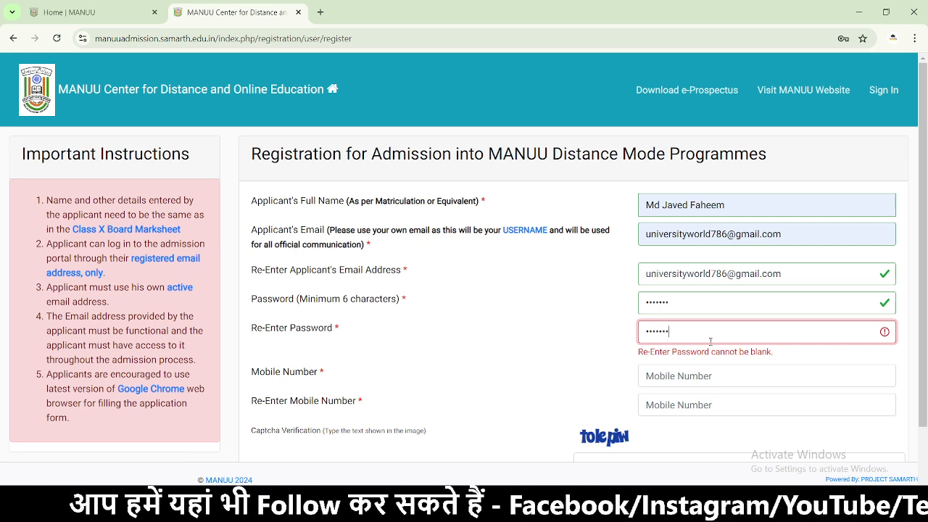
- Fill the mobile number and its re-entry from saved autofill suggestions
{"action": "left_click", "coordinate": [588, 359]}
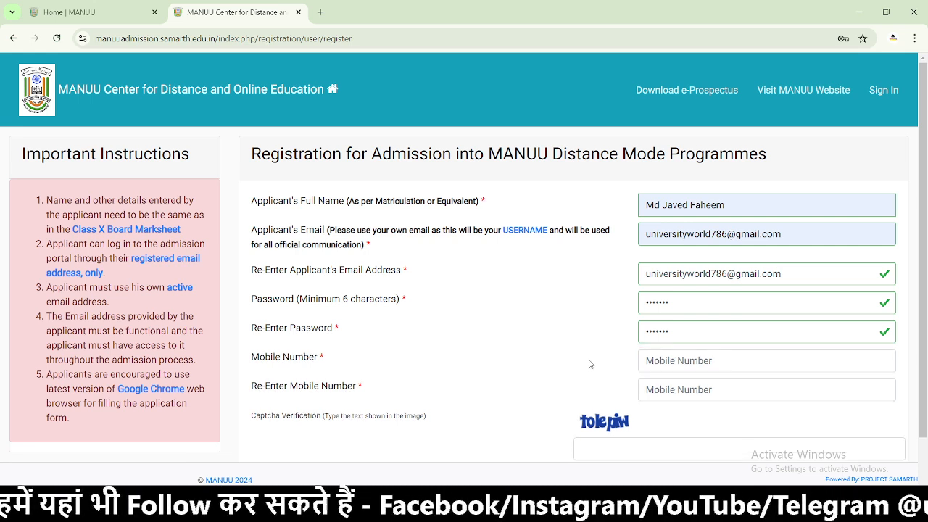
{"action": "left_click", "coordinate": [689, 370]}
{"action": "left_click", "coordinate": [725, 435]}
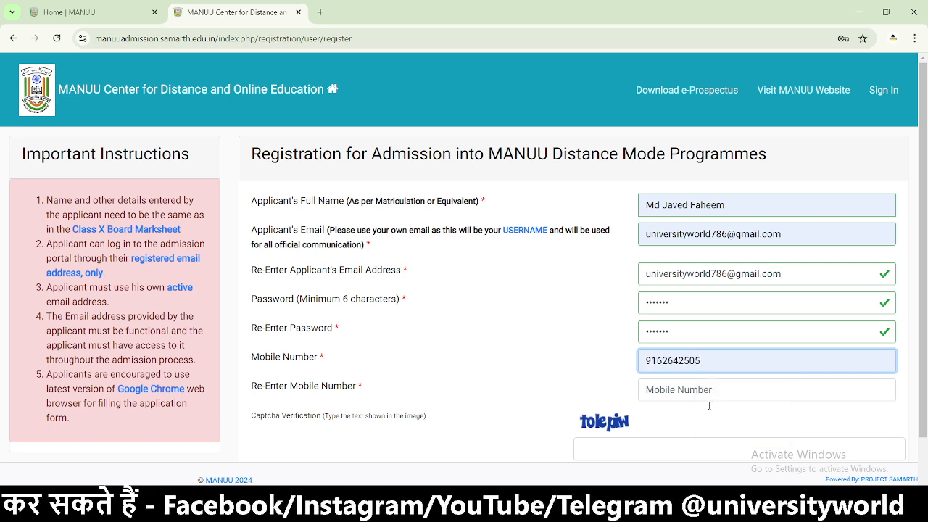
{"action": "left_click", "coordinate": [725, 390]}
{"action": "left_click", "coordinate": [734, 462]}
- Enter the captcha and submit; the email is already registered, so go to login
{"action": "left_click", "coordinate": [647, 442]}
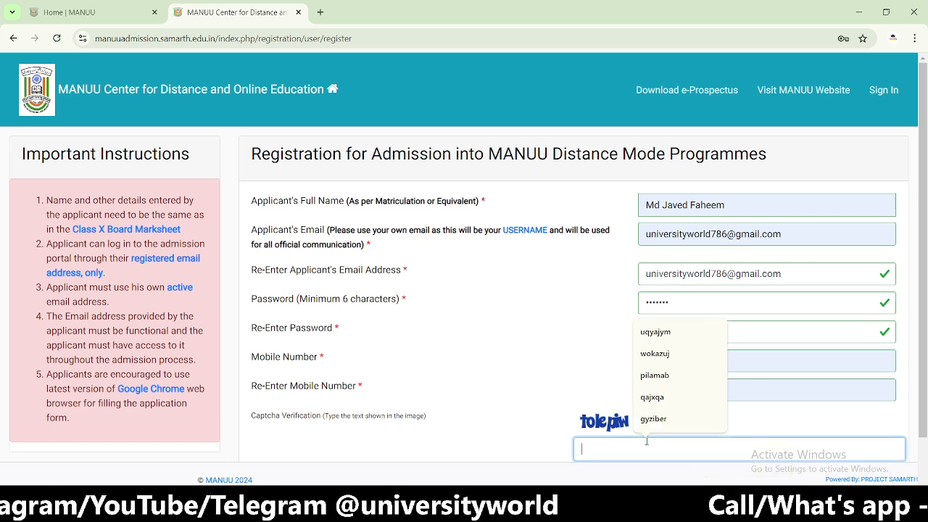
{"action": "type", "text": "t"}
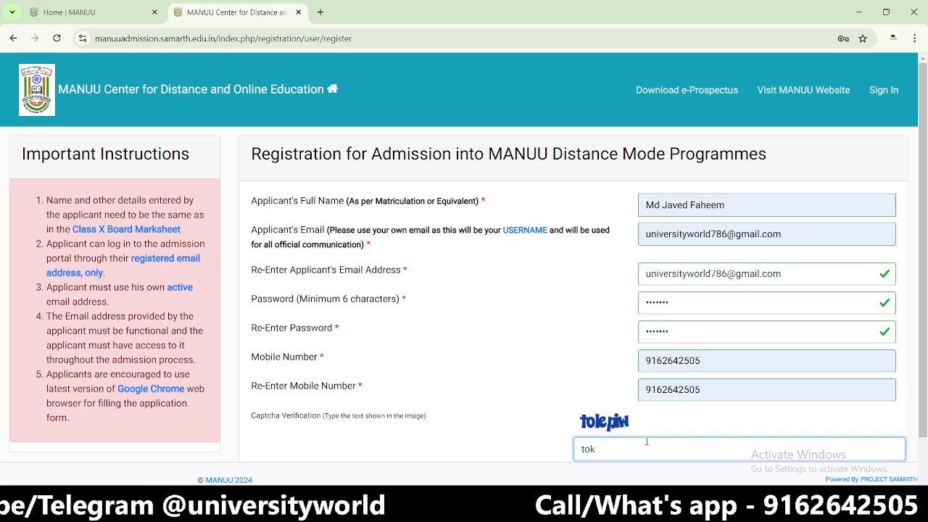
{"action": "type", "text": "ok"}
{"action": "key", "text": "BackSpace"}
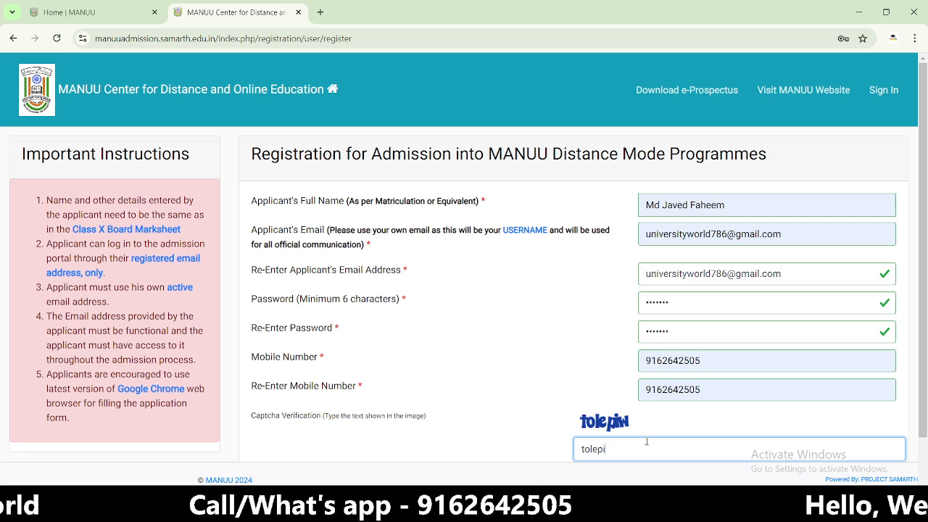
{"action": "left_click", "coordinate": [528, 435]}
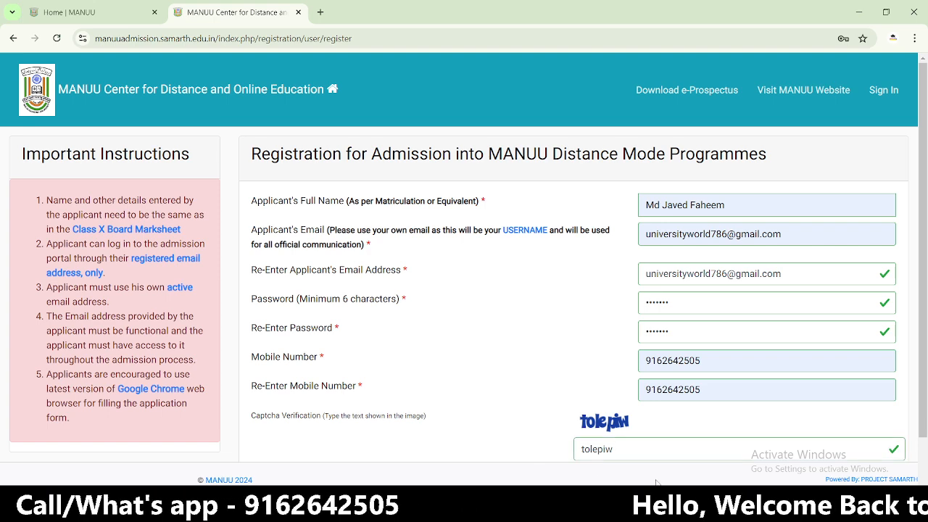
{"action": "scroll", "coordinate": [772, 452], "scroll_direction": "down", "scroll_amount": 1}
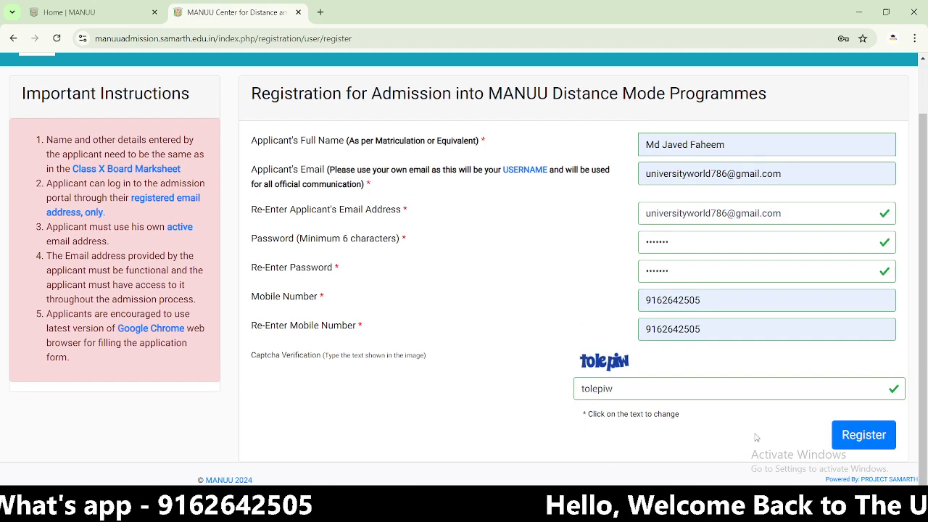
{"action": "left_click", "coordinate": [850, 439]}
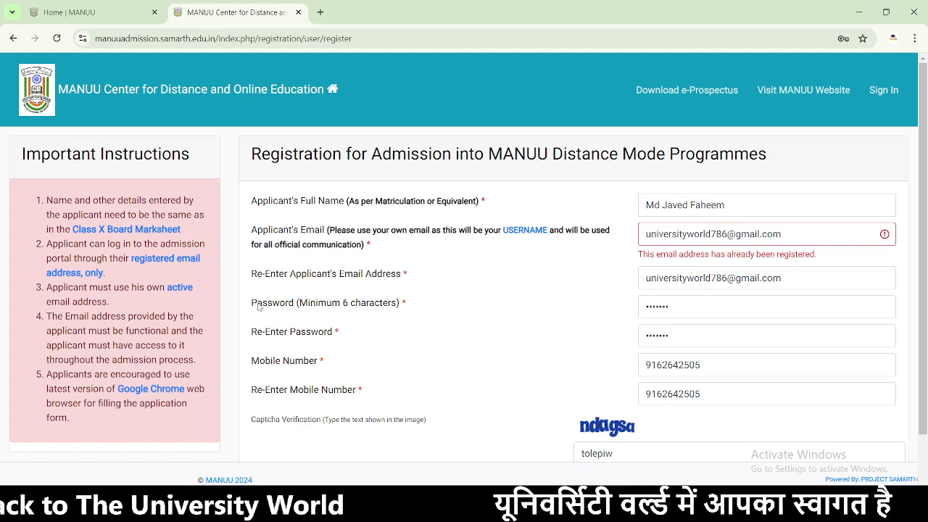
{"action": "scroll", "coordinate": [427, 394], "scroll_direction": "down", "scroll_amount": 2}
{"action": "scroll", "coordinate": [493, 403], "scroll_direction": "up", "scroll_amount": 2}
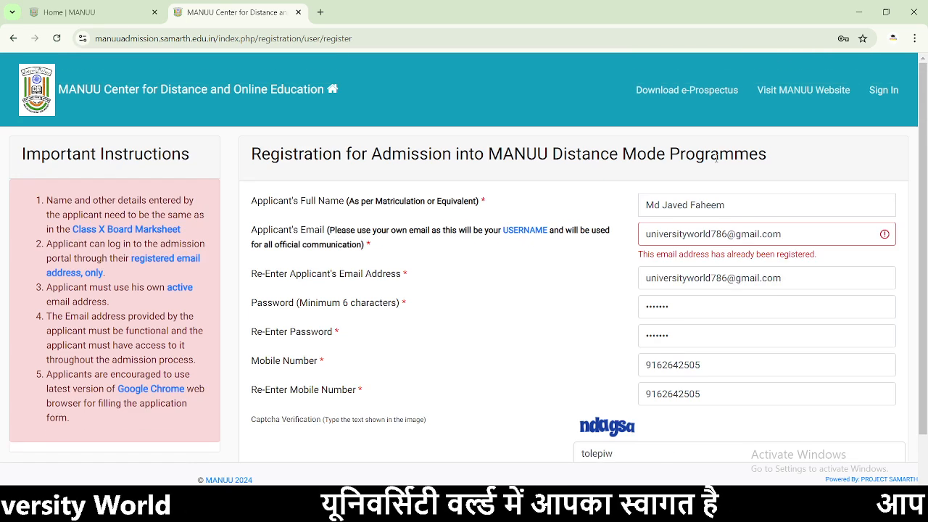
{"action": "left_click", "coordinate": [884, 90]}
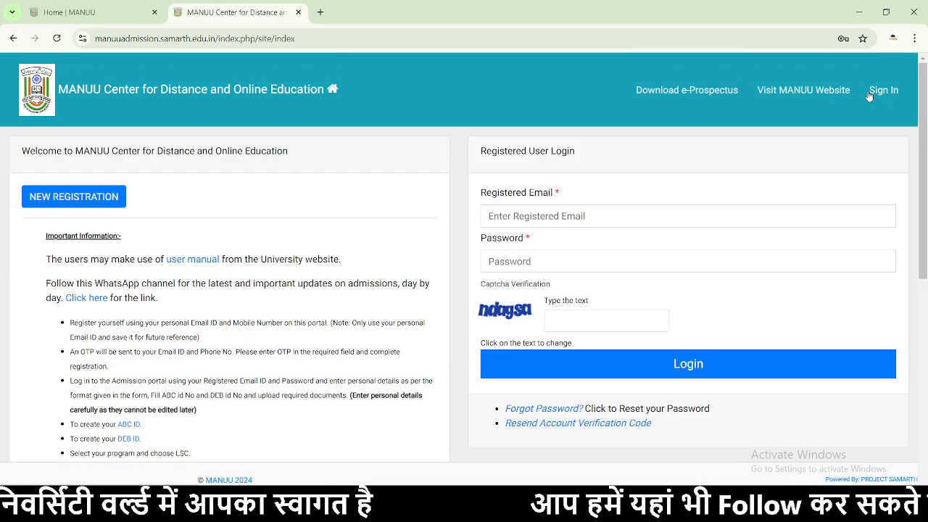
- Log in with the saved registered email, the account password and the captcha text
{"action": "left_click", "coordinate": [587, 216]}
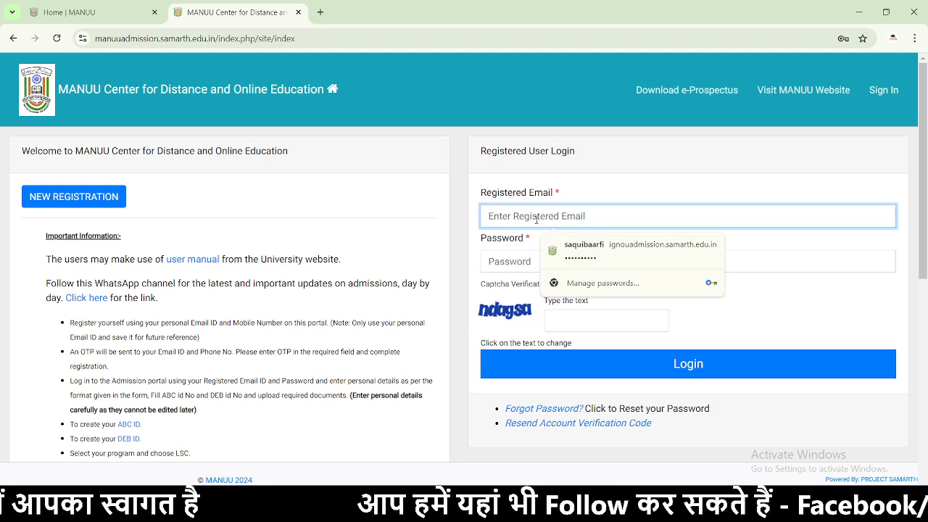
{"action": "type", "text": "un"}
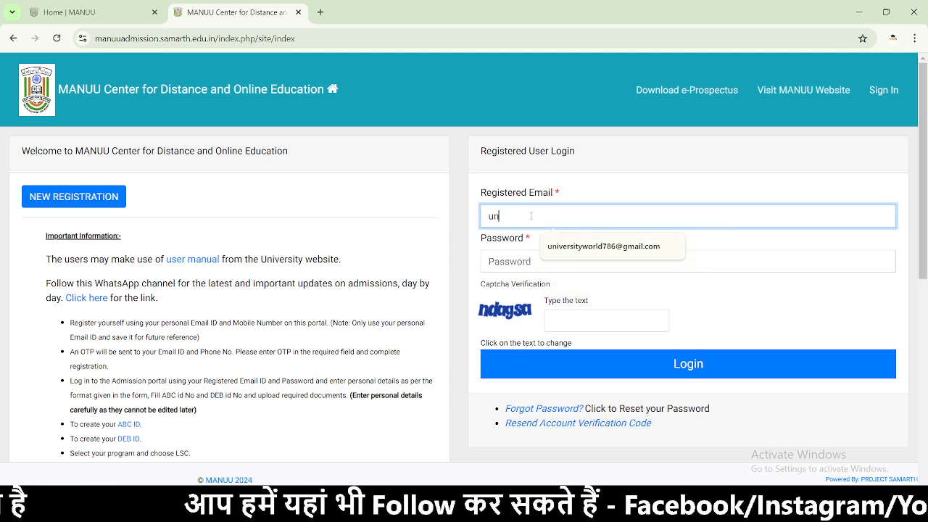
{"action": "left_click", "coordinate": [578, 257]}
{"action": "left_click", "coordinate": [523, 267]}
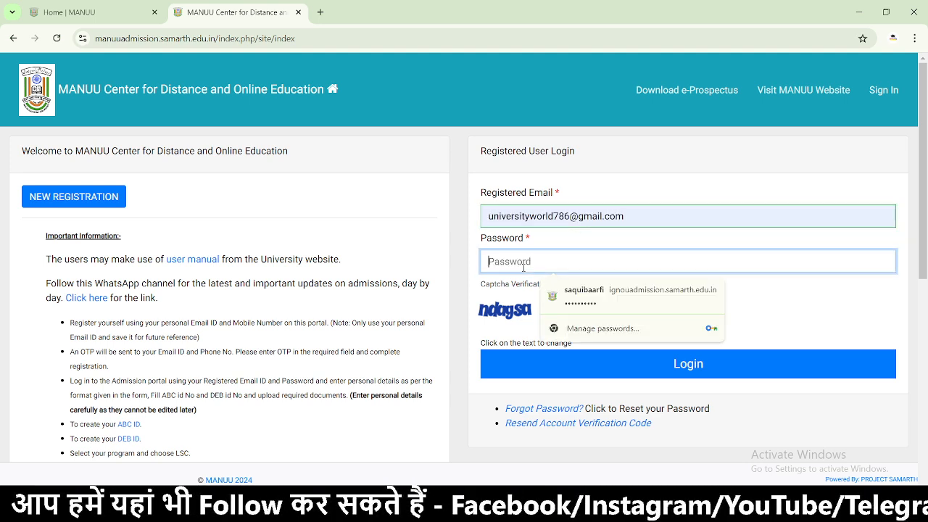
{"action": "type", "text": "•"}
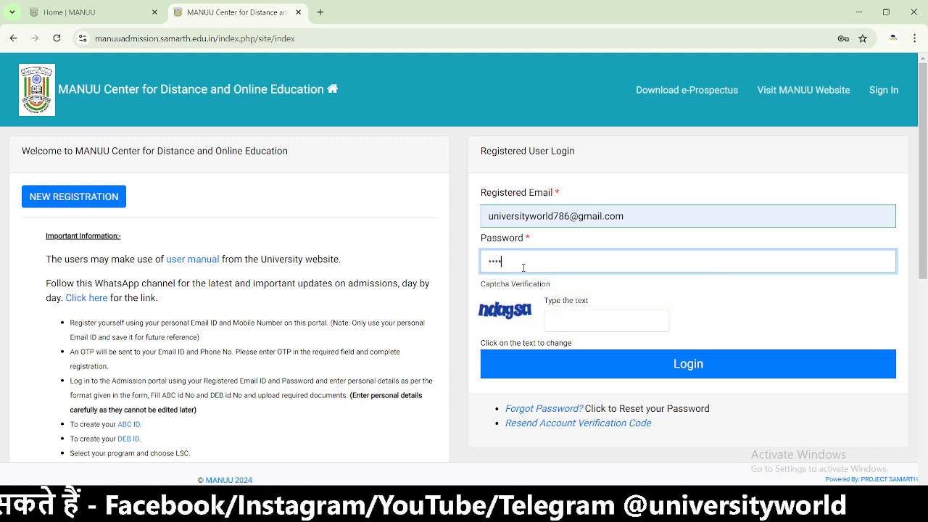
{"action": "left_click", "coordinate": [572, 319]}
{"action": "type", "text": "nda"}
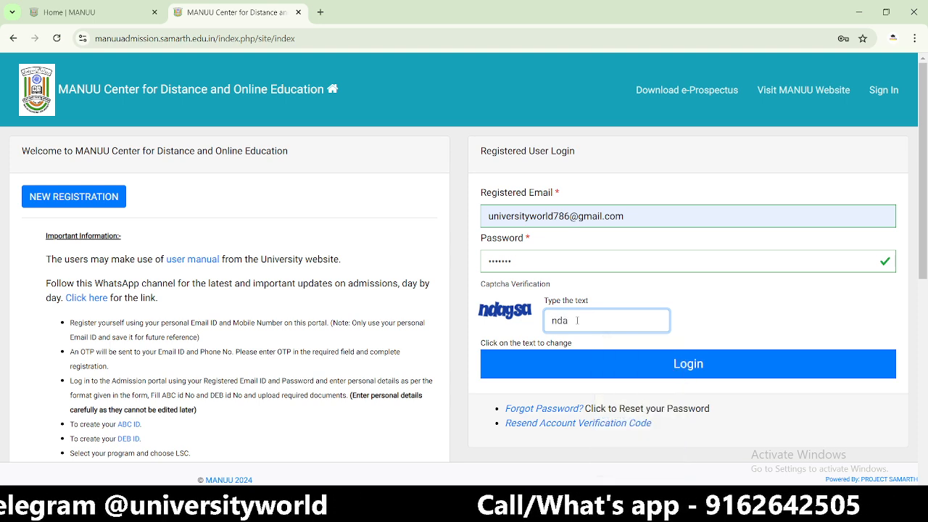
{"action": "type", "text": "gsa"}
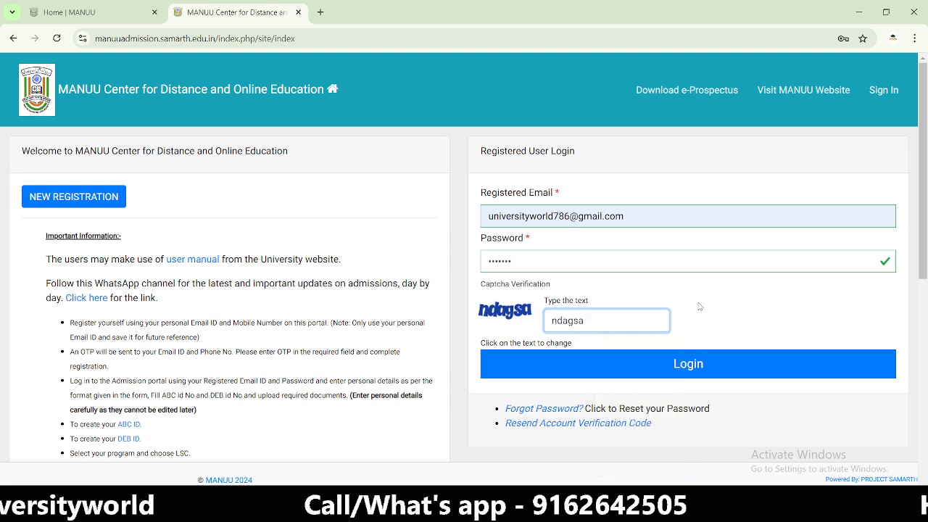
{"action": "left_click", "coordinate": [601, 367]}
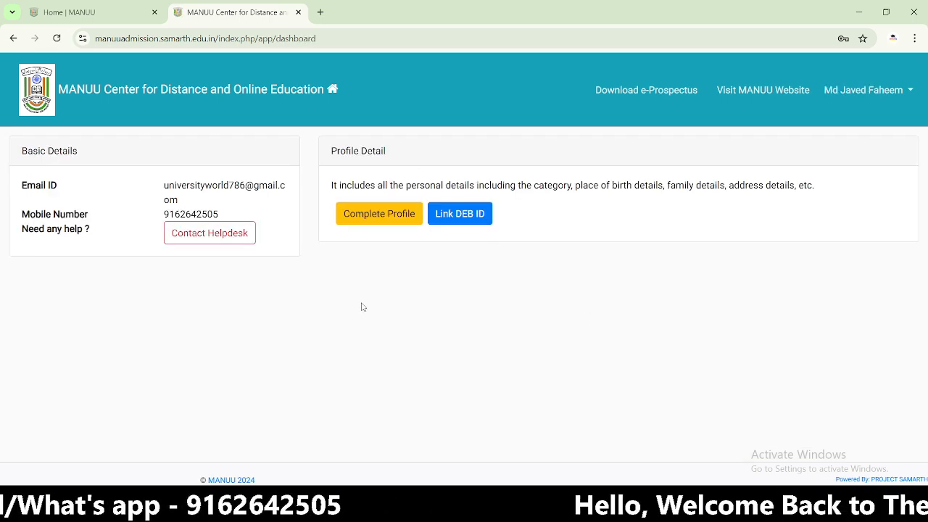
{"action": "left_click_drag", "start_coordinate": [229, 214], "coordinate": [105, 192]}
{"action": "left_click", "coordinate": [101, 191]}
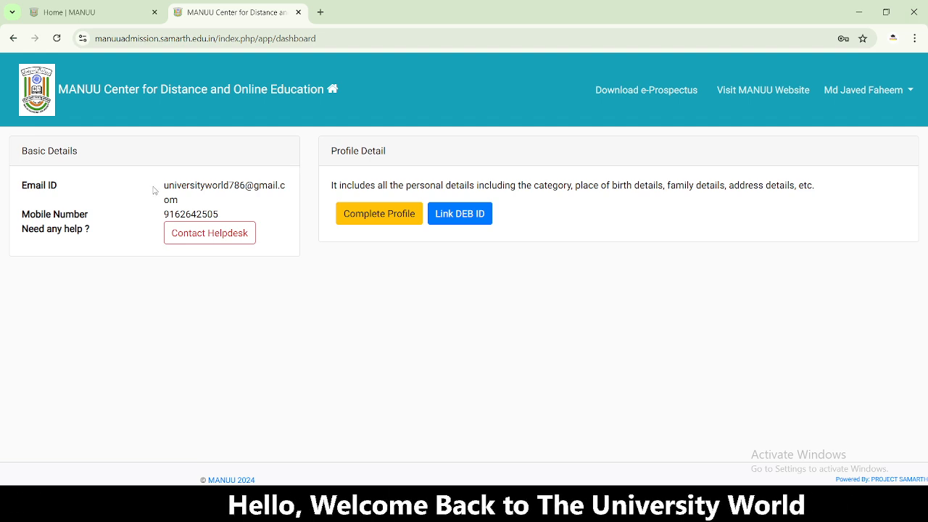
{"action": "left_click_drag", "start_coordinate": [154, 190], "coordinate": [293, 188]}
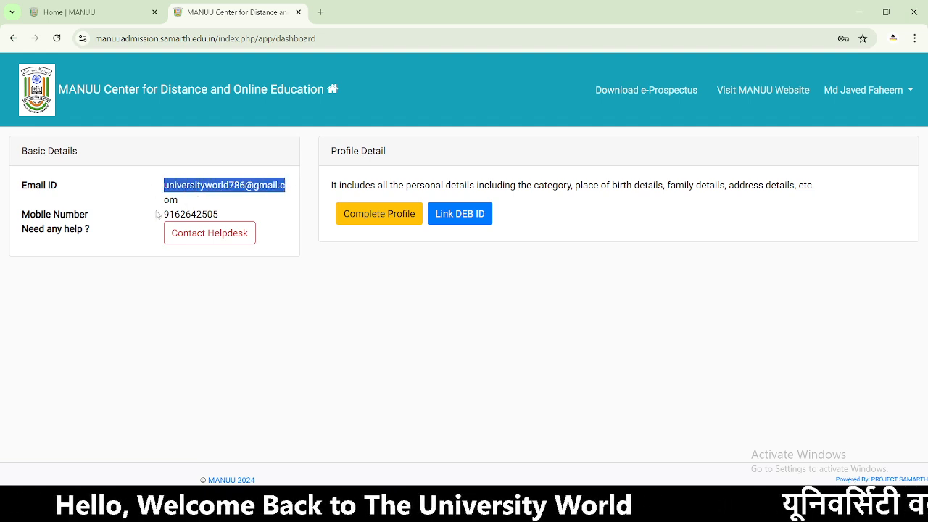
{"action": "left_click_drag", "start_coordinate": [158, 215], "coordinate": [246, 219]}
{"action": "left_click", "coordinate": [247, 216]}
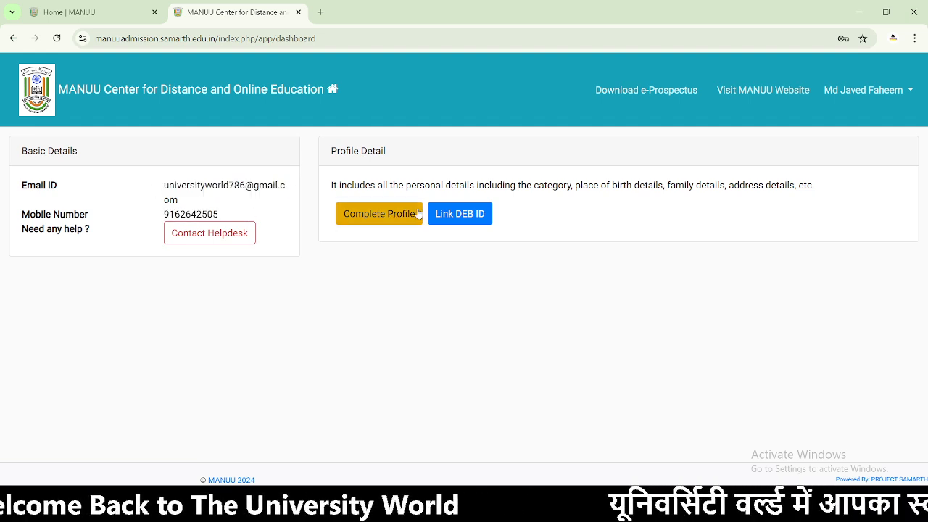
{"action": "right_click", "coordinate": [469, 216]}
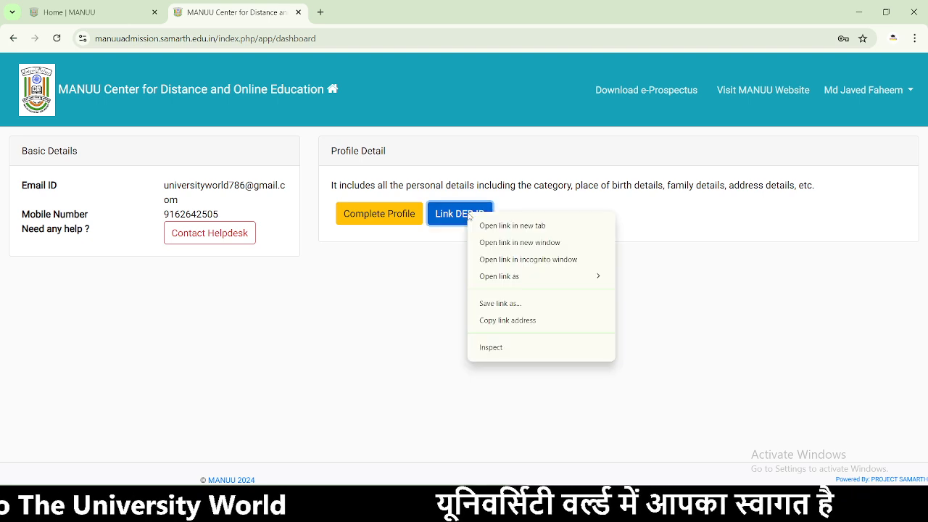
{"action": "left_click", "coordinate": [480, 225]}
{"action": "left_click", "coordinate": [385, 18]}
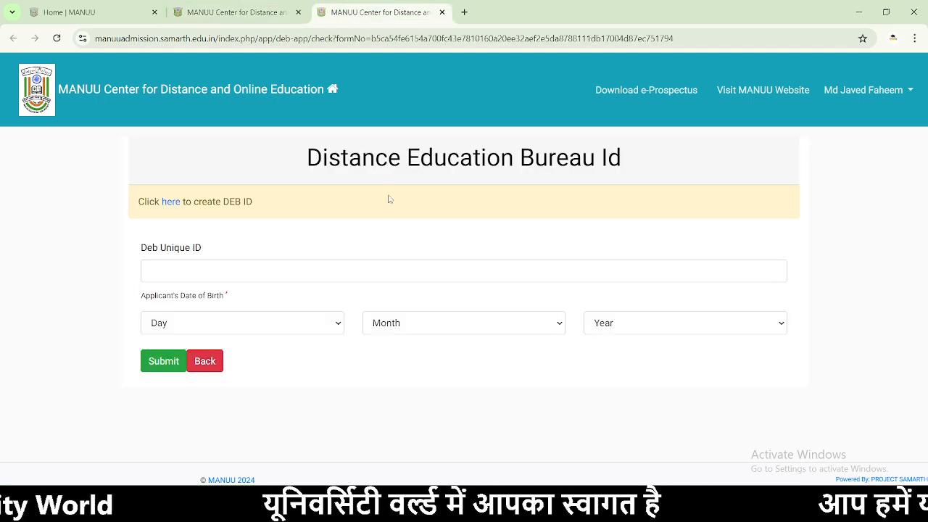
{"action": "left_click", "coordinate": [287, 262]}
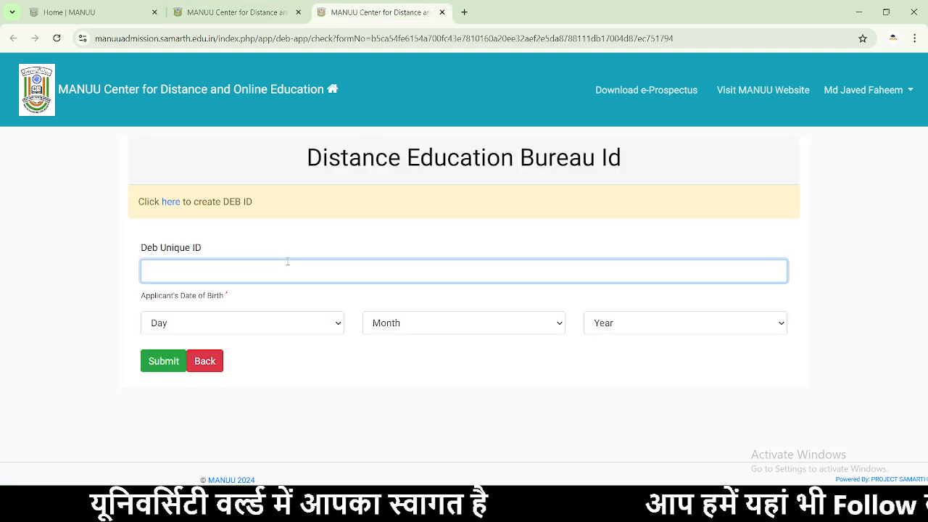
{"action": "type", "text": "mvd"}
{"action": "left_click", "coordinate": [229, 326]}
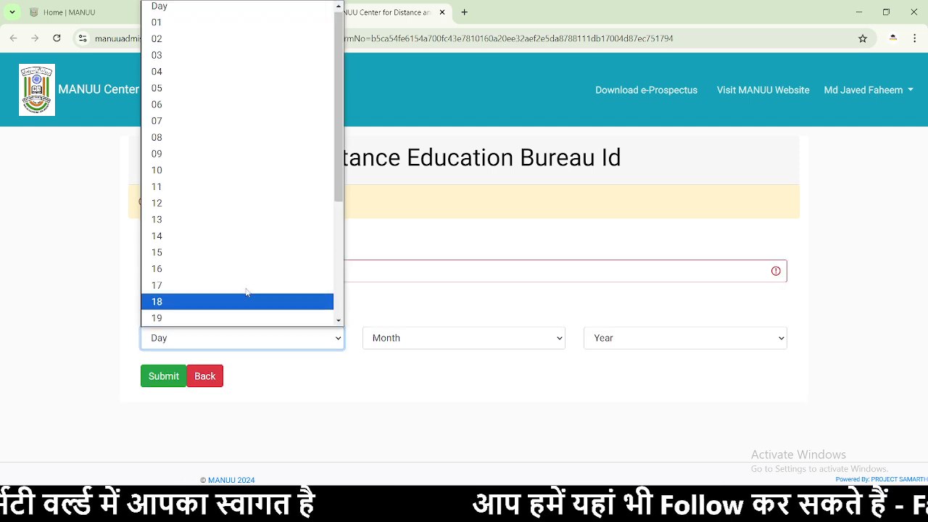
{"action": "left_click", "coordinate": [288, 374]}
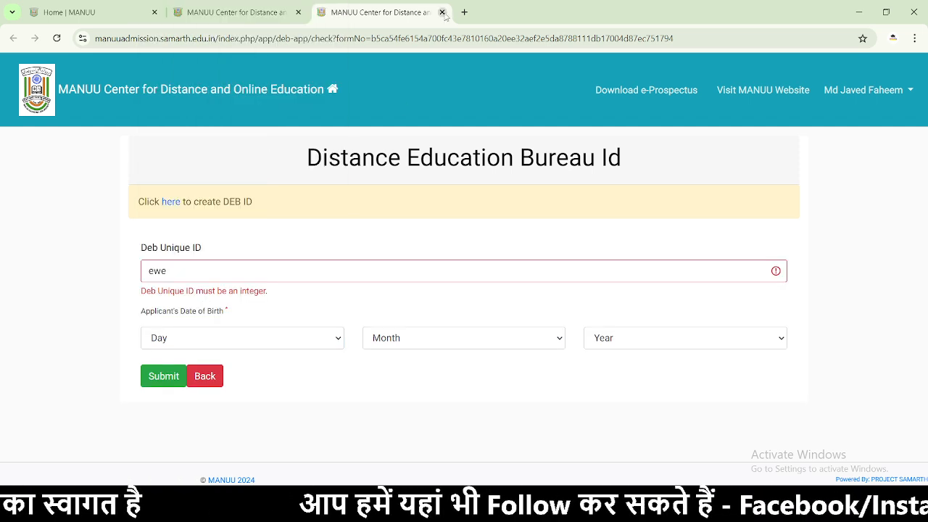
{"action": "left_click", "coordinate": [442, 13]}
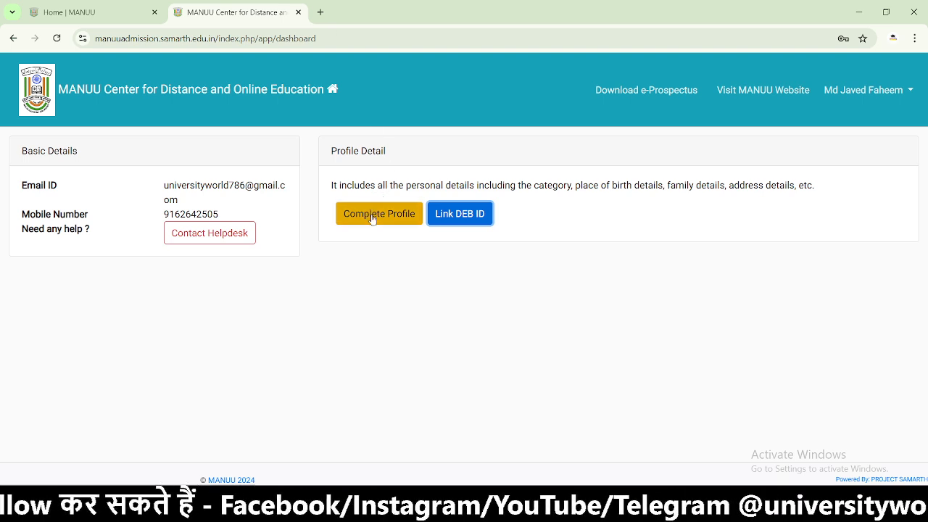
- Open Complete Profile and dismiss the Indian-citizens-only notice
{"action": "left_click", "coordinate": [360, 221]}
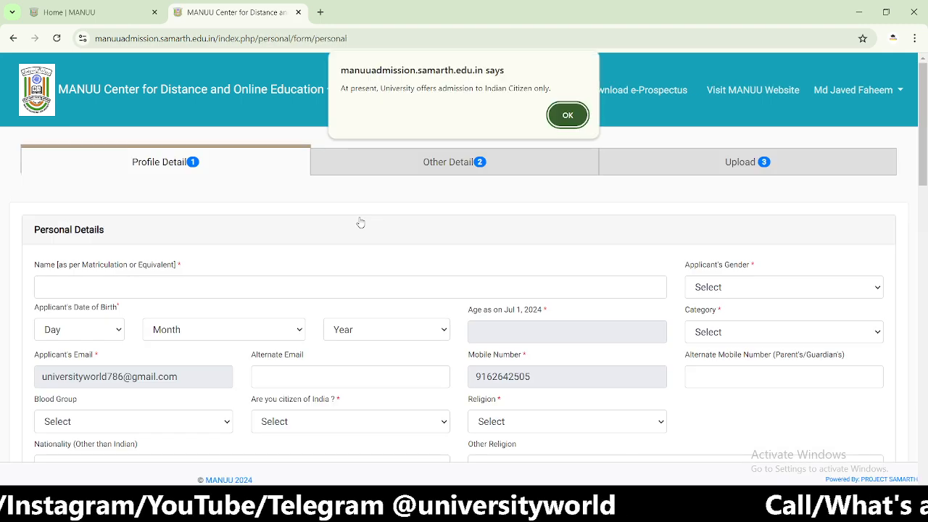
{"action": "left_click", "coordinate": [570, 114]}
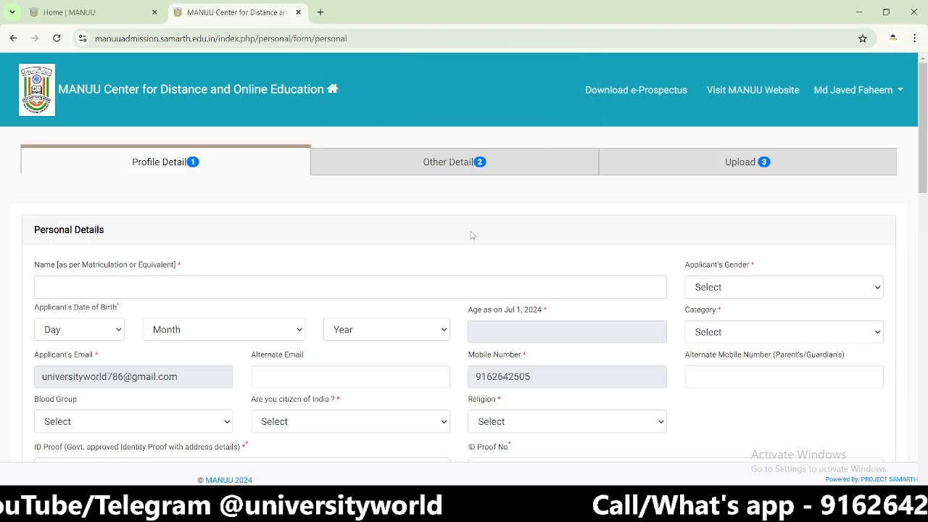
{"action": "scroll", "coordinate": [307, 244], "scroll_direction": "down", "scroll_amount": 2}
{"action": "scroll", "coordinate": [307, 244], "scroll_direction": "up", "scroll_amount": 2}
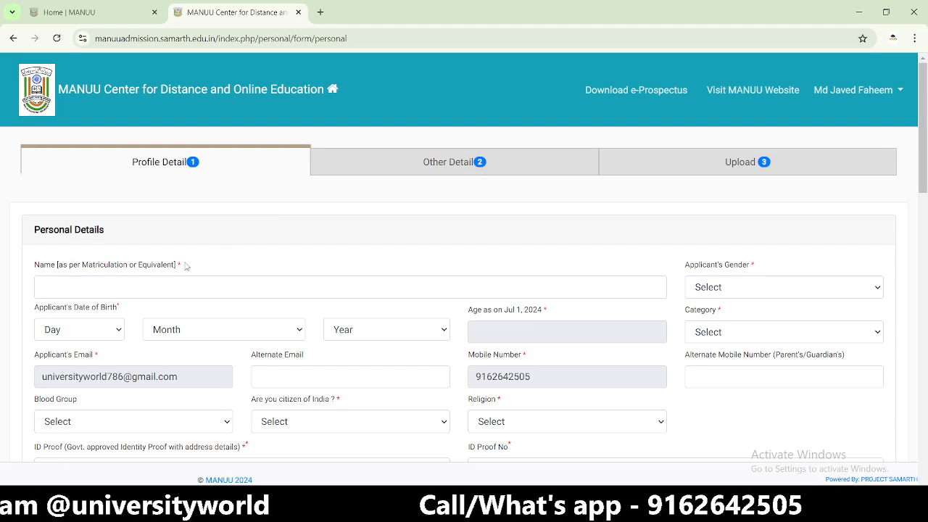
- Enter the applicant's name and set Applicant's Gender to Male
{"action": "left_click", "coordinate": [175, 283]}
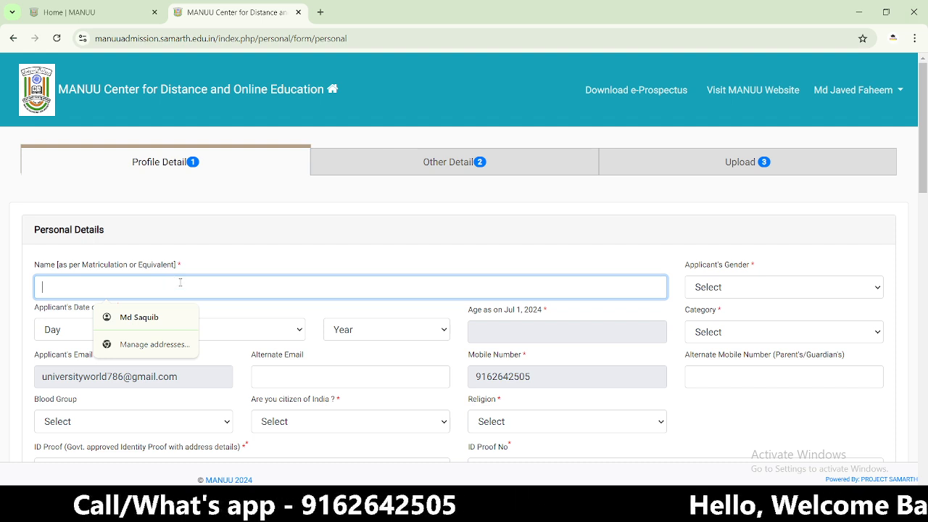
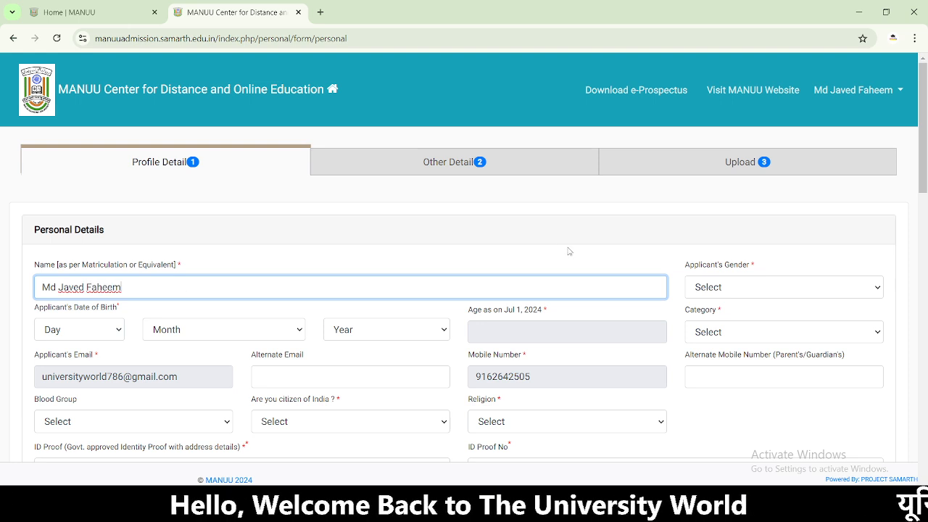
{"action": "left_click", "coordinate": [708, 290]}
{"action": "left_click", "coordinate": [723, 321]}
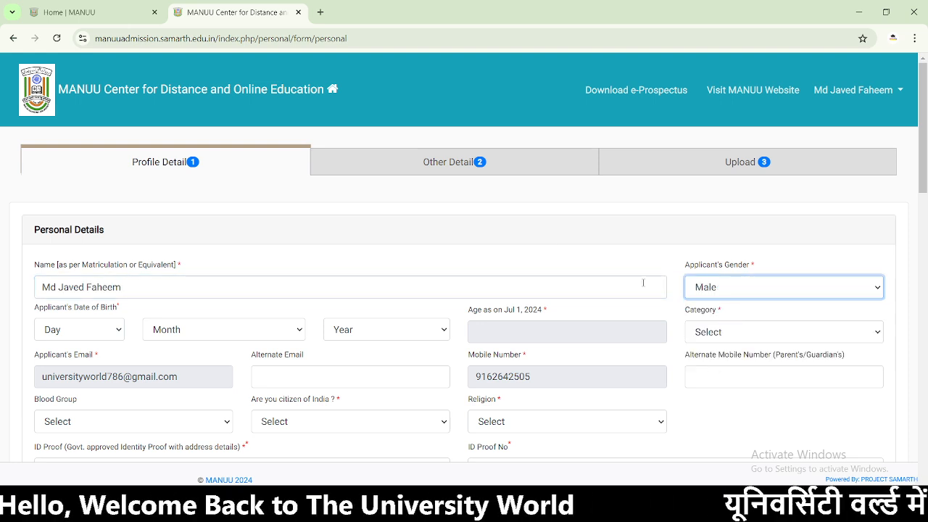
{"action": "scroll", "coordinate": [569, 266], "scroll_direction": "down", "scroll_amount": 2}
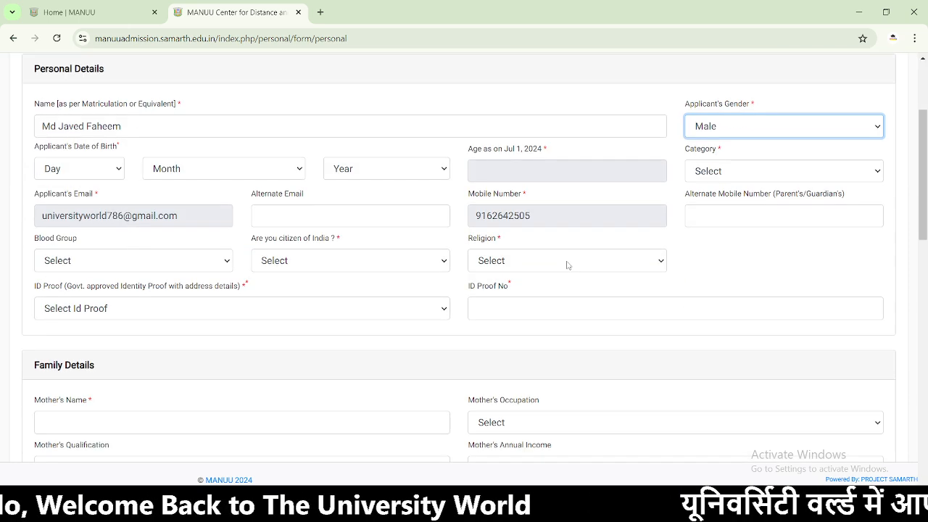
{"action": "left_click", "coordinate": [109, 168]}
{"action": "left_click", "coordinate": [76, 253]}
{"action": "left_click", "coordinate": [174, 180]}
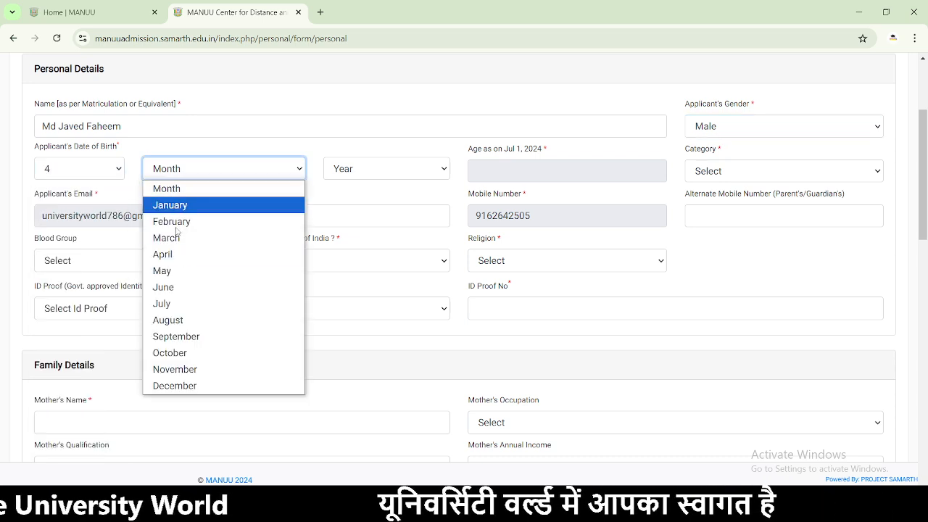
{"action": "left_click", "coordinate": [196, 253]}
{"action": "left_click", "coordinate": [346, 180]}
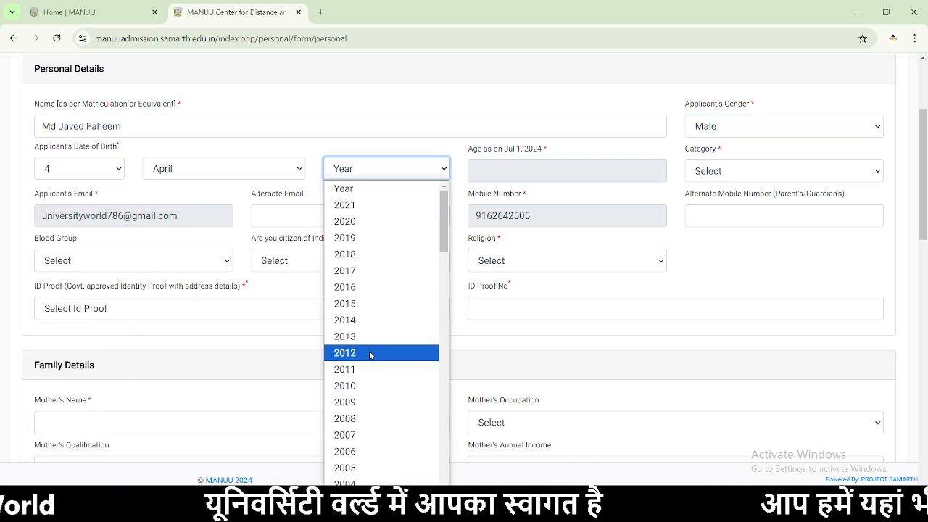
{"action": "scroll", "coordinate": [373, 351], "scroll_direction": "down", "scroll_amount": 5}
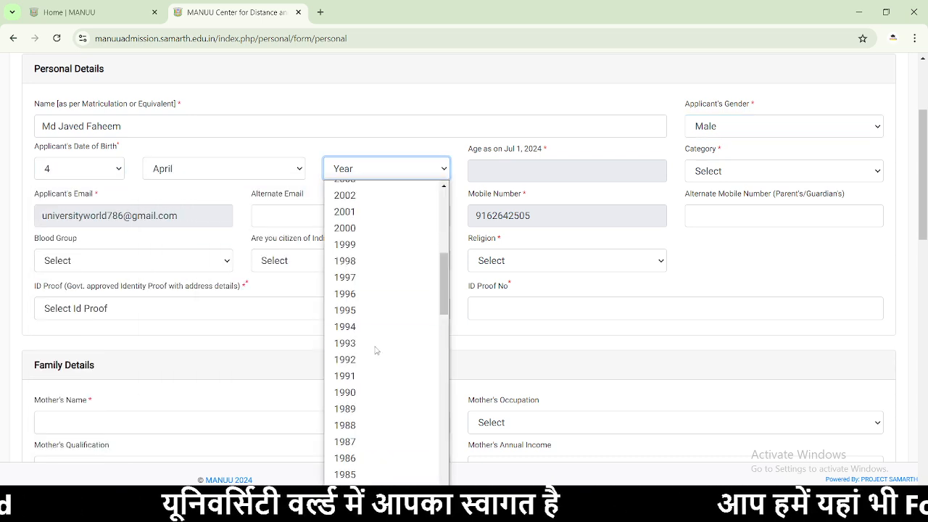
{"action": "left_click", "coordinate": [365, 294]}
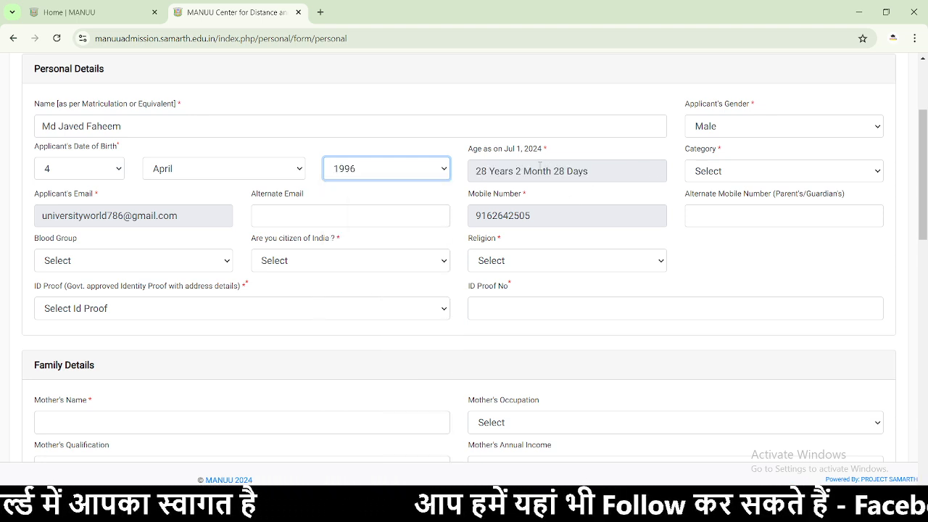
- Set Category to EWS and open the certificate availability dropdown
{"action": "left_click", "coordinate": [748, 172]}
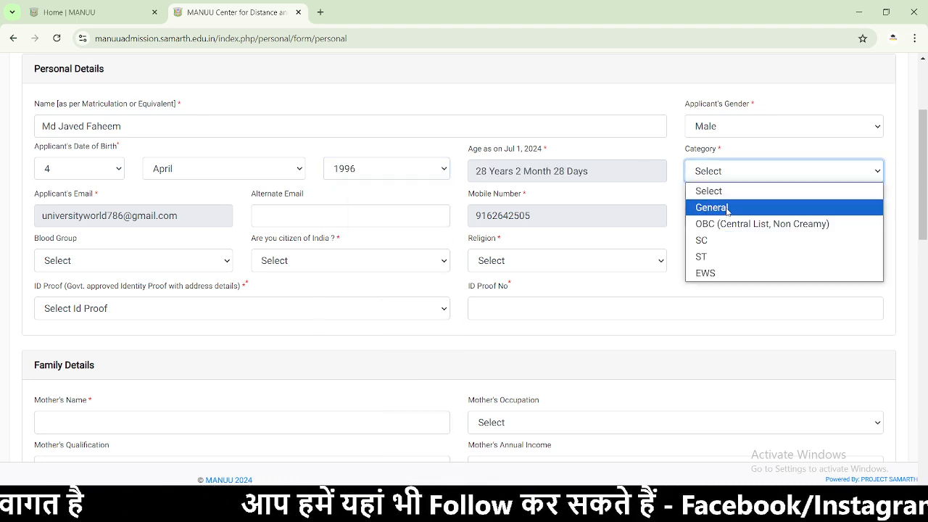
{"action": "left_click", "coordinate": [713, 273]}
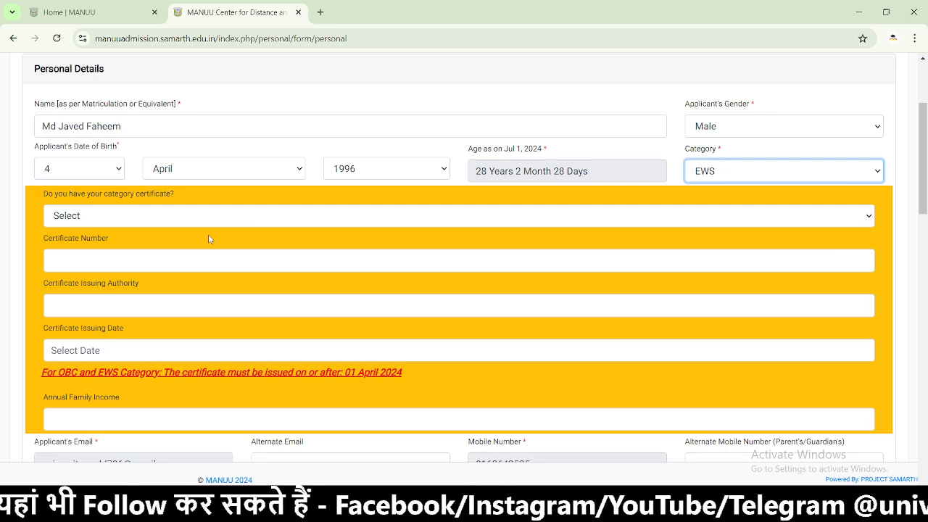
{"action": "left_click", "coordinate": [126, 217]}
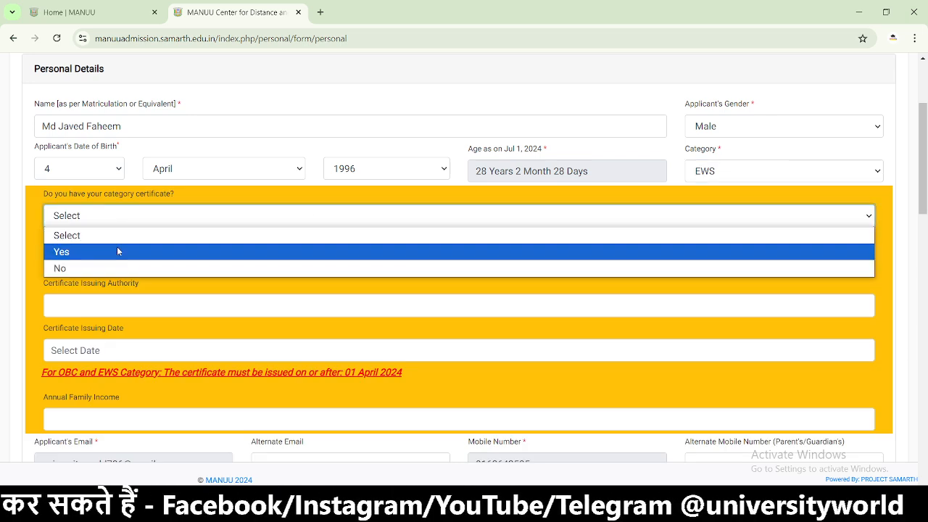
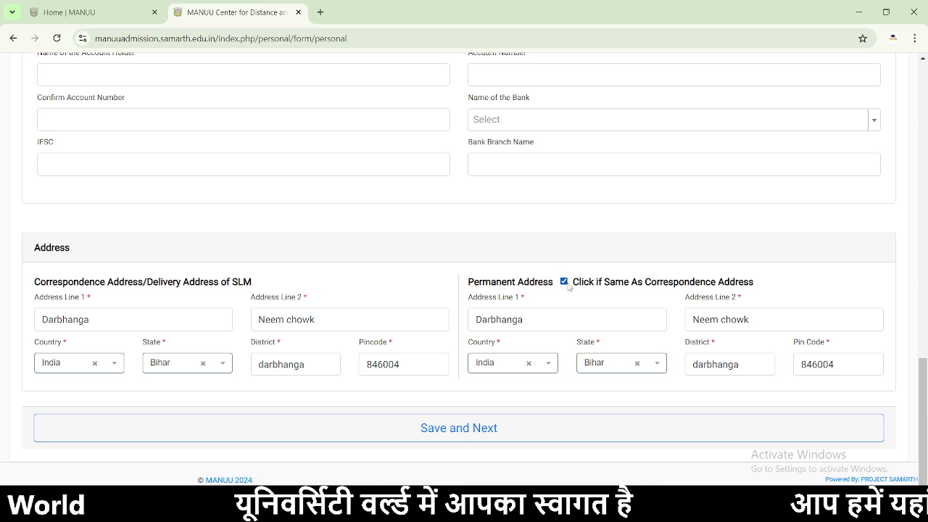
{"action": "left_click", "coordinate": [564, 282]}
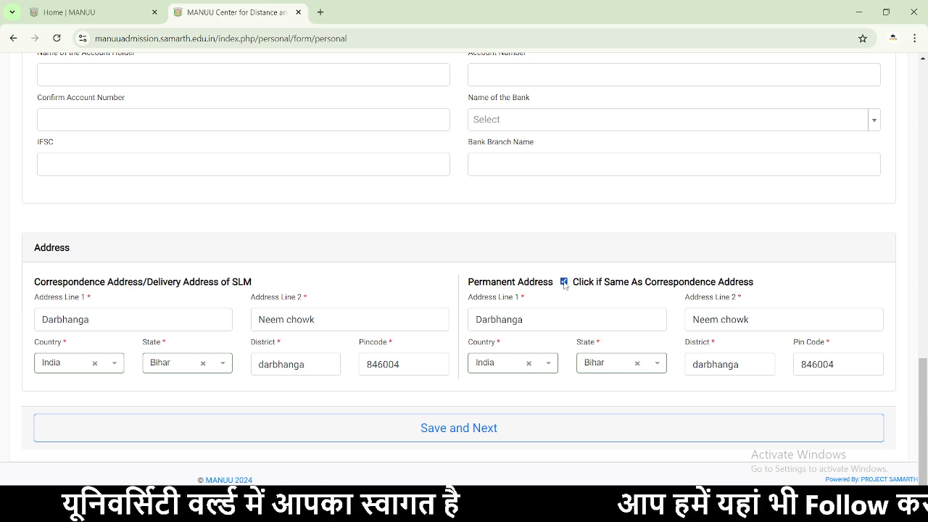
- Copy the correspondence address to the permanent address, save the profile, and decline Chrome's address prompt
{"action": "left_click", "coordinate": [451, 429]}
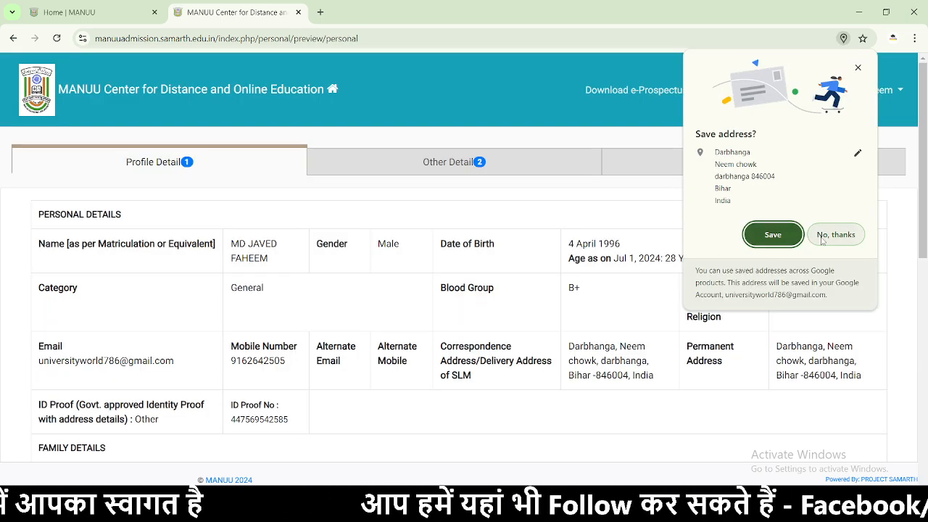
{"action": "left_click", "coordinate": [819, 241]}
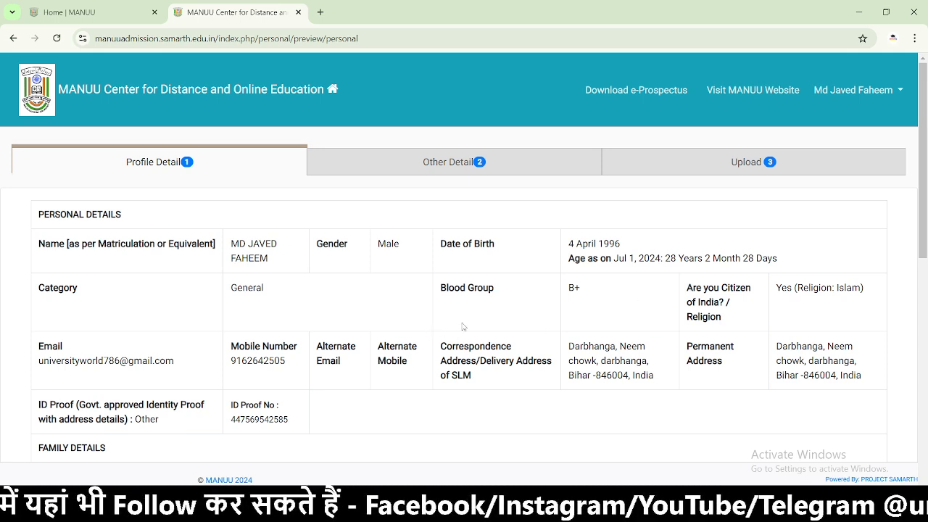
- Review the name and bank details in the Profile Detail preview, then proceed to Other Details
{"action": "left_click_drag", "start_coordinate": [233, 252], "coordinate": [365, 273]}
{"action": "left_click", "coordinate": [369, 292]}
{"action": "scroll", "coordinate": [472, 303], "scroll_direction": "down", "scroll_amount": 8}
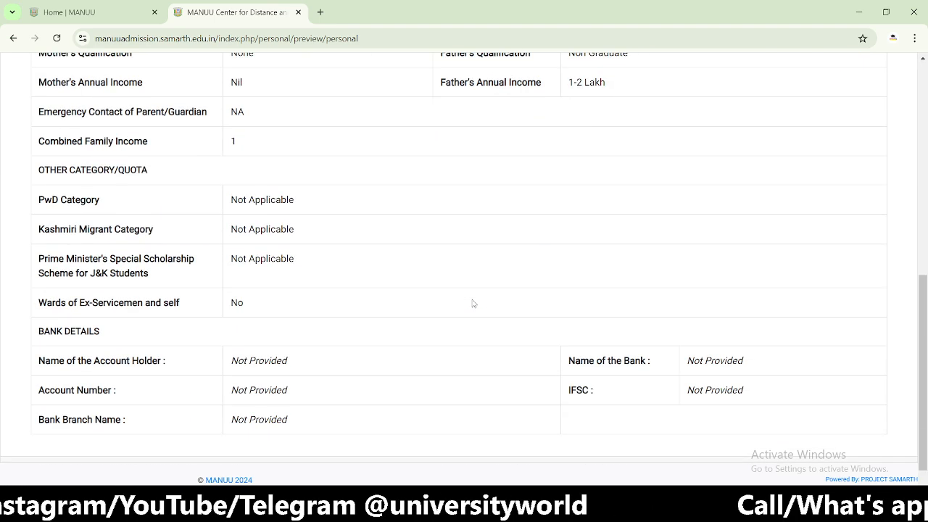
{"action": "scroll", "coordinate": [472, 303], "scroll_direction": "down", "scroll_amount": 1}
{"action": "left_click_drag", "start_coordinate": [290, 319], "coordinate": [206, 320]}
{"action": "left_click", "coordinate": [257, 361]}
{"action": "left_click_drag", "start_coordinate": [261, 378], "coordinate": [230, 379]}
{"action": "scroll", "coordinate": [259, 313], "scroll_direction": "up", "scroll_amount": 2}
{"action": "left_click_drag", "start_coordinate": [103, 290], "coordinate": [245, 298]}
{"action": "scroll", "coordinate": [296, 296], "scroll_direction": "up", "scroll_amount": 2}
{"action": "left_click", "coordinate": [342, 295]}
{"action": "scroll", "coordinate": [372, 288], "scroll_direction": "up", "scroll_amount": 2}
{"action": "scroll", "coordinate": [372, 289], "scroll_direction": "down", "scroll_amount": 10}
{"action": "left_click", "coordinate": [660, 438]}
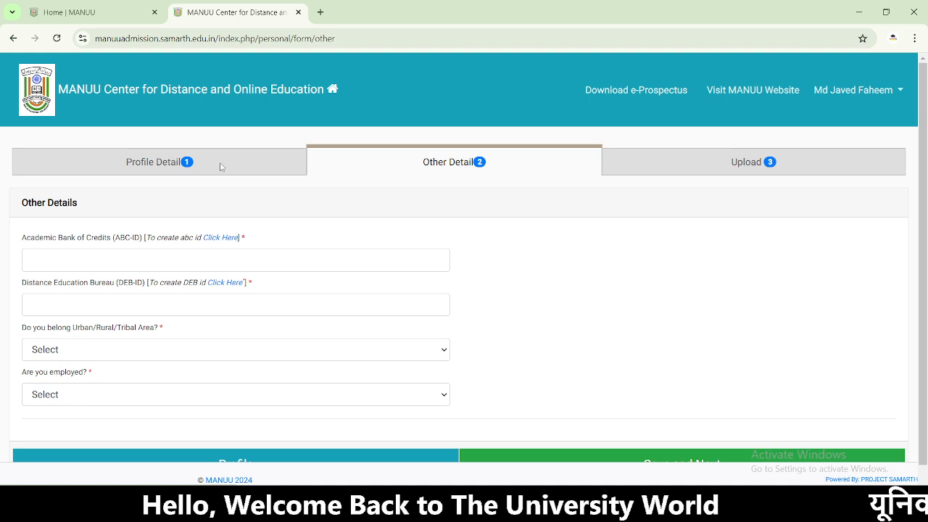
- Revisit the profile preview, return to Other Details, and follow the ABC-ID 'Click Here' link
{"action": "scroll", "coordinate": [392, 406], "scroll_direction": "down", "scroll_amount": 1}
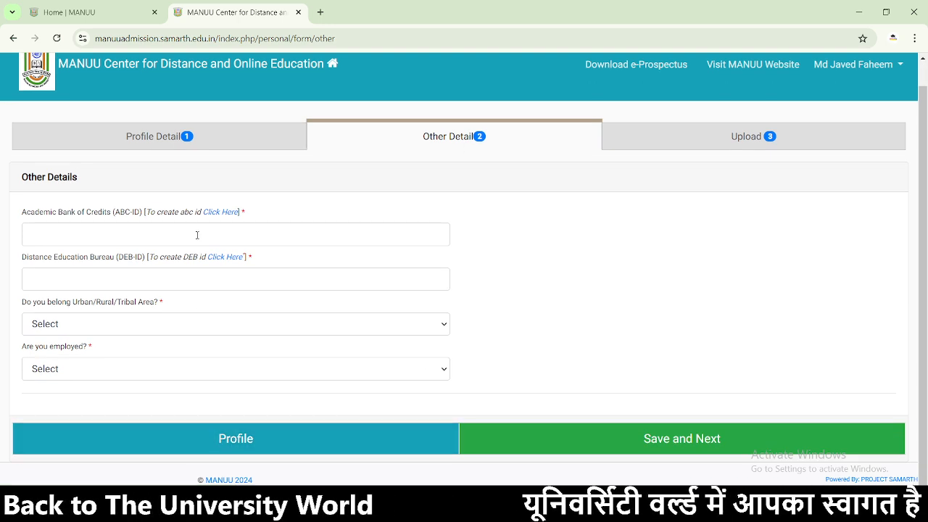
{"action": "left_click", "coordinate": [262, 435]}
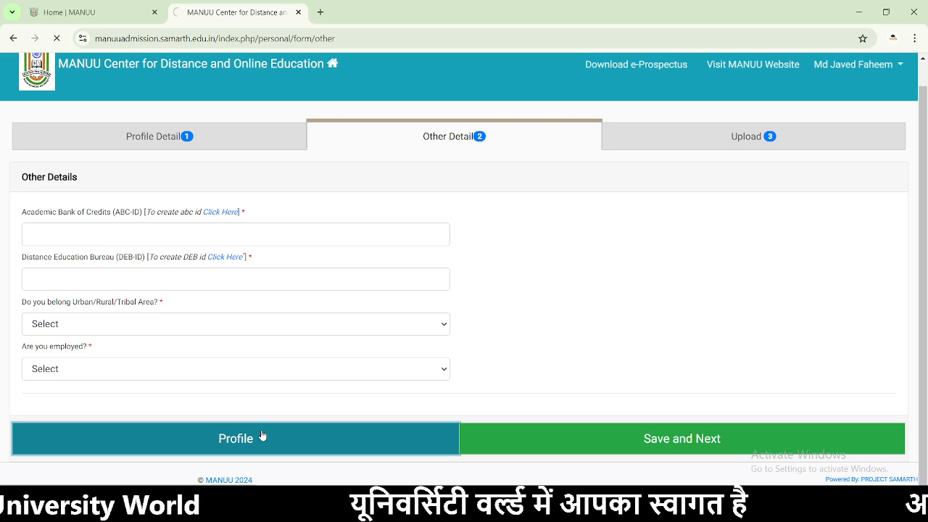
{"action": "scroll", "coordinate": [538, 385], "scroll_direction": "down", "scroll_amount": 10}
{"action": "scroll", "coordinate": [585, 411], "scroll_direction": "down", "scroll_amount": 1}
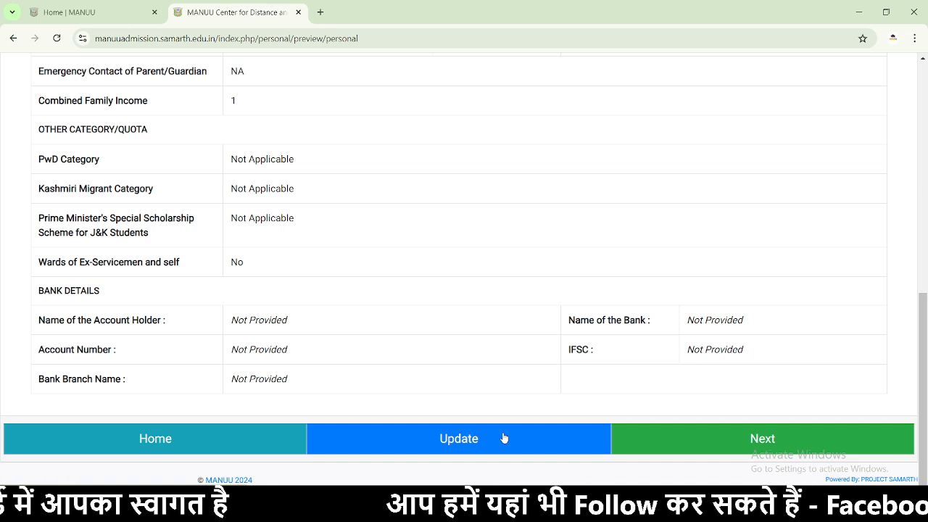
{"action": "left_click", "coordinate": [694, 443]}
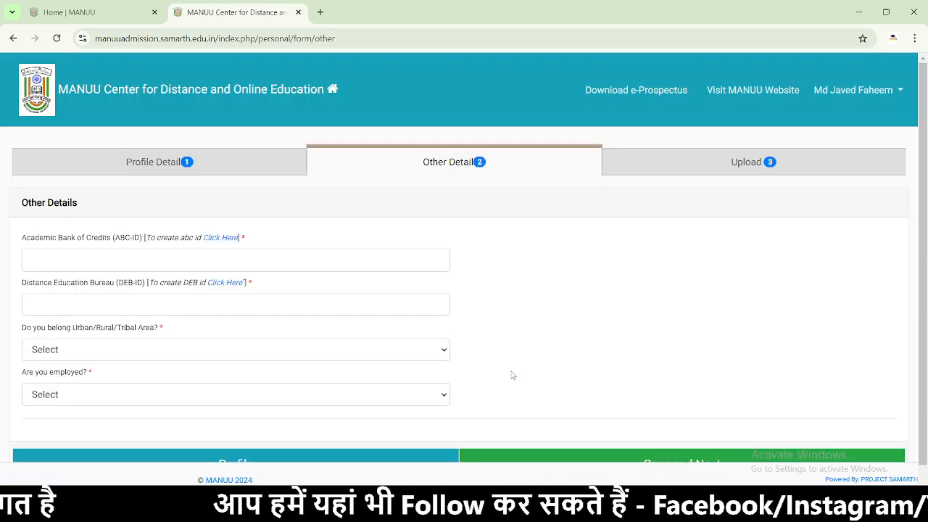
{"action": "left_click", "coordinate": [197, 256]}
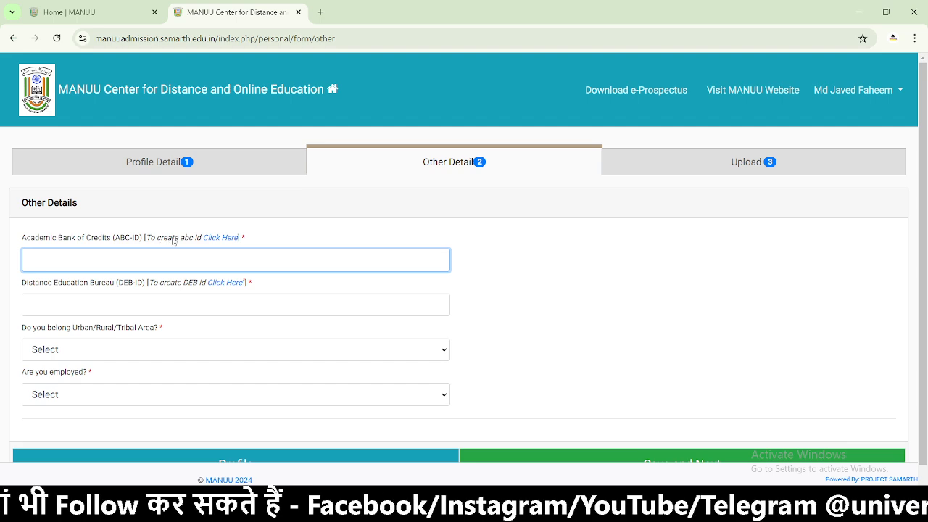
{"action": "left_click", "coordinate": [220, 238]}
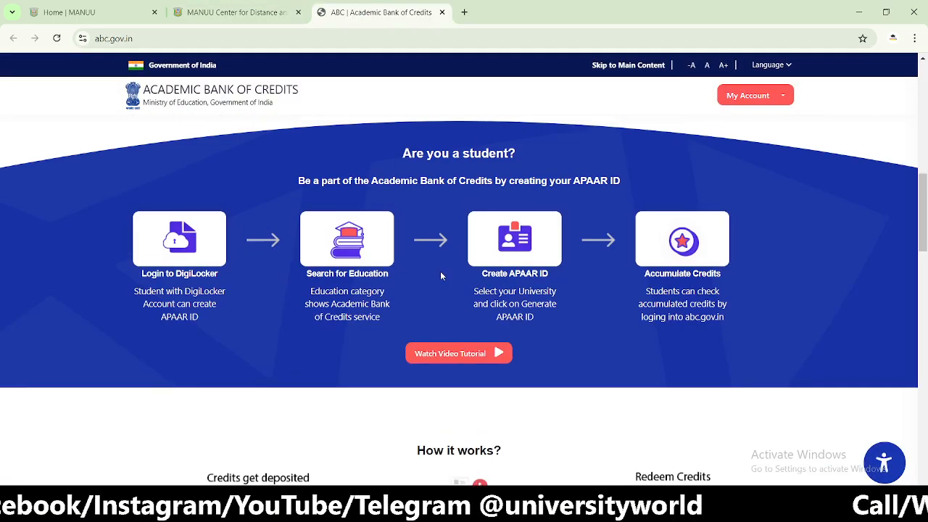
- Start the ABC student sign-in through DigiLocker, choosing Aadhaar as the ID type
{"action": "scroll", "coordinate": [440, 276], "scroll_direction": "up", "scroll_amount": 2}
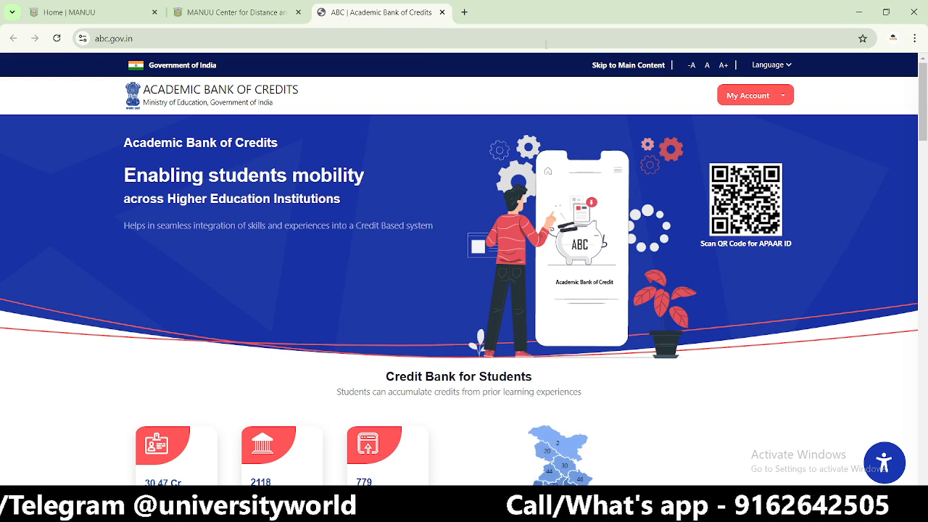
{"action": "left_click", "coordinate": [774, 95]}
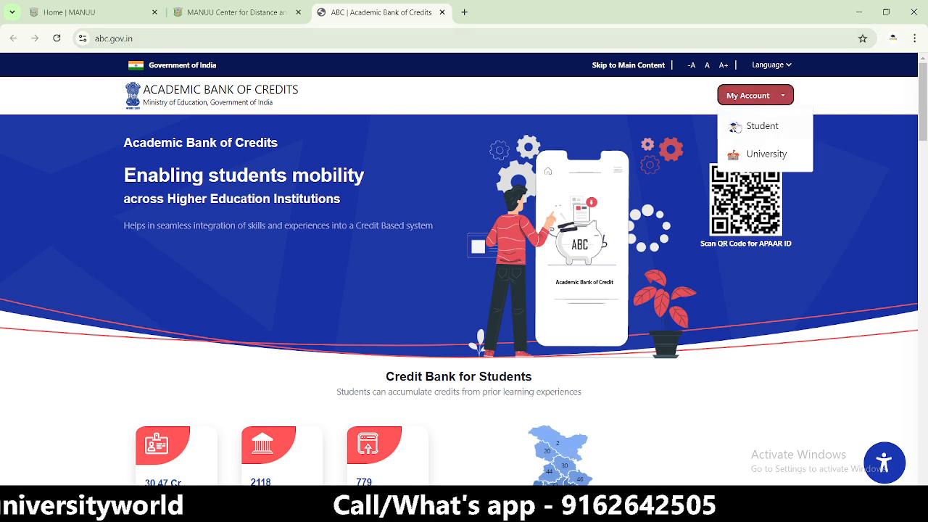
{"action": "left_click", "coordinate": [740, 127]}
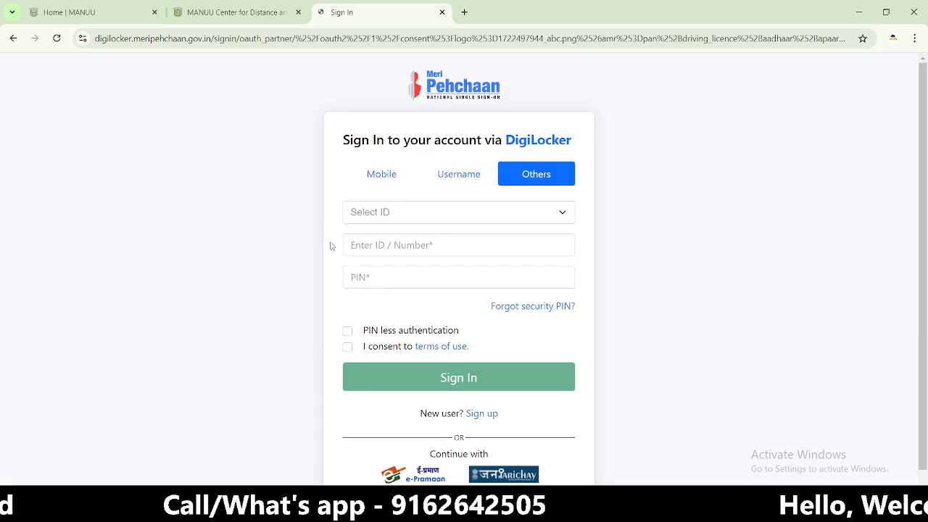
{"action": "left_click", "coordinate": [408, 212]}
{"action": "left_click", "coordinate": [402, 245]}
{"action": "left_click", "coordinate": [397, 244]}
{"action": "left_click", "coordinate": [384, 278]}
- Check the DEB-ID creation page, then close the DigiLocker and DEB tabs
{"action": "left_click", "coordinate": [229, 12]}
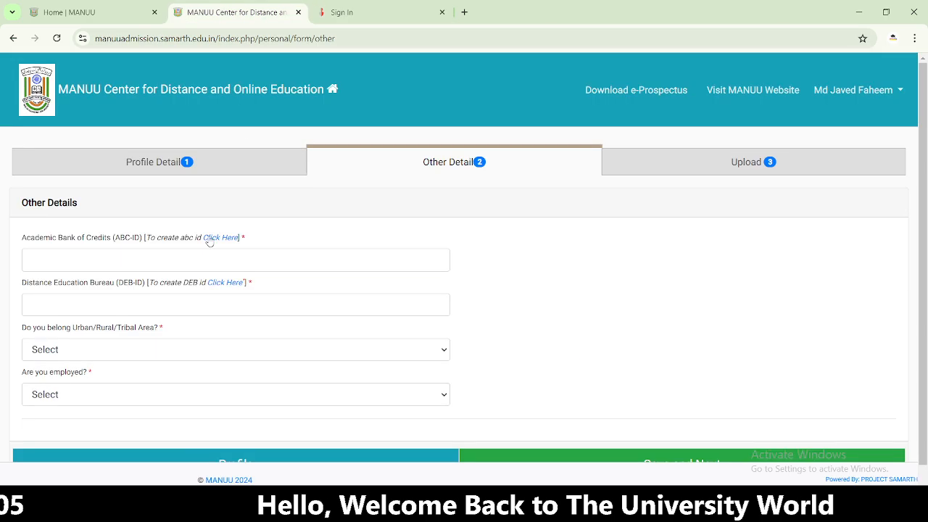
{"action": "left_click", "coordinate": [236, 282]}
{"action": "left_click", "coordinate": [501, 8]}
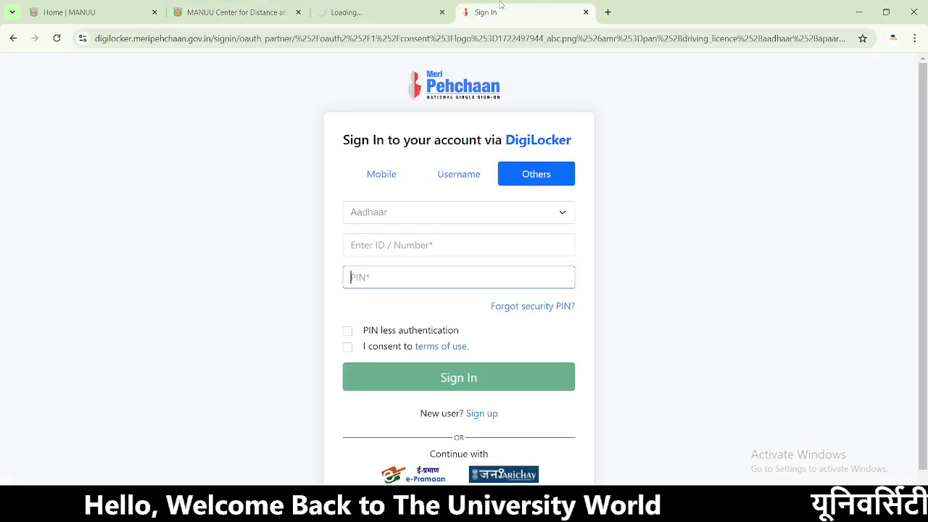
{"action": "left_click", "coordinate": [586, 12]}
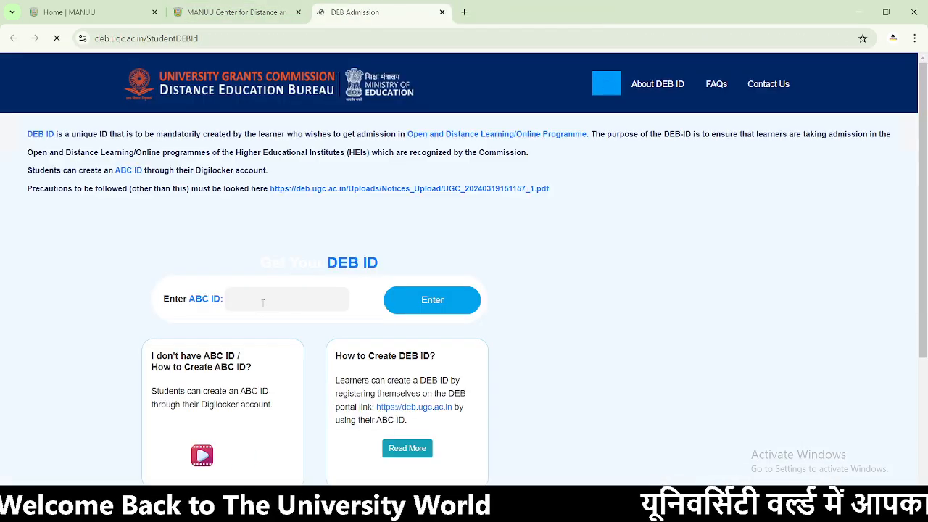
{"action": "left_click", "coordinate": [255, 298]}
{"action": "left_click", "coordinate": [410, 307]}
{"action": "left_click", "coordinate": [443, 13]}
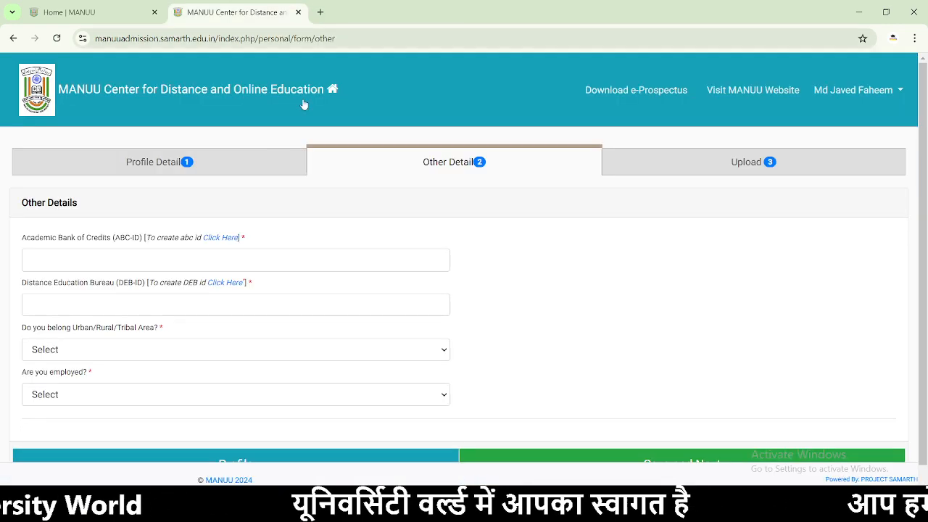
- Set area to Urban and employed to No, enter the ABC-ID and DEB-ID, and save
{"action": "scroll", "coordinate": [192, 319], "scroll_direction": "down", "scroll_amount": 1}
{"action": "left_click", "coordinate": [157, 327]}
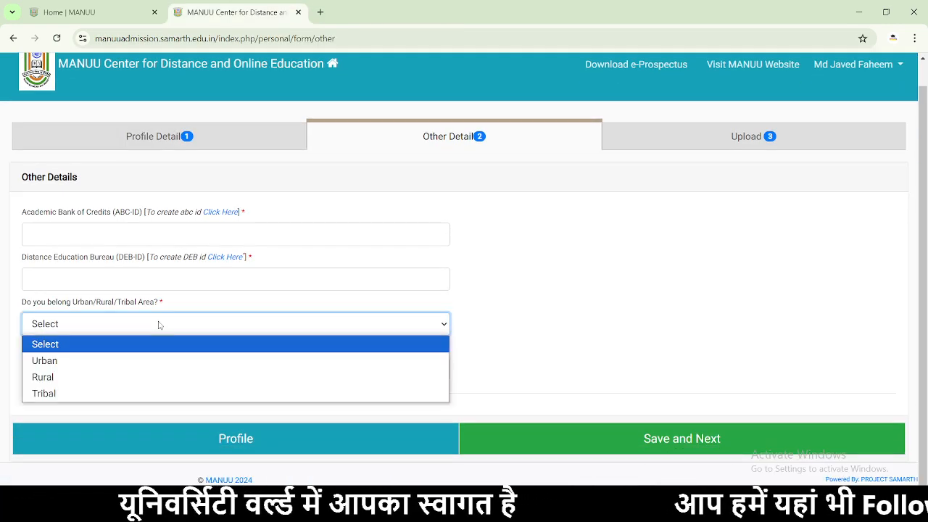
{"action": "left_click", "coordinate": [86, 361]}
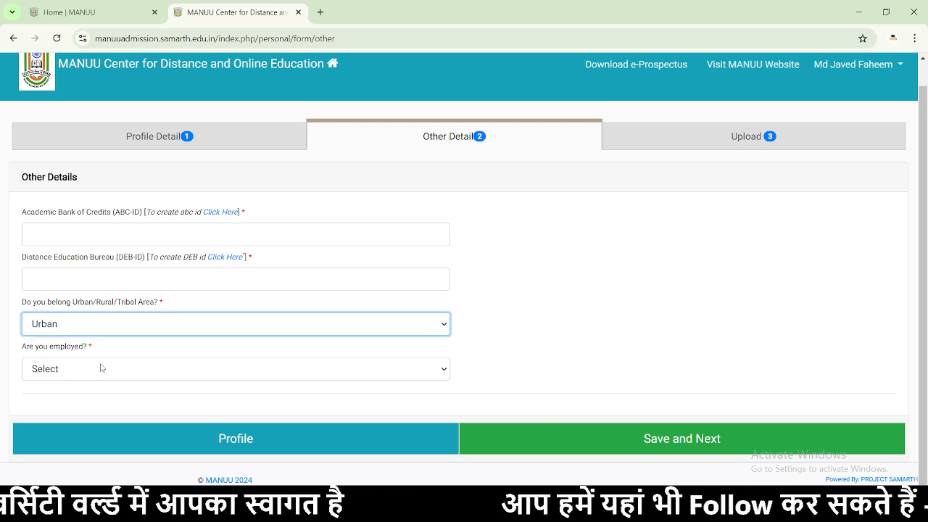
{"action": "left_click", "coordinate": [101, 369]}
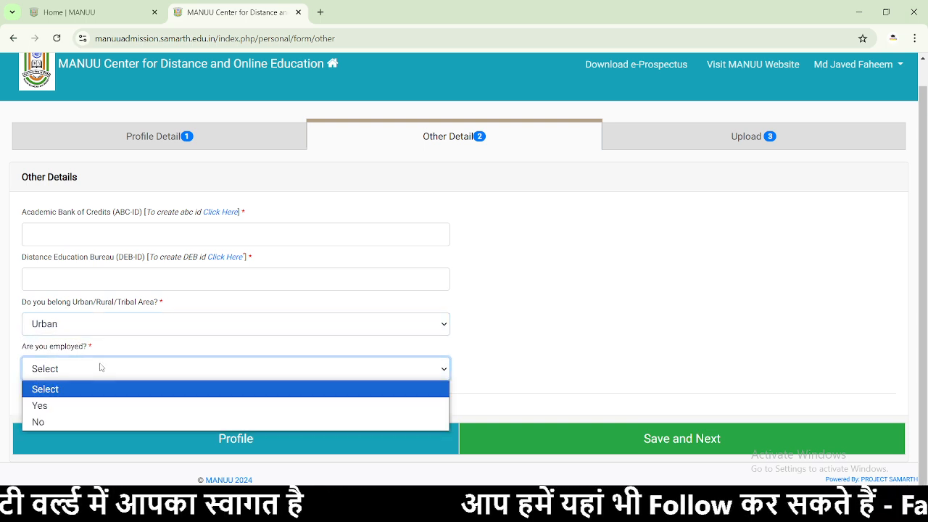
{"action": "left_click", "coordinate": [69, 421]}
{"action": "left_click", "coordinate": [84, 231]}
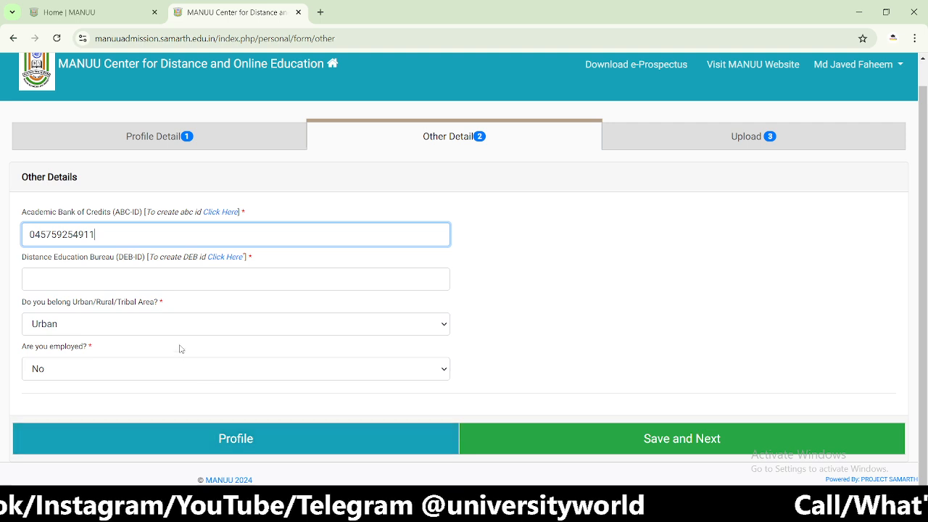
{"action": "left_click", "coordinate": [131, 274]}
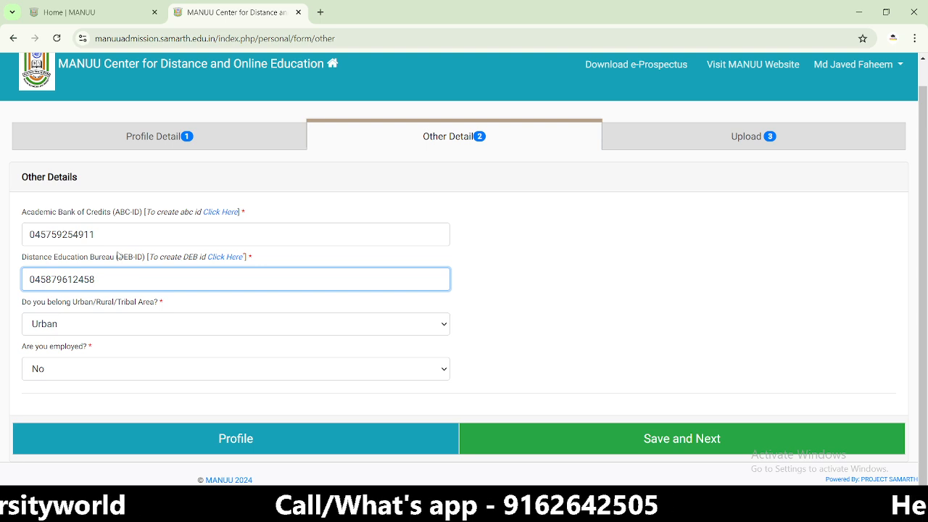
{"action": "left_click", "coordinate": [705, 440]}
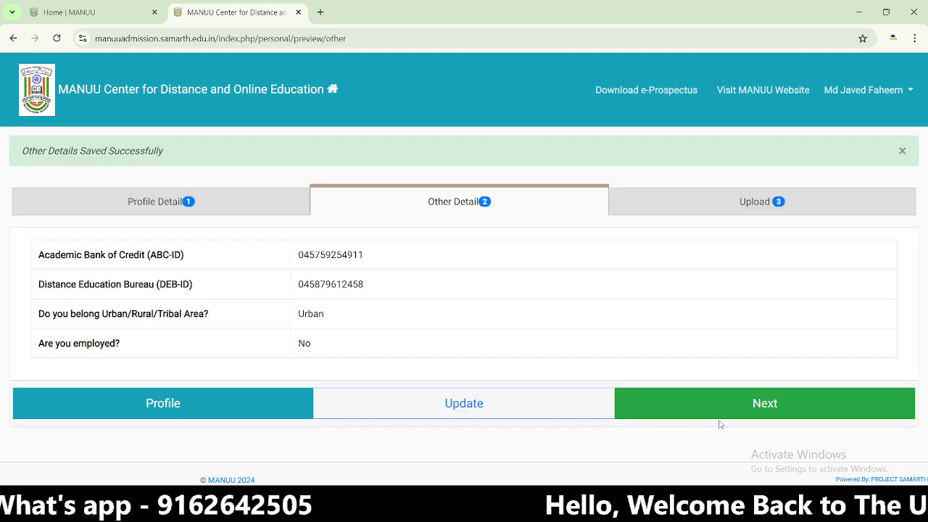
- Go to the Upload step, browse Downloads for a photo, then cancel the file picker
{"action": "left_click", "coordinate": [722, 416]}
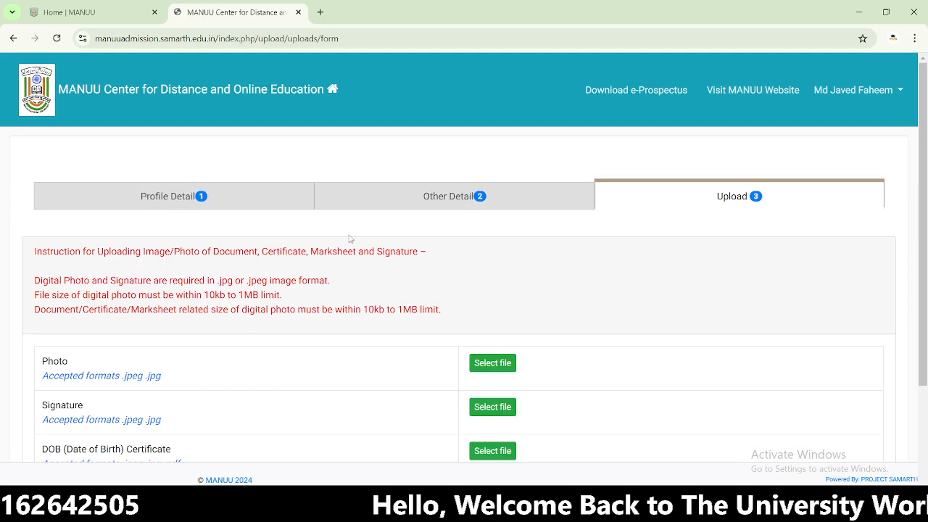
{"action": "scroll", "coordinate": [220, 281], "scroll_direction": "down", "scroll_amount": 2}
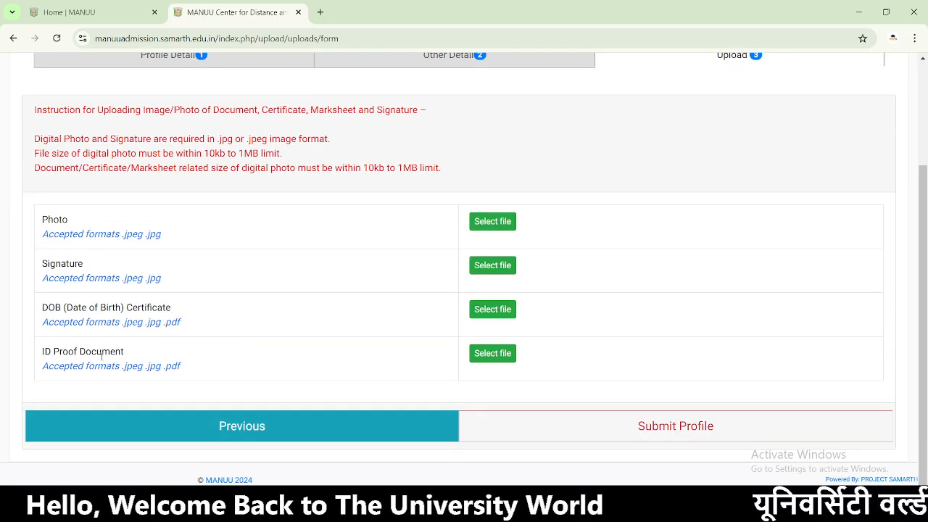
{"action": "left_click", "coordinate": [508, 224]}
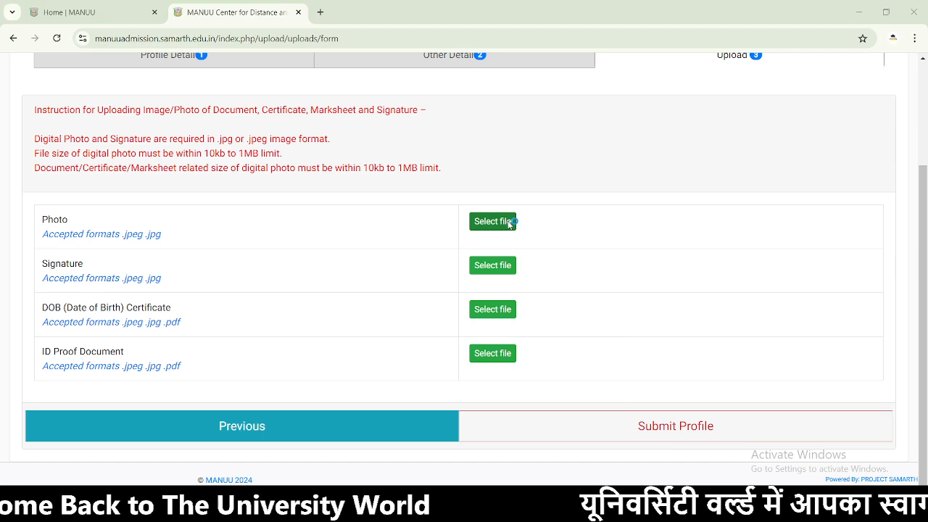
{"action": "scroll", "coordinate": [451, 149], "scroll_direction": "down", "scroll_amount": 1}
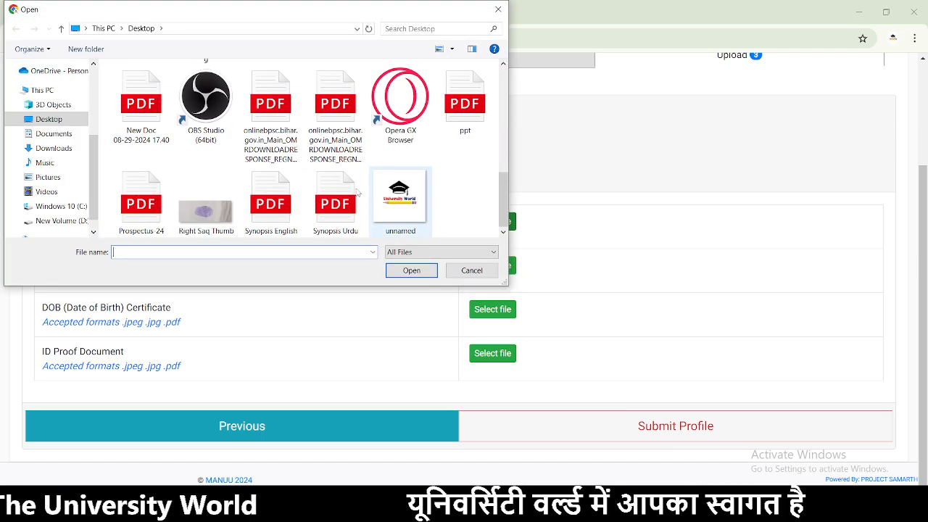
{"action": "scroll", "coordinate": [290, 153], "scroll_direction": "up", "scroll_amount": 4}
{"action": "left_click", "coordinate": [51, 148]}
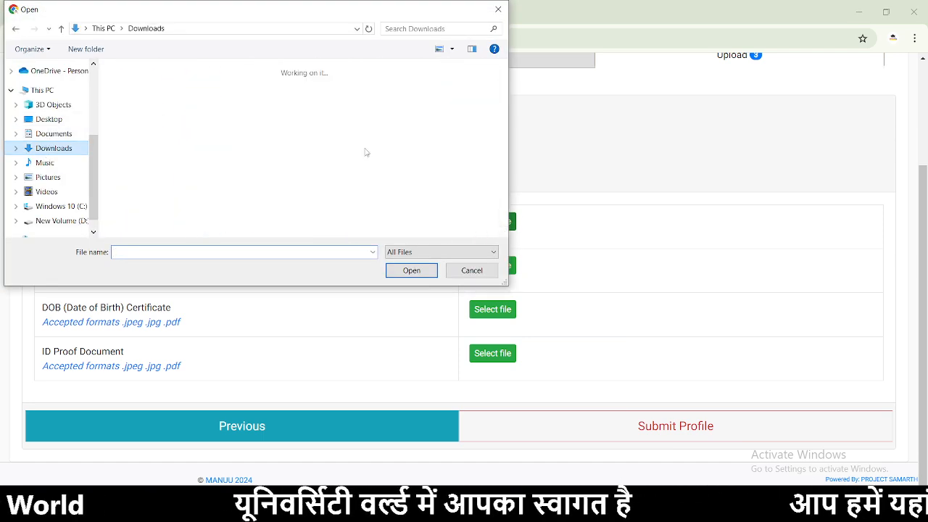
{"action": "left_click_drag", "start_coordinate": [504, 87], "coordinate": [504, 228]}
{"action": "scroll", "coordinate": [398, 173], "scroll_direction": "up", "scroll_amount": 2}
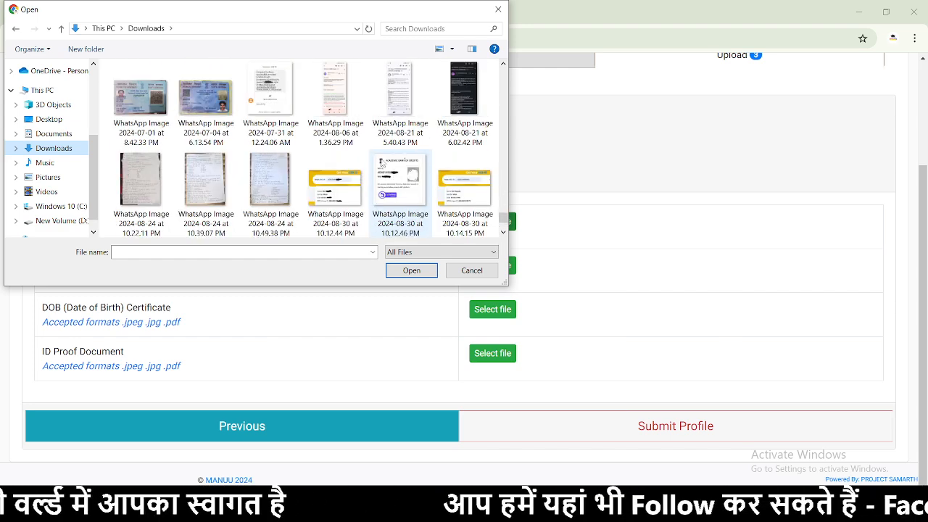
{"action": "scroll", "coordinate": [381, 163], "scroll_direction": "up", "scroll_amount": 1}
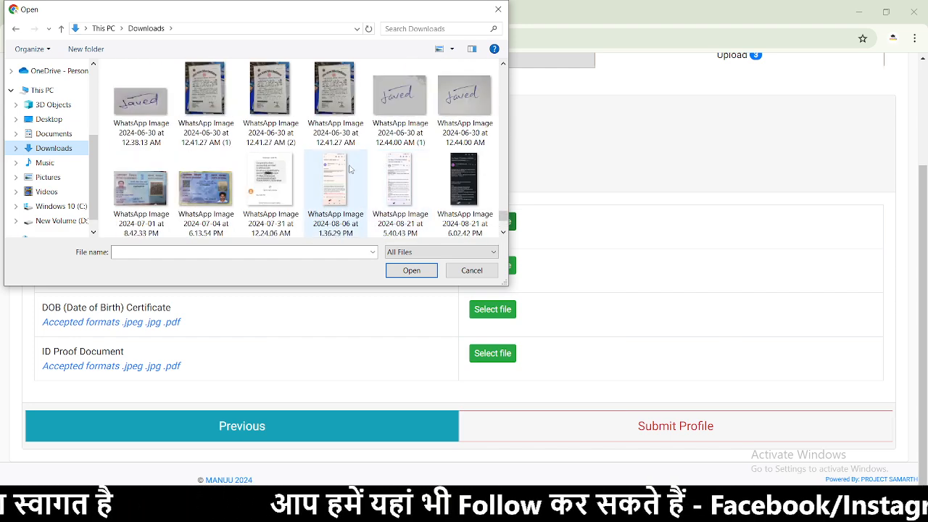
{"action": "left_click", "coordinate": [482, 273]}
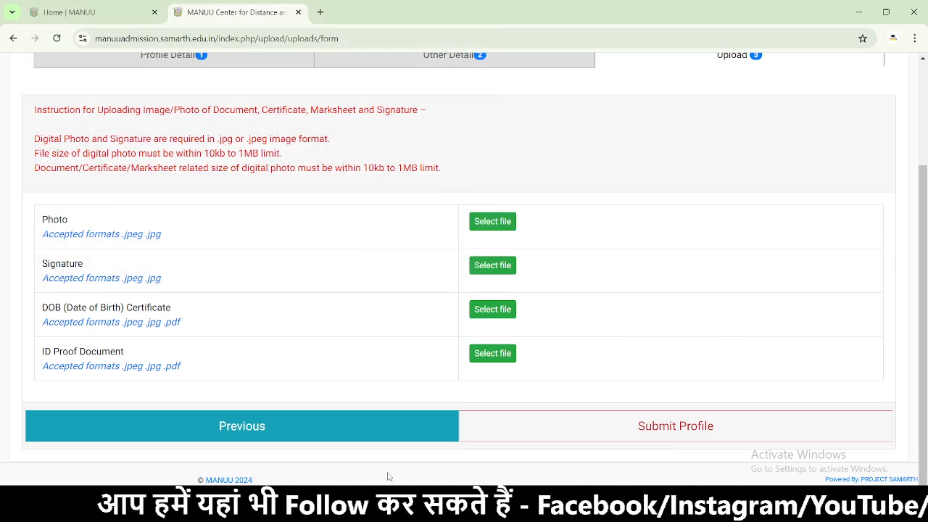
- In Downloads, open the 10.12.44 PM DEB ID screenshot and select the 10.12.46 PM ABC card image
{"action": "left_click", "coordinate": [386, 512]}
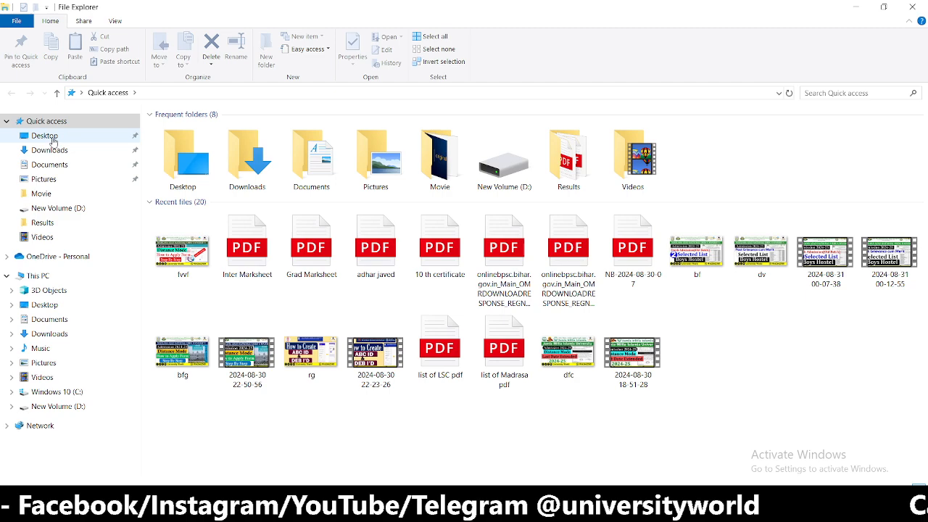
{"action": "left_click", "coordinate": [49, 150]}
{"action": "left_click_drag", "start_coordinate": [923, 132], "coordinate": [923, 464]}
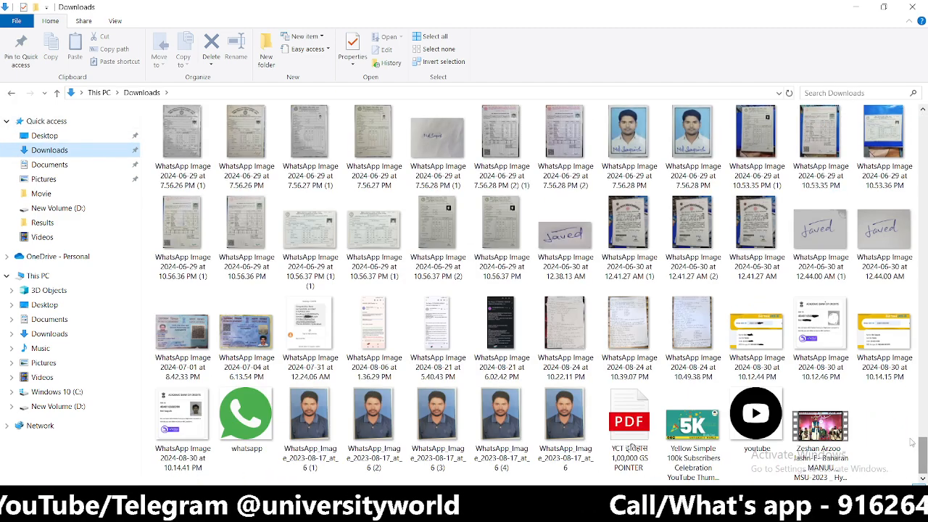
{"action": "left_click", "coordinate": [770, 341]}
{"action": "double_click", "coordinate": [770, 341]}
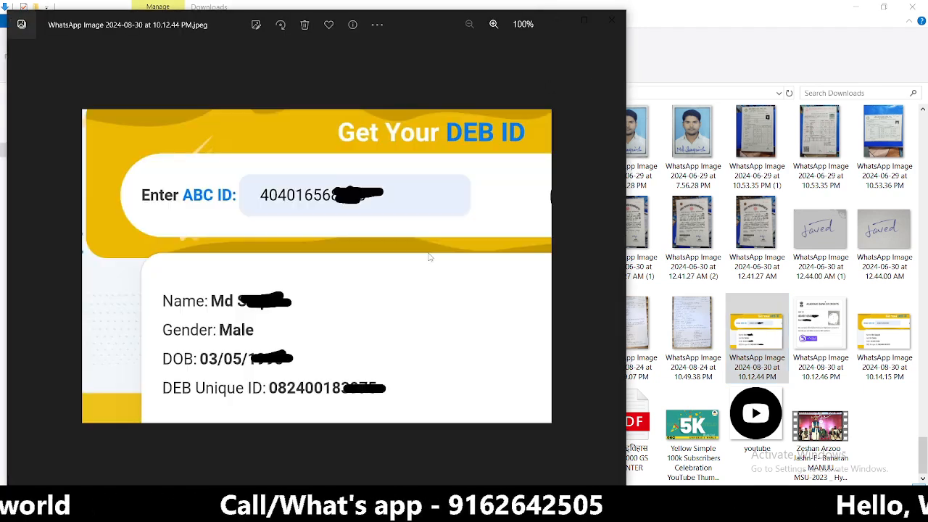
{"action": "left_click", "coordinate": [816, 337]}
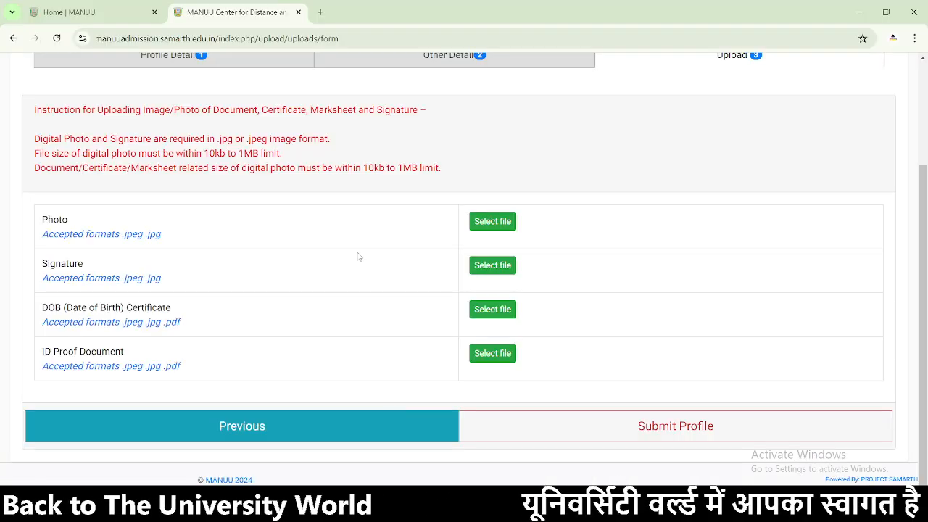
- Reopen Other Details for update, select the entered ABC-ID, and display the ABC ID card image
{"action": "scroll", "coordinate": [330, 281], "scroll_direction": "up", "scroll_amount": 2}
{"action": "scroll", "coordinate": [330, 280], "scroll_direction": "down", "scroll_amount": 2}
{"action": "left_click", "coordinate": [372, 434]}
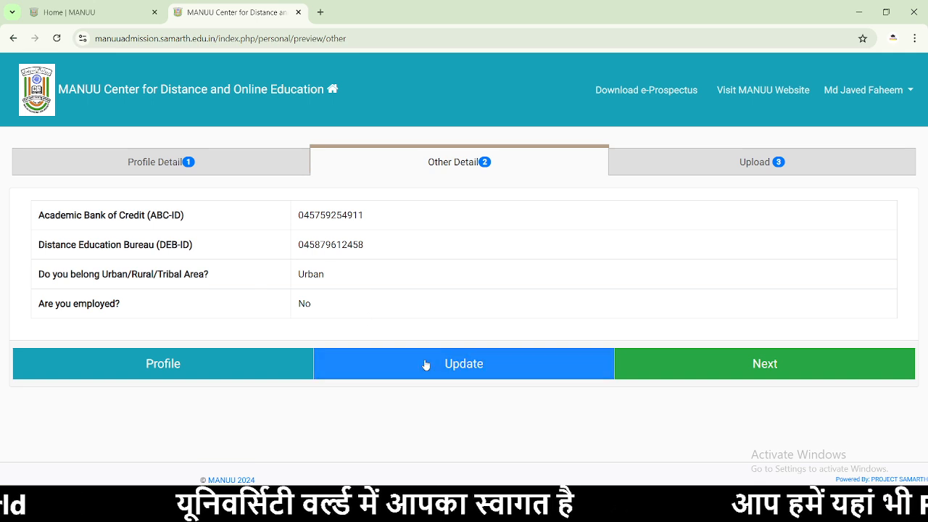
{"action": "left_click", "coordinate": [424, 363]}
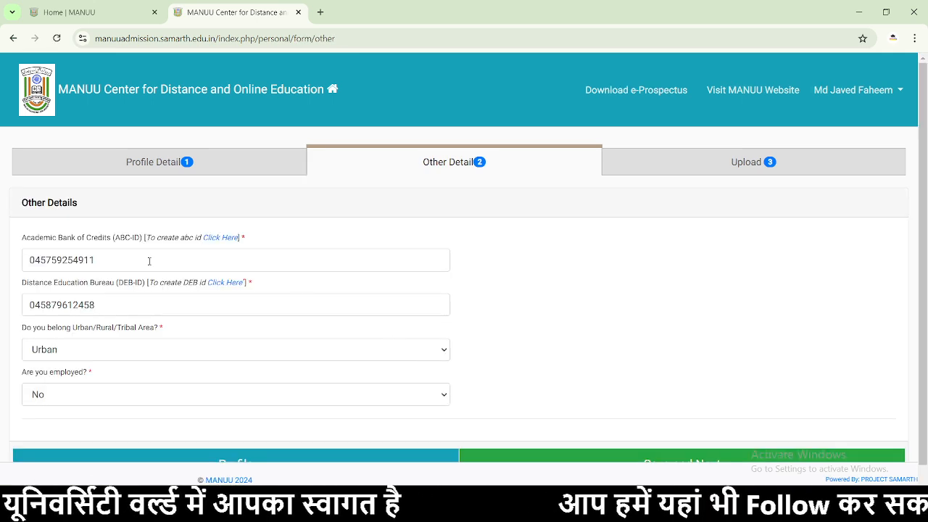
{"action": "left_click_drag", "start_coordinate": [203, 259], "coordinate": [27, 262]}
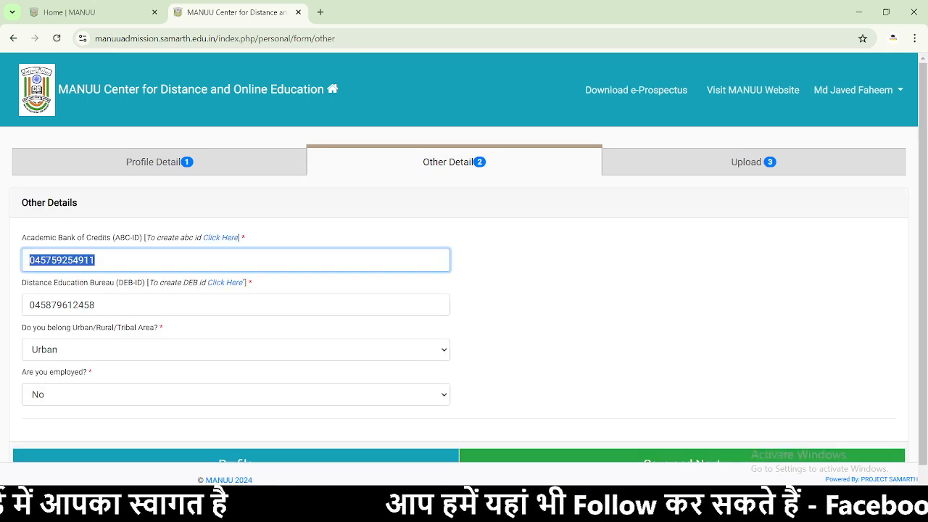
{"action": "left_click", "coordinate": [493, 508]}
{"action": "left_click", "coordinate": [533, 457]}
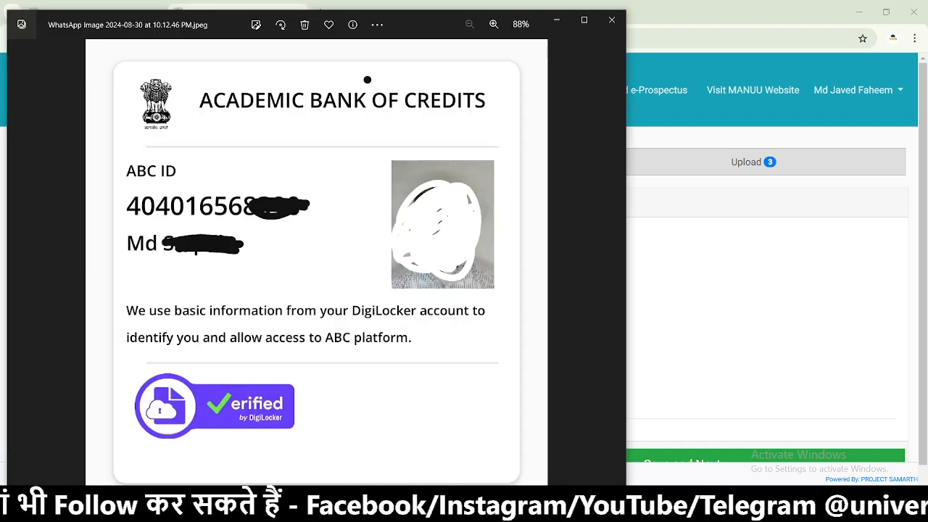
- Select the entered DEB-ID and compare it against the DEB ID screenshot and ABC card
{"action": "left_click", "coordinate": [464, 508]}
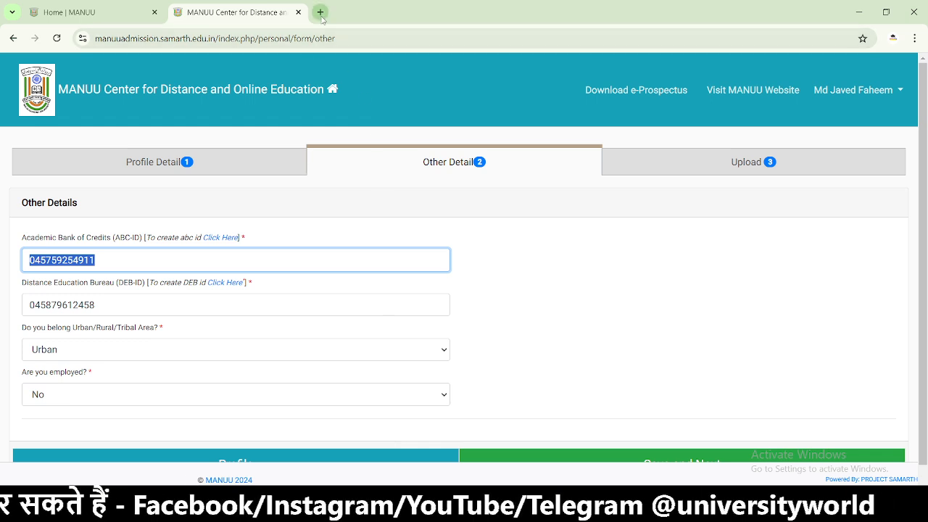
{"action": "left_click", "coordinate": [113, 305]}
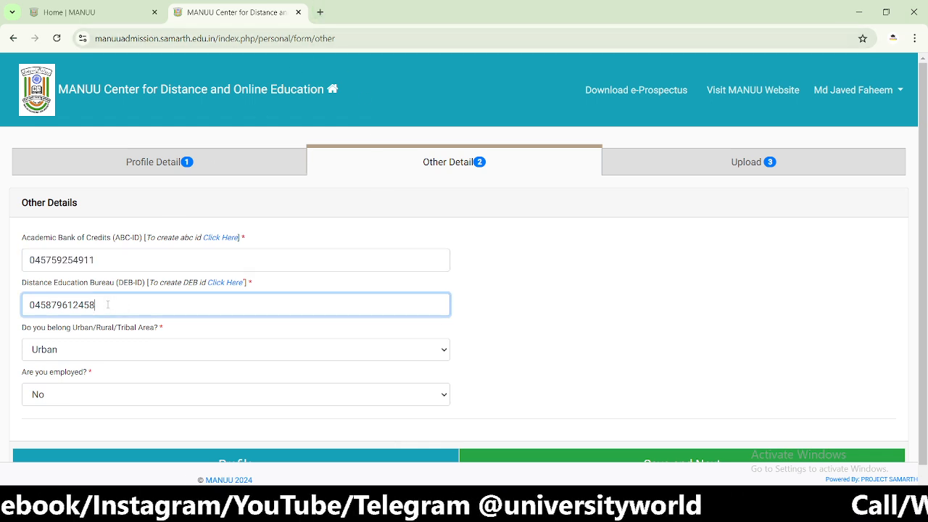
{"action": "left_click_drag", "start_coordinate": [108, 303], "coordinate": [1, 301]}
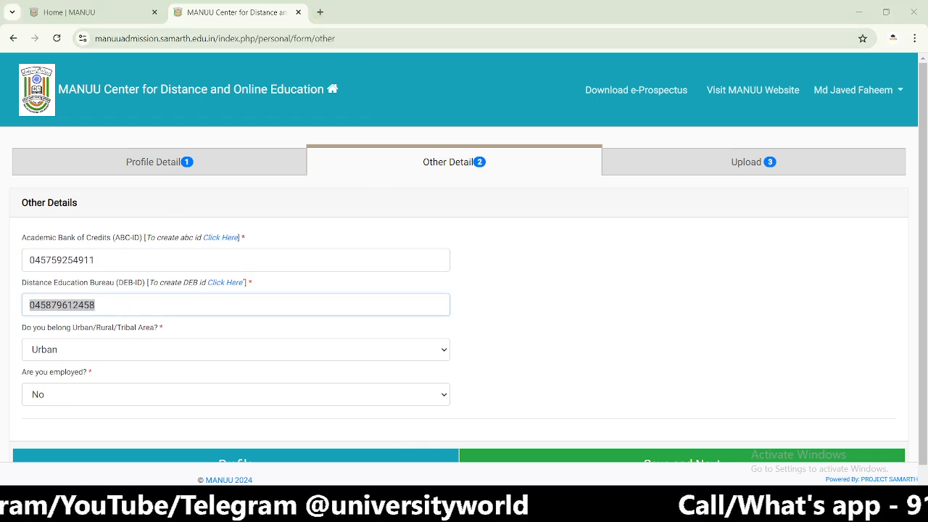
{"action": "mouse_move", "coordinate": [494, 517]}
{"action": "left_click", "coordinate": [445, 435]}
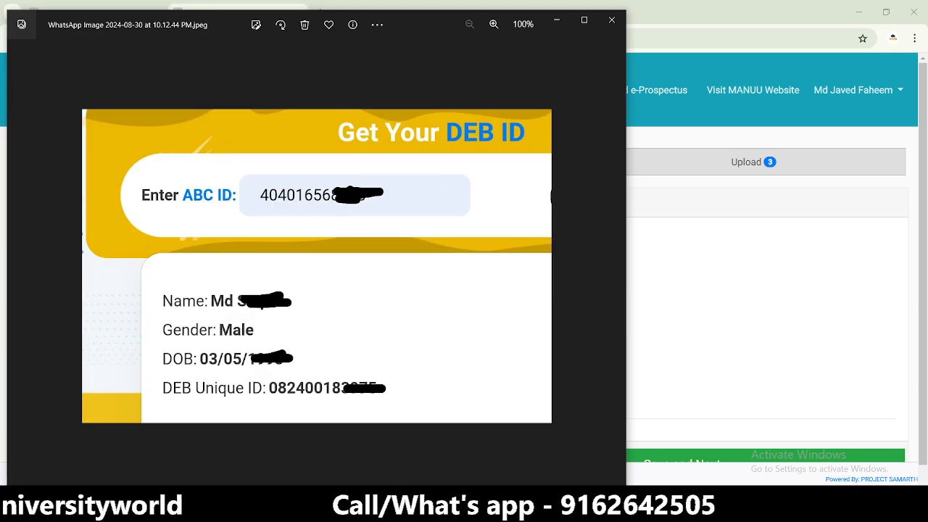
{"action": "mouse_move", "coordinate": [493, 516]}
{"action": "left_click", "coordinate": [526, 444]}
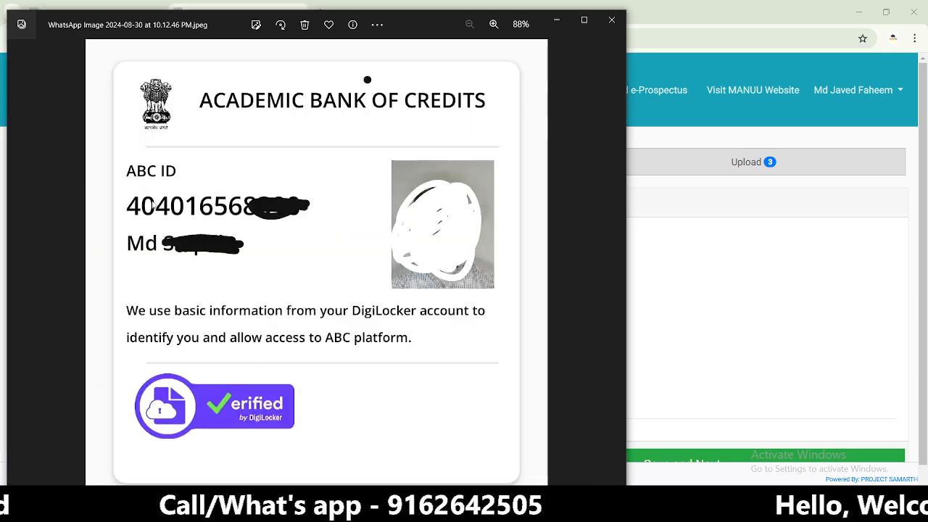
{"action": "mouse_move", "coordinate": [493, 516]}
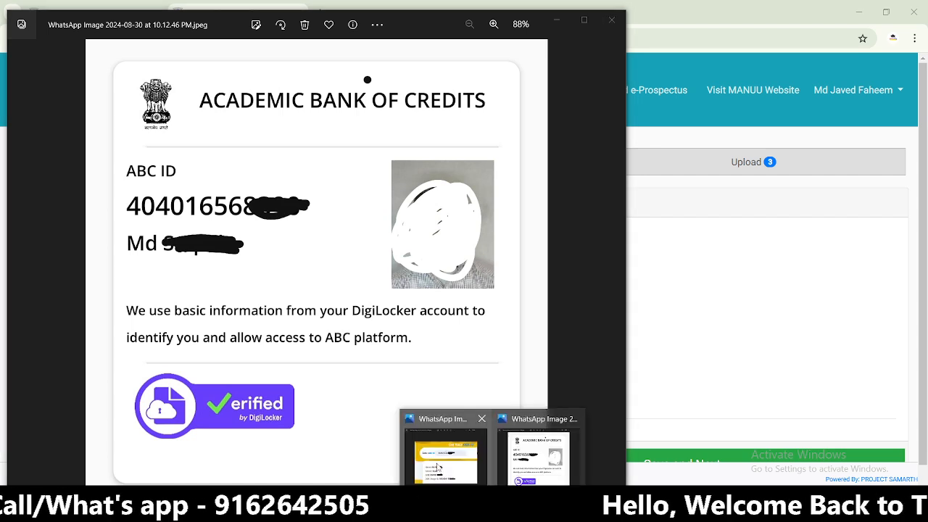
{"action": "left_click", "coordinate": [446, 435]}
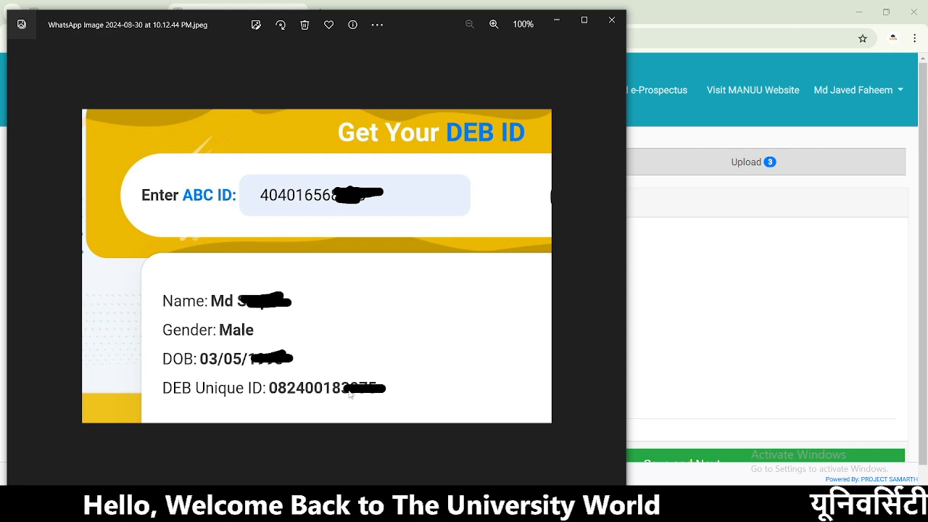
{"action": "mouse_move", "coordinate": [493, 516]}
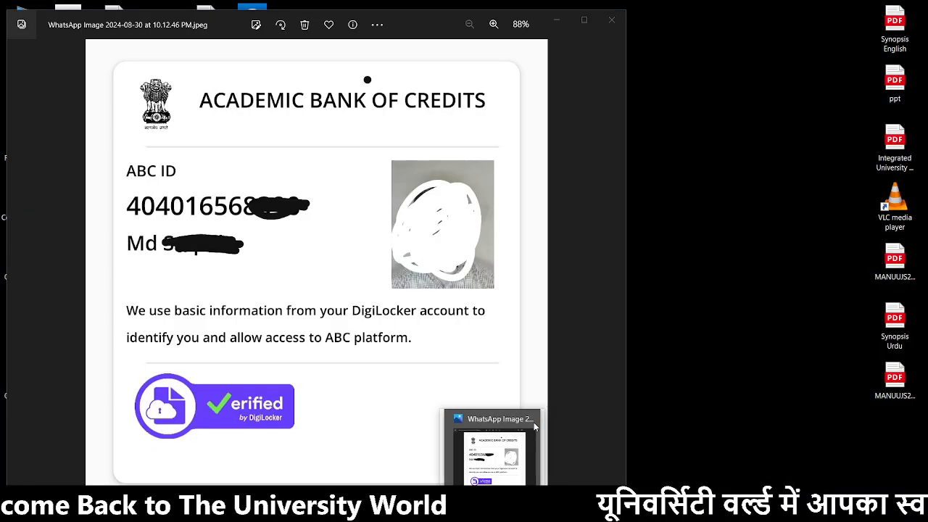
- Close the Photos viewer and save the Other Details again
{"action": "left_click", "coordinate": [532, 420]}
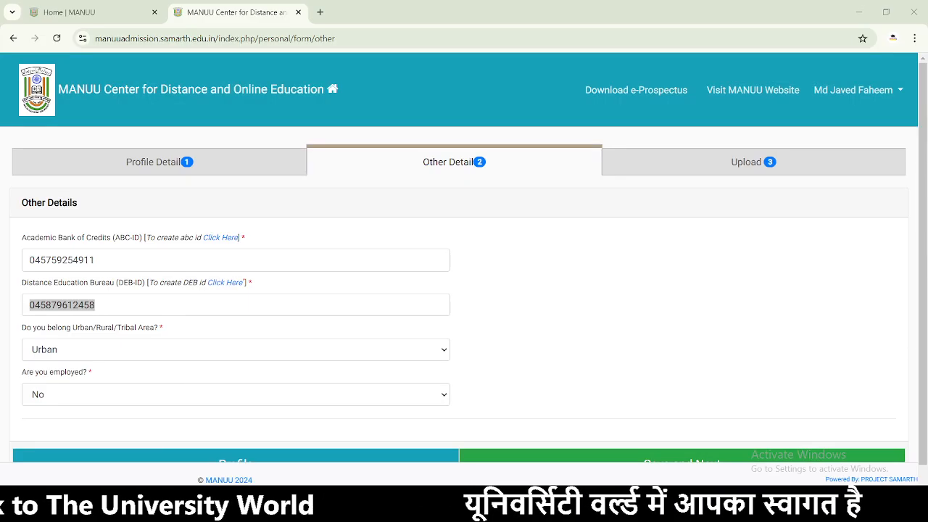
{"action": "left_click", "coordinate": [514, 457]}
- Continue to the document Upload step of the application
{"action": "mouse_move", "coordinate": [432, 514]}
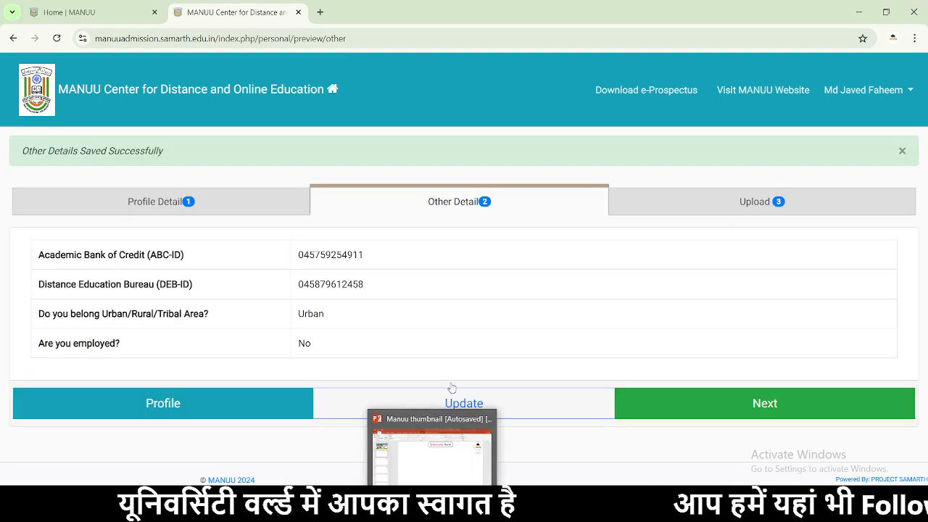
{"action": "left_click", "coordinate": [725, 408]}
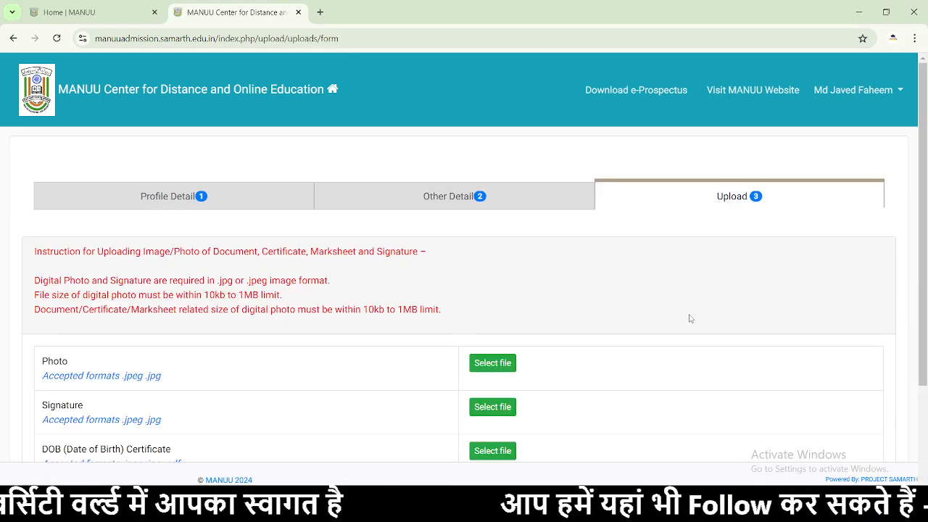
{"action": "scroll", "coordinate": [510, 316], "scroll_direction": "down", "scroll_amount": 2}
- Upload the 2024-03-03 image from Downloads as the applicant's Photo
{"action": "left_click", "coordinate": [491, 226]}
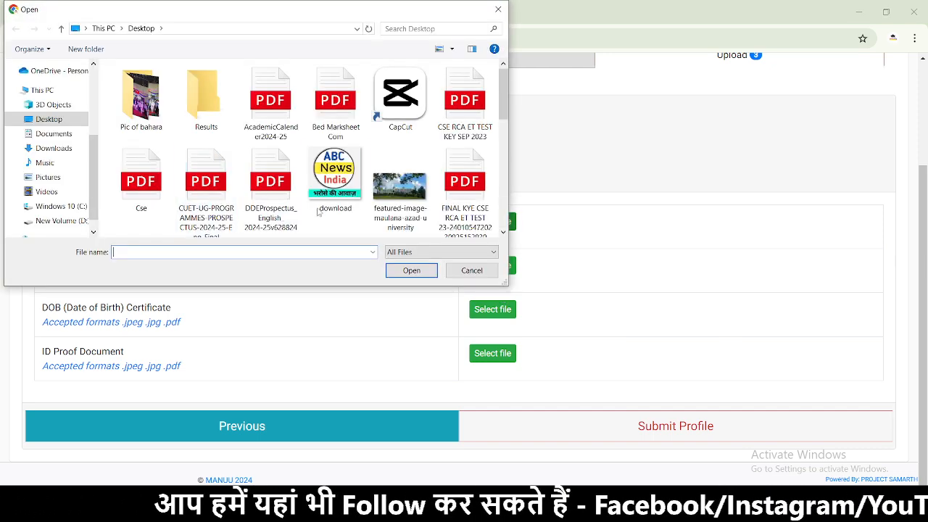
{"action": "scroll", "coordinate": [290, 167], "scroll_direction": "down", "scroll_amount": 2}
{"action": "left_click", "coordinate": [29, 152]}
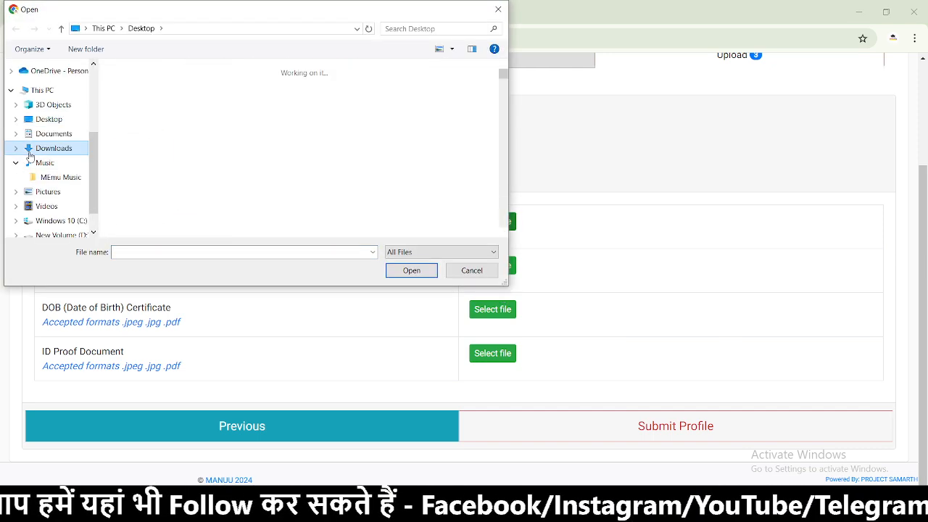
{"action": "left_click_drag", "start_coordinate": [506, 75], "coordinate": [504, 237]}
{"action": "scroll", "coordinate": [385, 181], "scroll_direction": "up", "scroll_amount": 1}
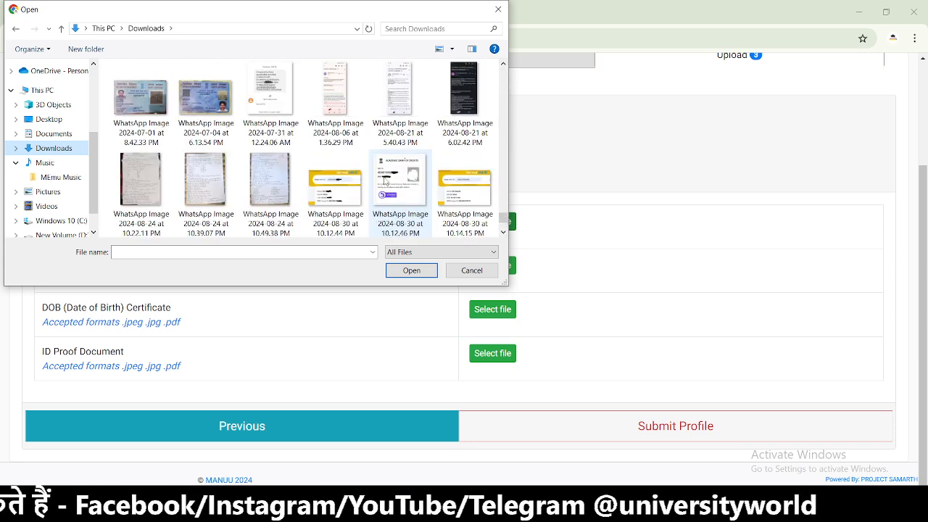
{"action": "scroll", "coordinate": [384, 176], "scroll_direction": "up", "scroll_amount": 5}
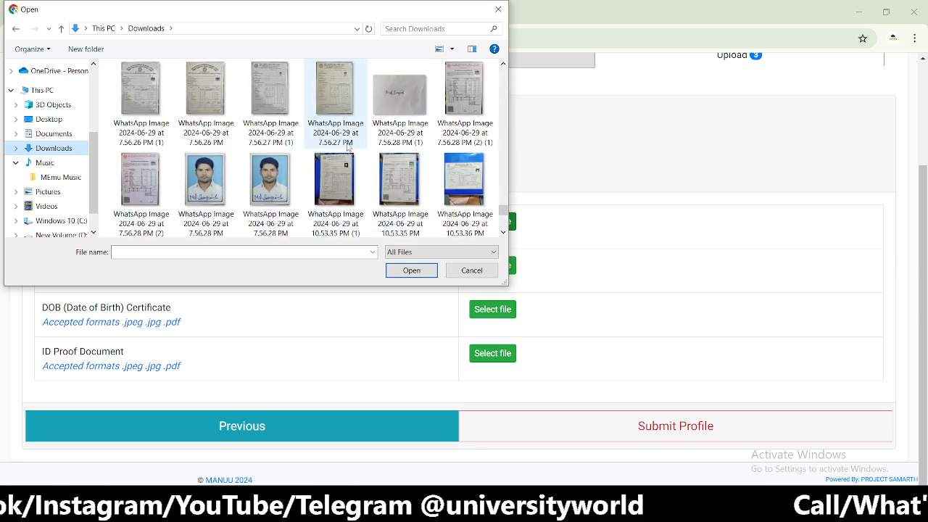
{"action": "scroll", "coordinate": [378, 161], "scroll_direction": "up", "scroll_amount": 2}
{"action": "scroll", "coordinate": [377, 162], "scroll_direction": "up", "scroll_amount": 5}
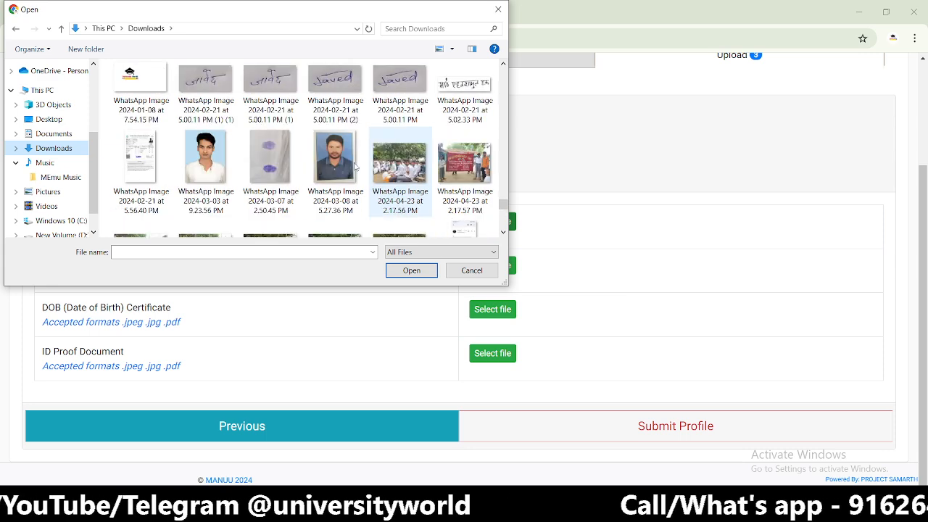
{"action": "left_click", "coordinate": [206, 160]}
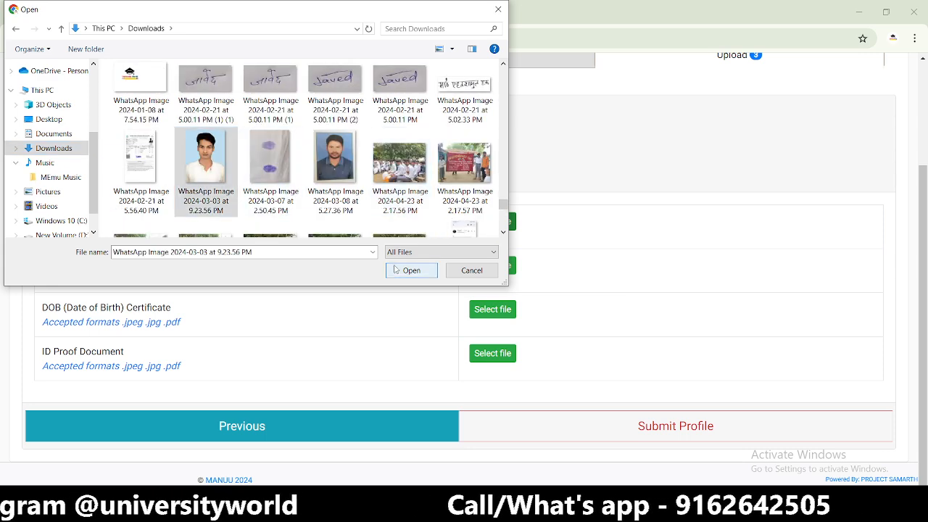
{"action": "left_click", "coordinate": [411, 270]}
{"action": "left_click", "coordinate": [589, 226]}
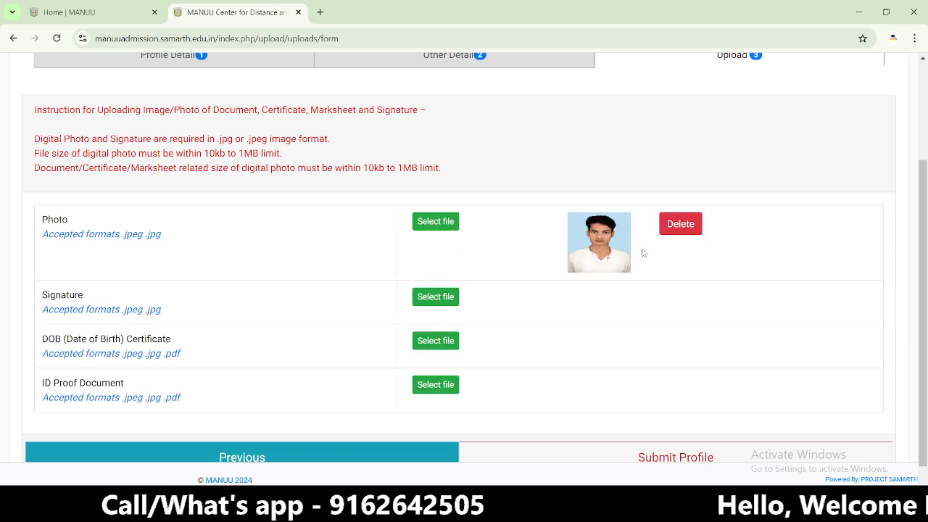
- Choose a first signature image from Downloads for the Signature slot
{"action": "left_click", "coordinate": [416, 298]}
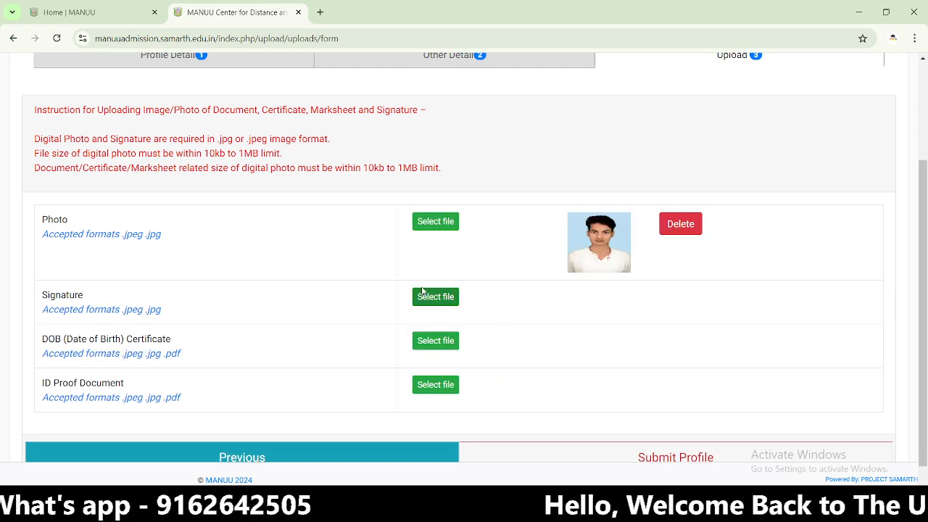
{"action": "scroll", "coordinate": [402, 184], "scroll_direction": "down", "scroll_amount": 10}
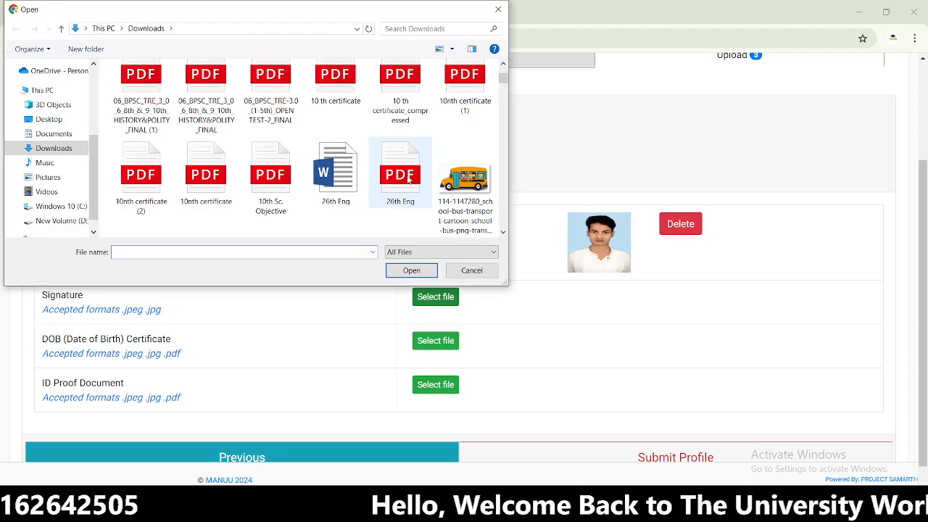
{"action": "left_click_drag", "start_coordinate": [501, 93], "coordinate": [501, 154]}
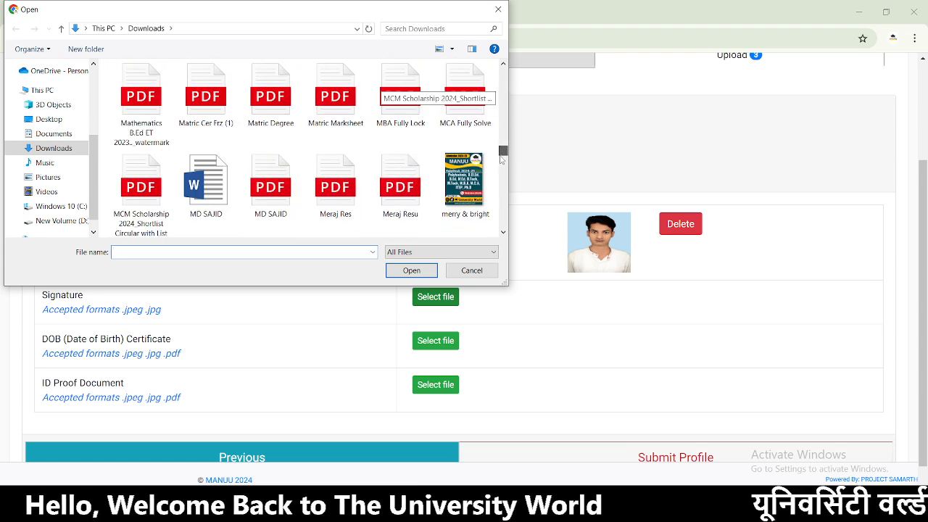
{"action": "scroll", "coordinate": [435, 152], "scroll_direction": "down", "scroll_amount": 6}
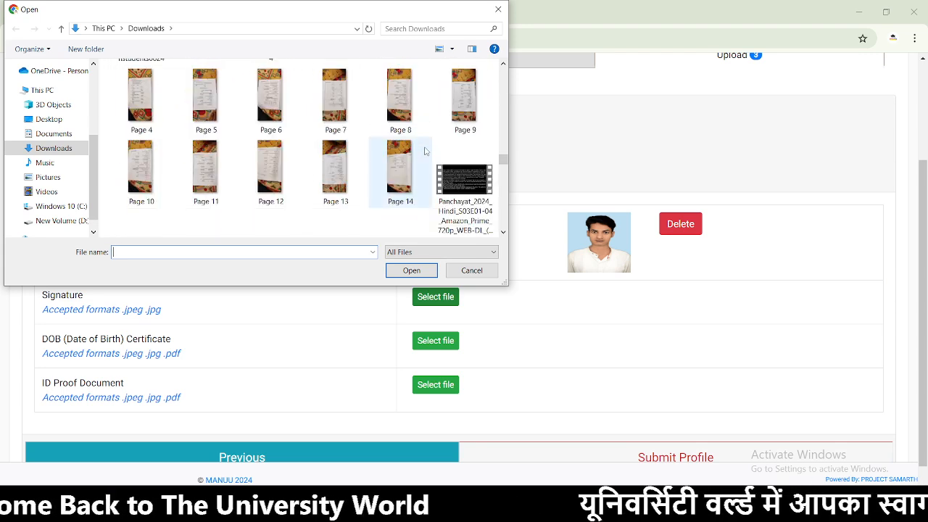
{"action": "scroll", "coordinate": [425, 151], "scroll_direction": "down", "scroll_amount": 2}
{"action": "scroll", "coordinate": [424, 152], "scroll_direction": "down", "scroll_amount": 12}
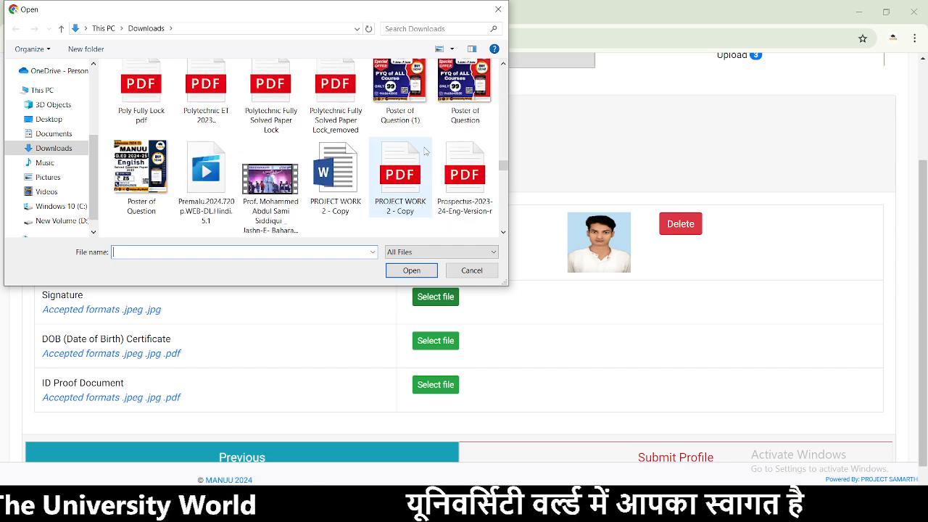
{"action": "scroll", "coordinate": [419, 152], "scroll_direction": "down", "scroll_amount": 2}
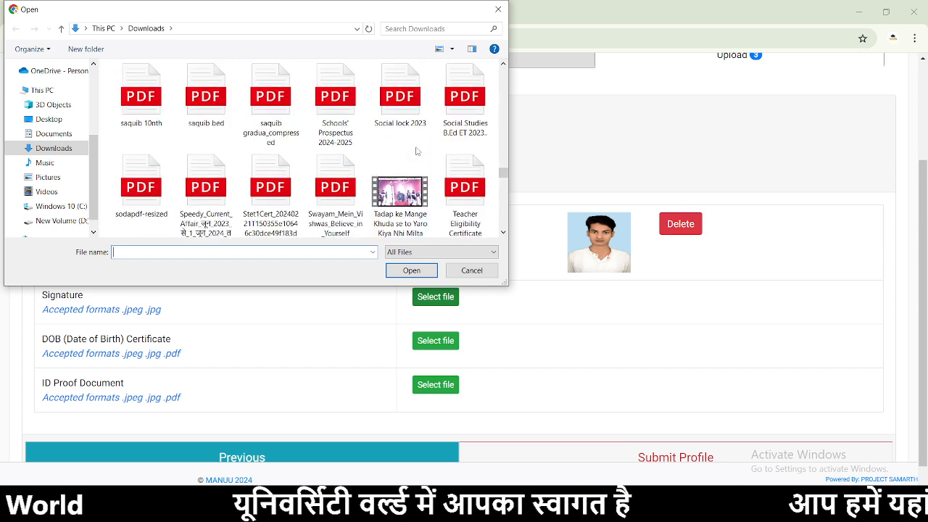
{"action": "scroll", "coordinate": [417, 151], "scroll_direction": "up", "scroll_amount": 3}
{"action": "scroll", "coordinate": [406, 152], "scroll_direction": "down", "scroll_amount": 6}
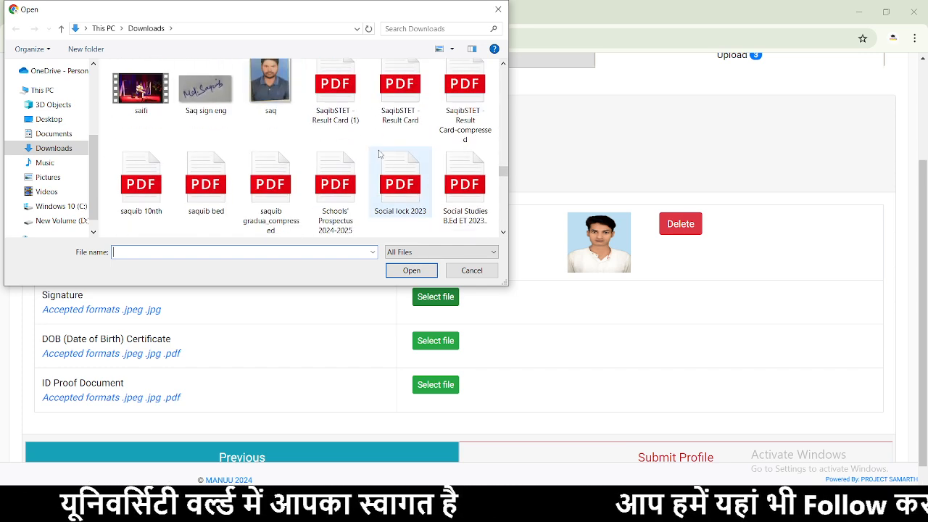
{"action": "scroll", "coordinate": [379, 154], "scroll_direction": "down", "scroll_amount": 9}
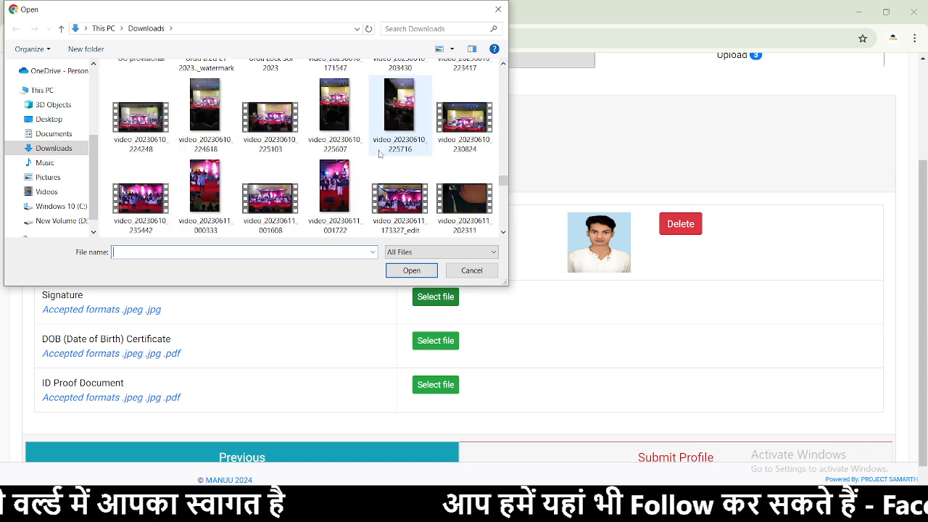
{"action": "scroll", "coordinate": [379, 154], "scroll_direction": "down", "scroll_amount": 5}
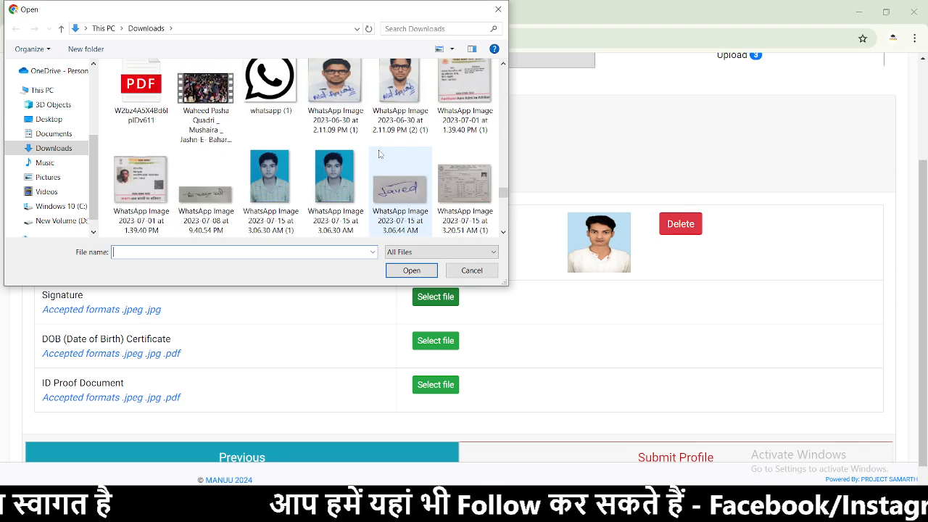
{"action": "left_click", "coordinate": [390, 183]}
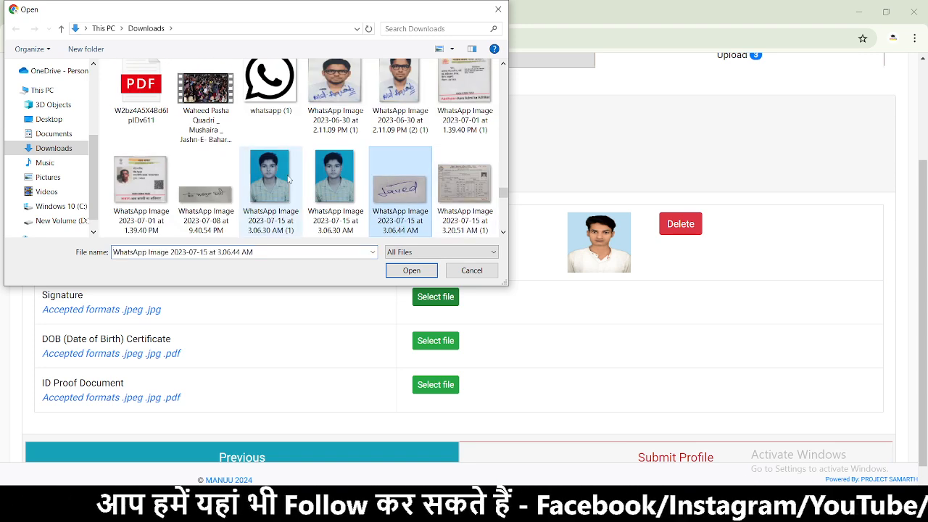
{"action": "left_click", "coordinate": [412, 271]}
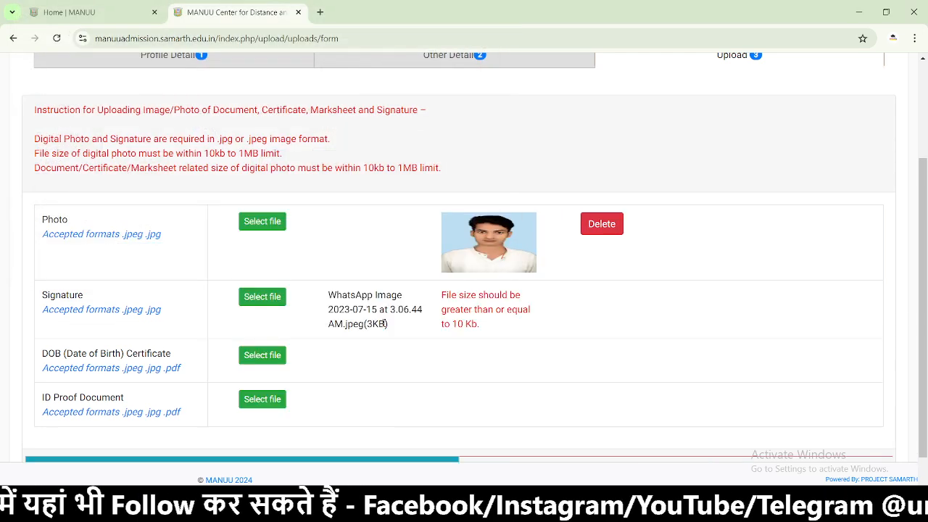
- Replace it with a different signature image file
{"action": "left_click", "coordinate": [264, 294]}
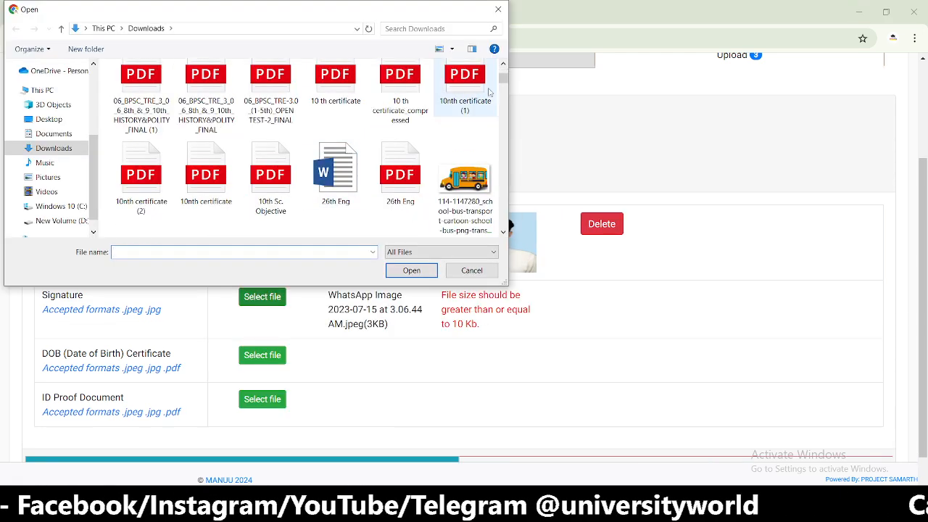
{"action": "scroll", "coordinate": [464, 131], "scroll_direction": "down", "scroll_amount": 10}
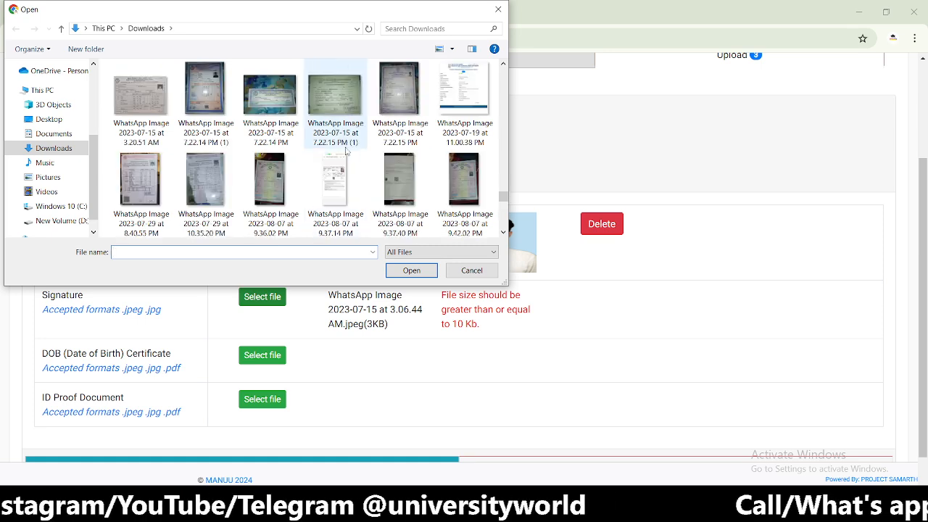
{"action": "scroll", "coordinate": [346, 150], "scroll_direction": "up", "scroll_amount": 1}
{"action": "left_click", "coordinate": [206, 101]}
{"action": "left_click", "coordinate": [411, 270]}
- Pick the English signature image and upload it as the 10 KB signature
{"action": "left_click", "coordinate": [262, 298]}
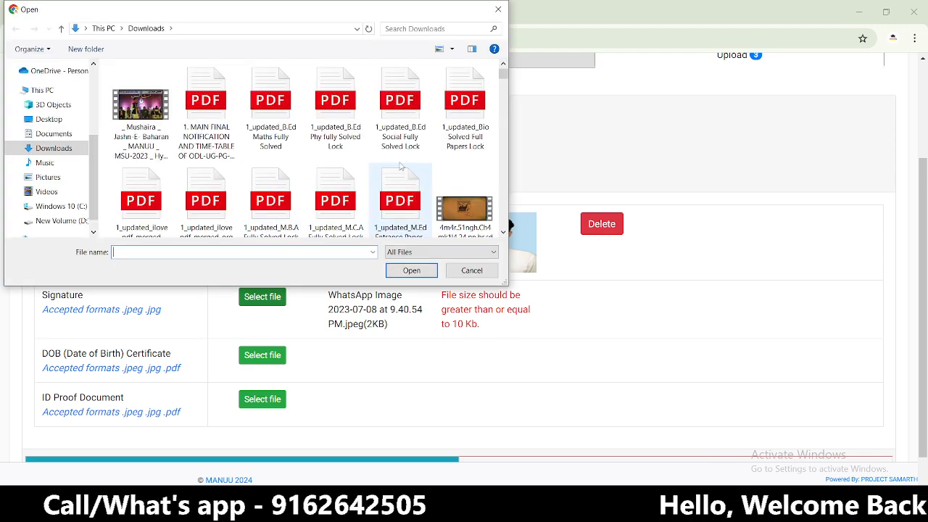
{"action": "scroll", "coordinate": [385, 174], "scroll_direction": "down", "scroll_amount": 5}
{"action": "left_click_drag", "start_coordinate": [503, 76], "coordinate": [505, 168]}
{"action": "scroll", "coordinate": [406, 172], "scroll_direction": "down", "scroll_amount": 3}
{"action": "scroll", "coordinate": [321, 171], "scroll_direction": "down", "scroll_amount": 2}
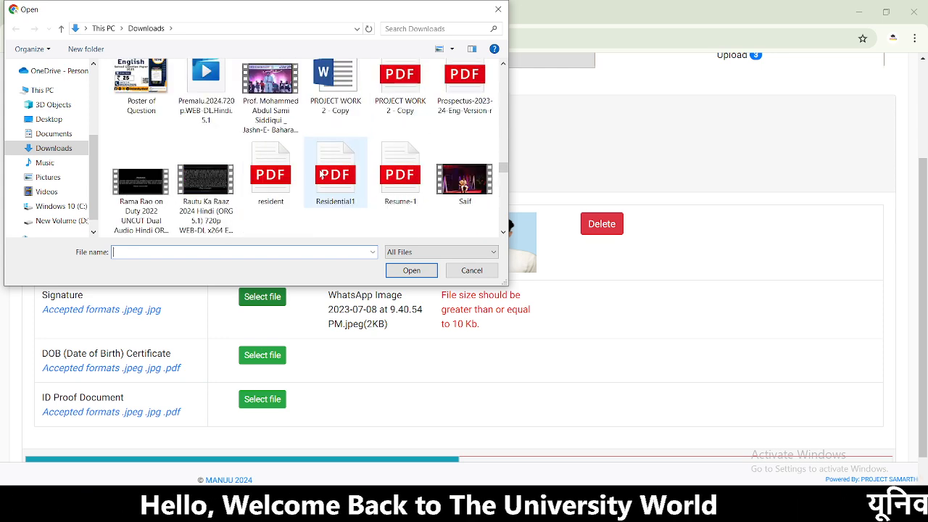
{"action": "scroll", "coordinate": [321, 177], "scroll_direction": "down", "scroll_amount": 1}
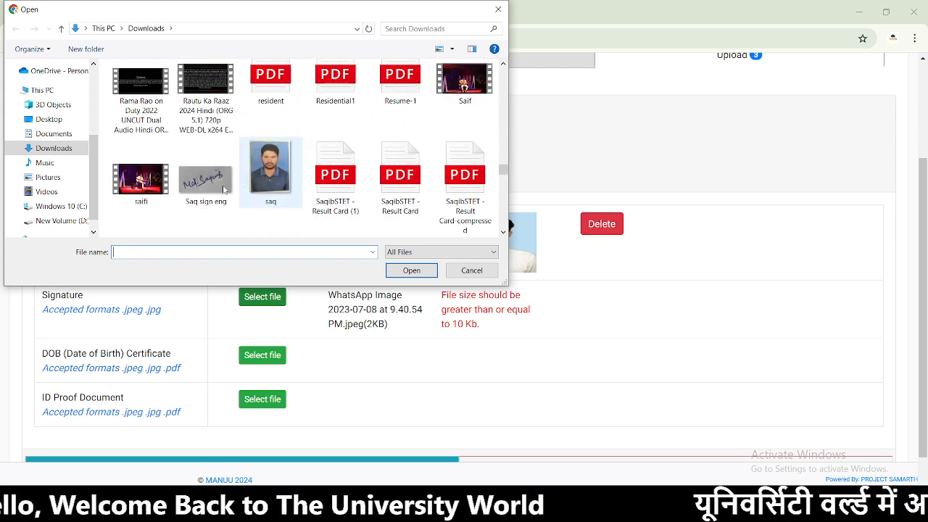
{"action": "left_click", "coordinate": [200, 197]}
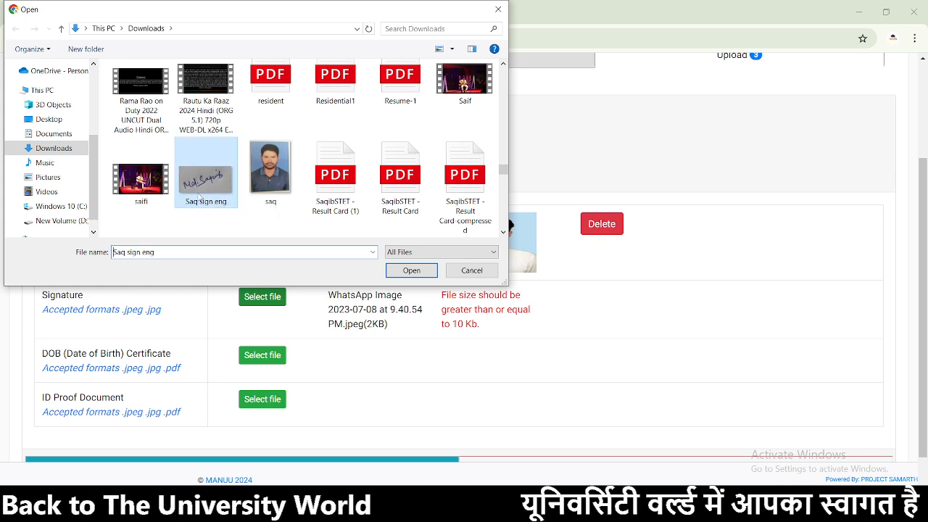
{"action": "left_click", "coordinate": [410, 270]}
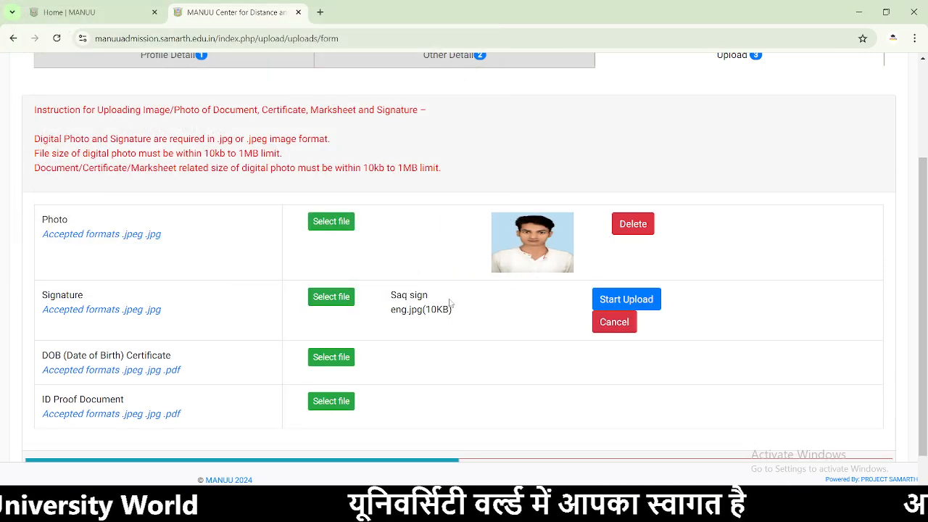
{"action": "left_click", "coordinate": [638, 298]}
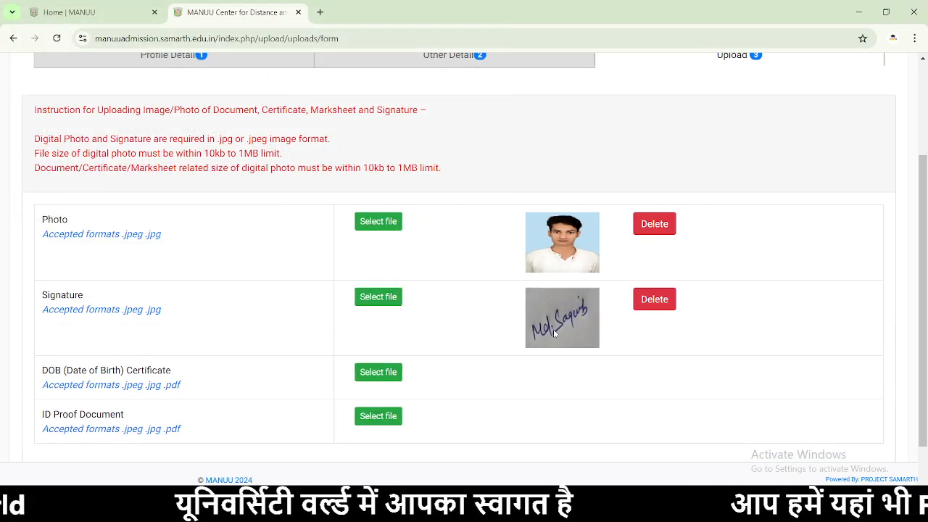
- Choose the 179 KB WhatsApp certificate image and upload it to the DOB Certificate row
{"action": "scroll", "coordinate": [417, 319], "scroll_direction": "down", "scroll_amount": 2}
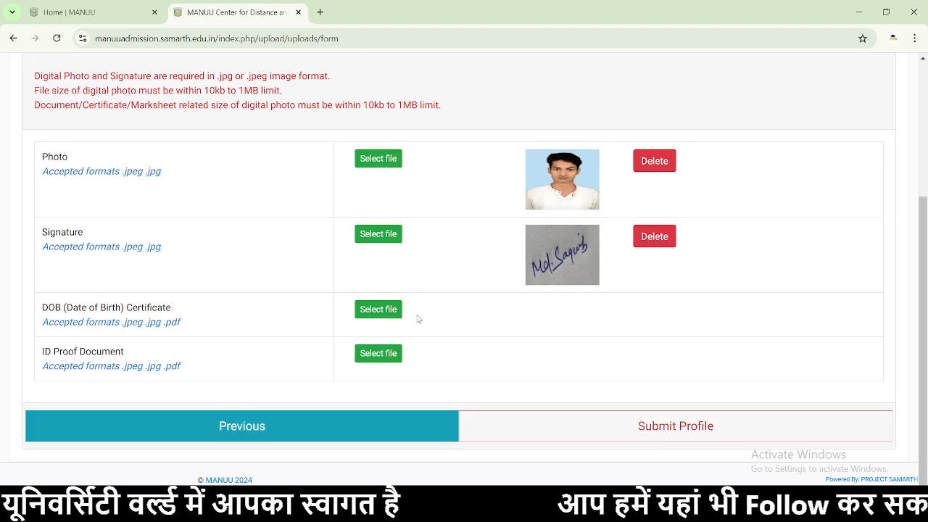
{"action": "left_click", "coordinate": [365, 313]}
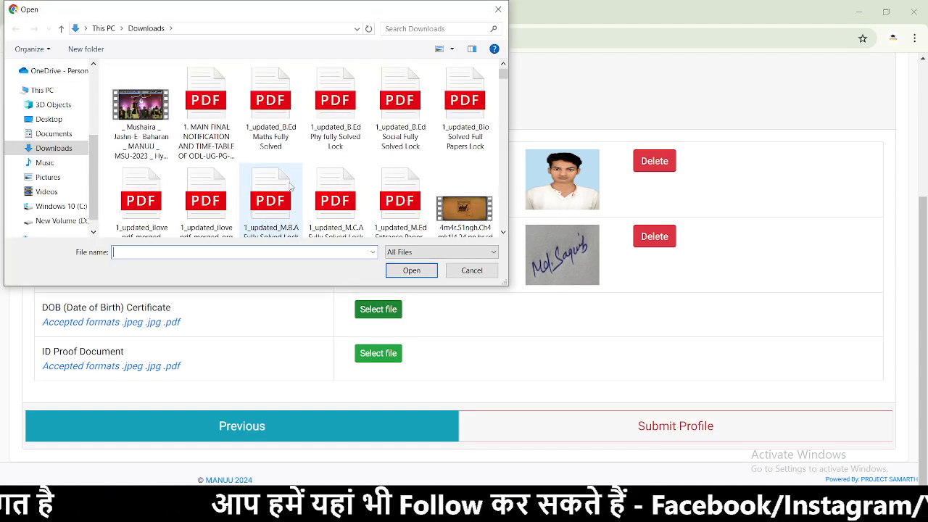
{"action": "scroll", "coordinate": [326, 182], "scroll_direction": "down", "scroll_amount": 3}
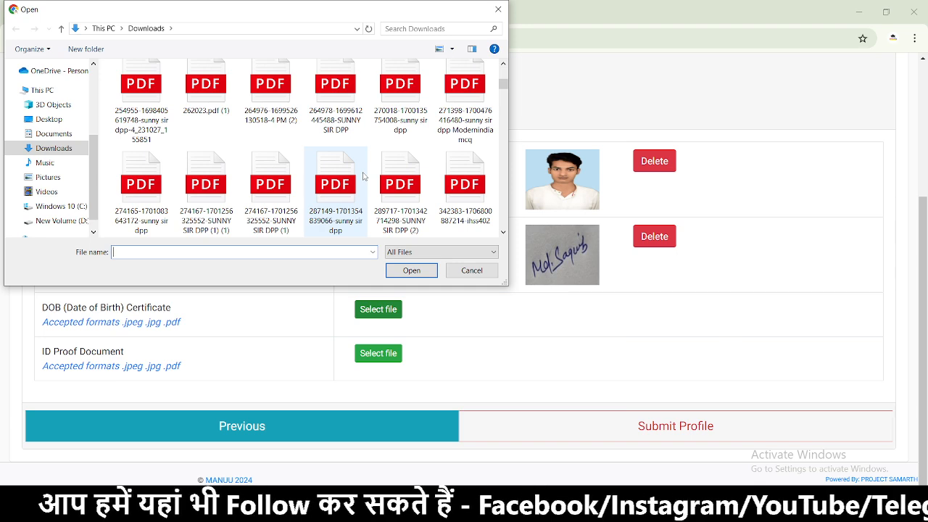
{"action": "scroll", "coordinate": [363, 176], "scroll_direction": "down", "scroll_amount": 3}
{"action": "left_click_drag", "start_coordinate": [503, 90], "coordinate": [503, 165]}
{"action": "scroll", "coordinate": [376, 173], "scroll_direction": "down", "scroll_amount": 2}
{"action": "scroll", "coordinate": [375, 173], "scroll_direction": "down", "scroll_amount": 10}
{"action": "scroll", "coordinate": [375, 173], "scroll_direction": "down", "scroll_amount": 5}
{"action": "scroll", "coordinate": [375, 173], "scroll_direction": "down", "scroll_amount": 5}
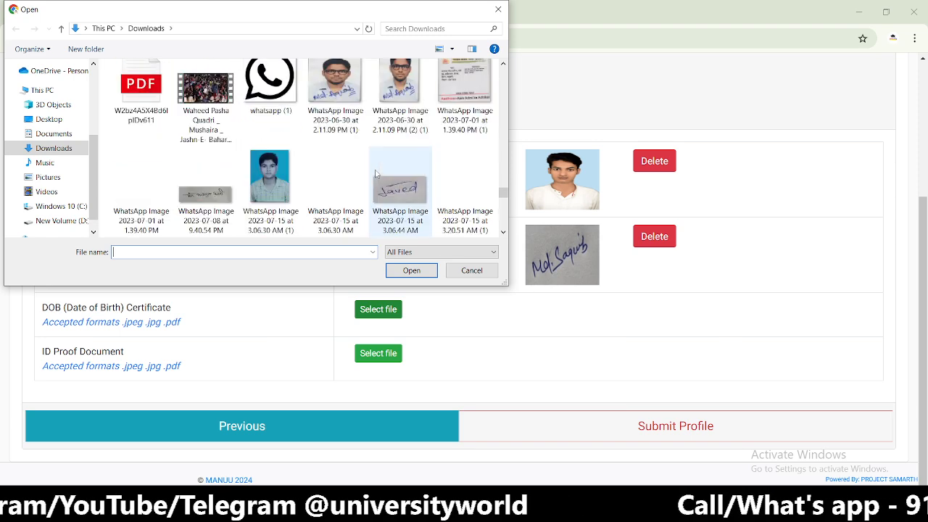
{"action": "left_click", "coordinate": [464, 98]}
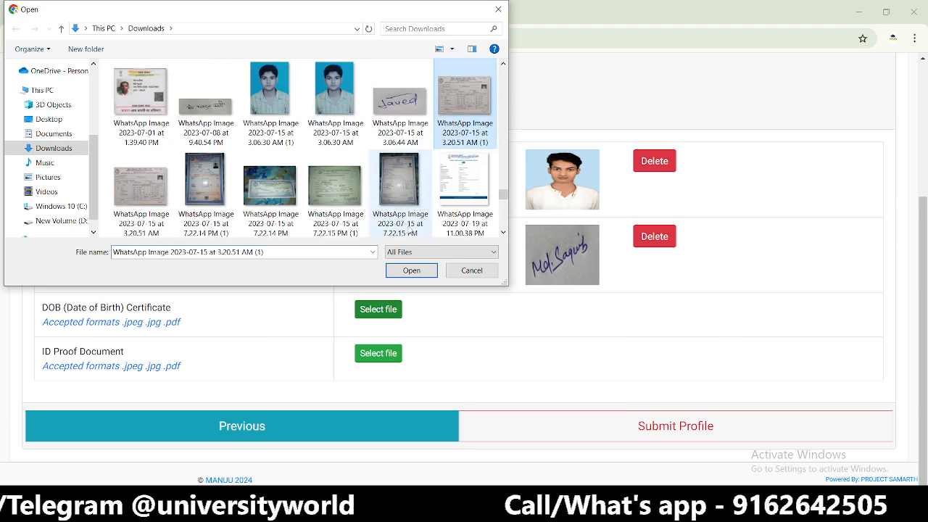
{"action": "left_click", "coordinate": [403, 270]}
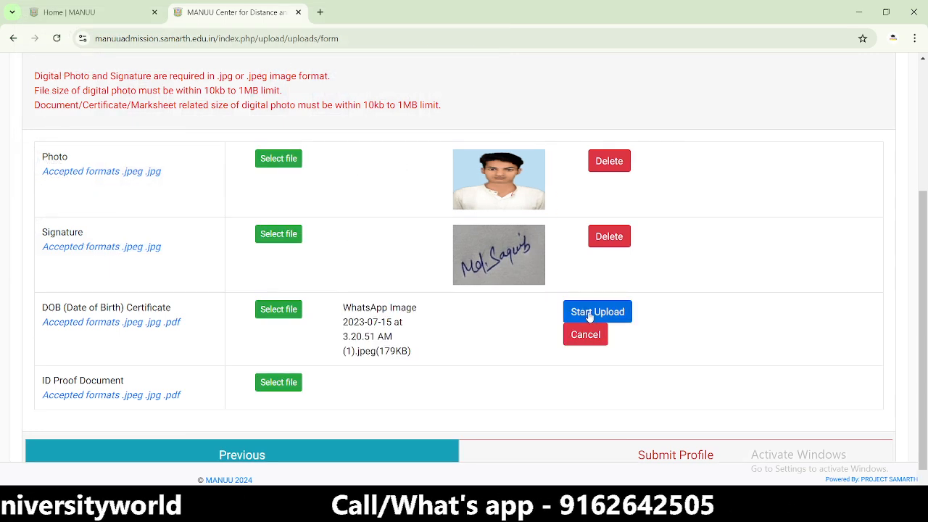
{"action": "left_click", "coordinate": [586, 313]}
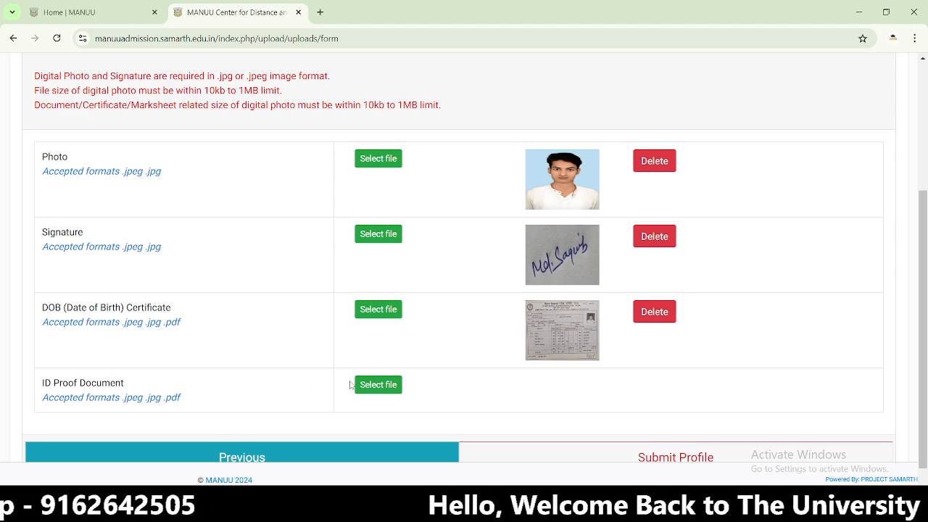
- Browse Downloads for the ID proof file, first selecting the 2024-03-07 image
{"action": "left_click", "coordinate": [378, 384]}
{"action": "scroll", "coordinate": [380, 156], "scroll_direction": "down", "scroll_amount": 3}
{"action": "left_click_drag", "start_coordinate": [504, 79], "coordinate": [502, 242]}
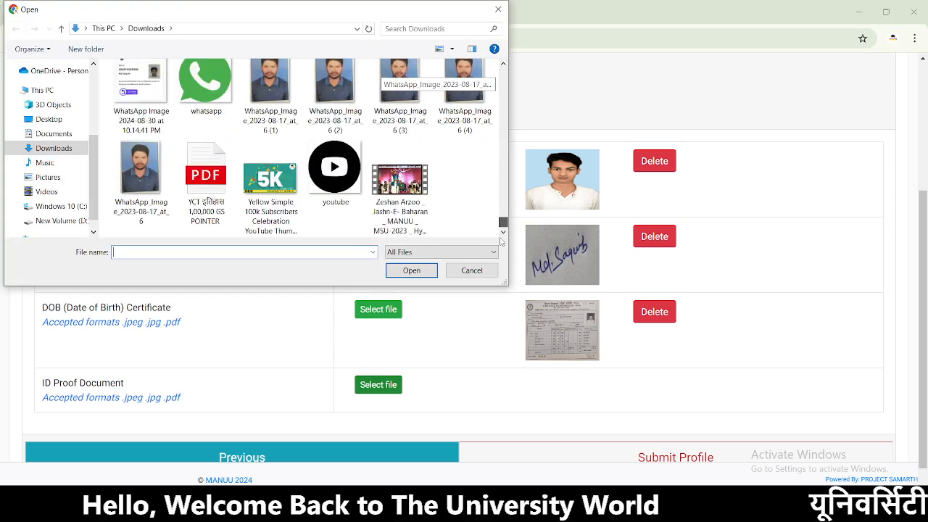
{"action": "scroll", "coordinate": [393, 208], "scroll_direction": "up", "scroll_amount": 3}
{"action": "scroll", "coordinate": [394, 208], "scroll_direction": "up", "scroll_amount": 8}
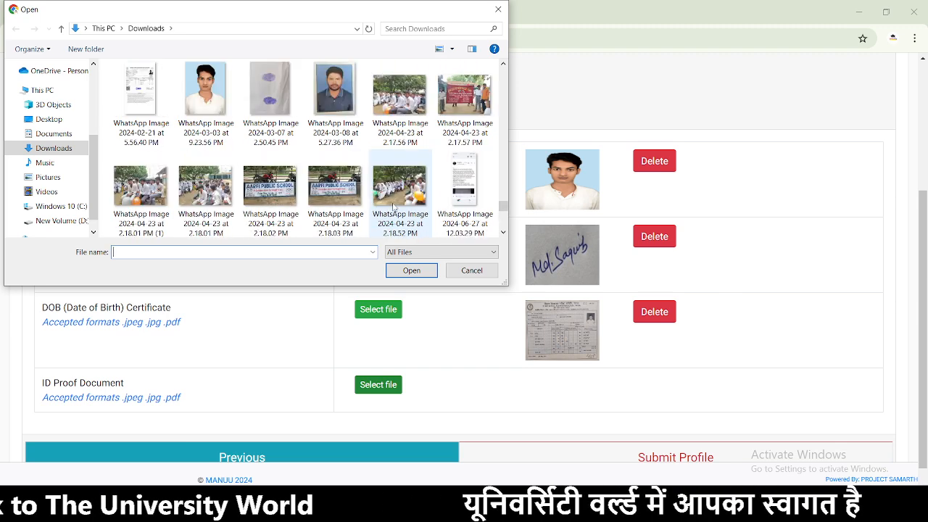
{"action": "scroll", "coordinate": [394, 208], "scroll_direction": "up", "scroll_amount": 1}
{"action": "scroll", "coordinate": [394, 208], "scroll_direction": "up", "scroll_amount": 6}
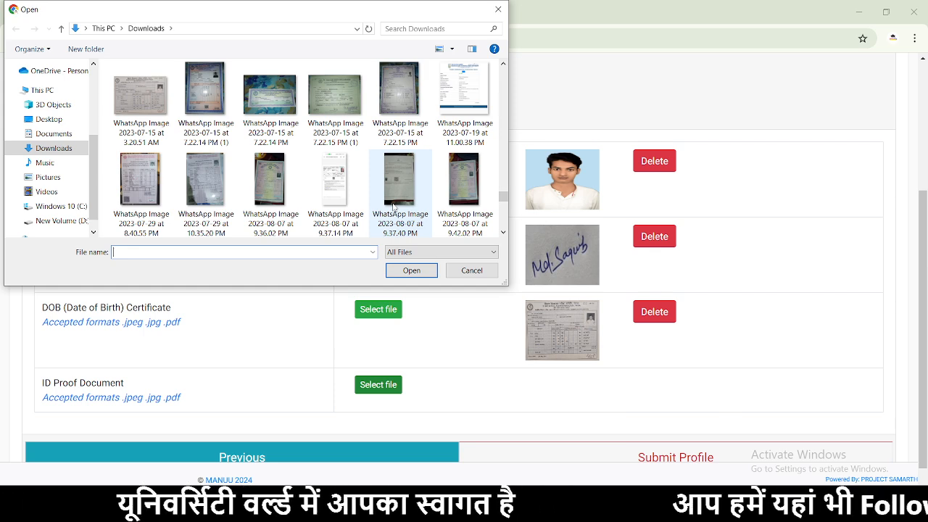
{"action": "scroll", "coordinate": [393, 208], "scroll_direction": "up", "scroll_amount": 1}
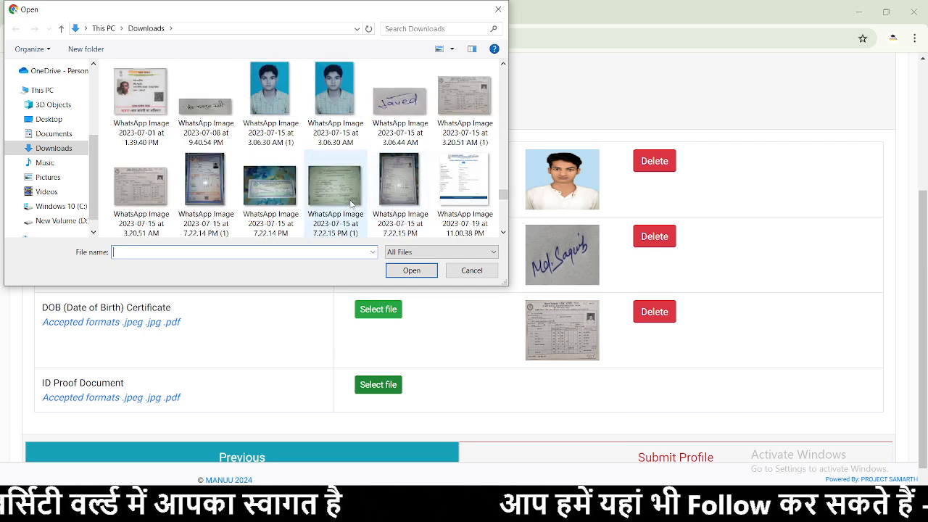
{"action": "scroll", "coordinate": [338, 206], "scroll_direction": "up", "scroll_amount": 1}
{"action": "scroll", "coordinate": [311, 206], "scroll_direction": "up", "scroll_amount": 1}
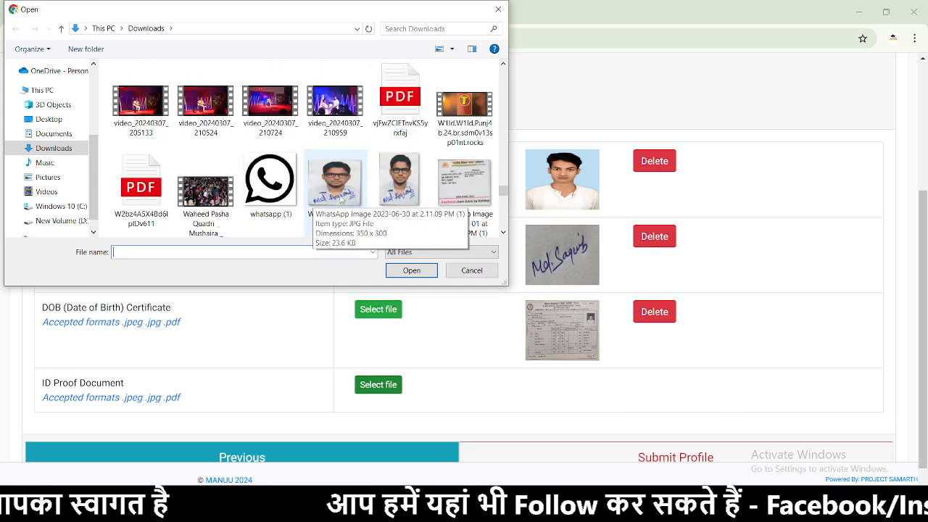
{"action": "scroll", "coordinate": [338, 204], "scroll_direction": "up", "scroll_amount": 1}
{"action": "scroll", "coordinate": [339, 197], "scroll_direction": "up", "scroll_amount": 4}
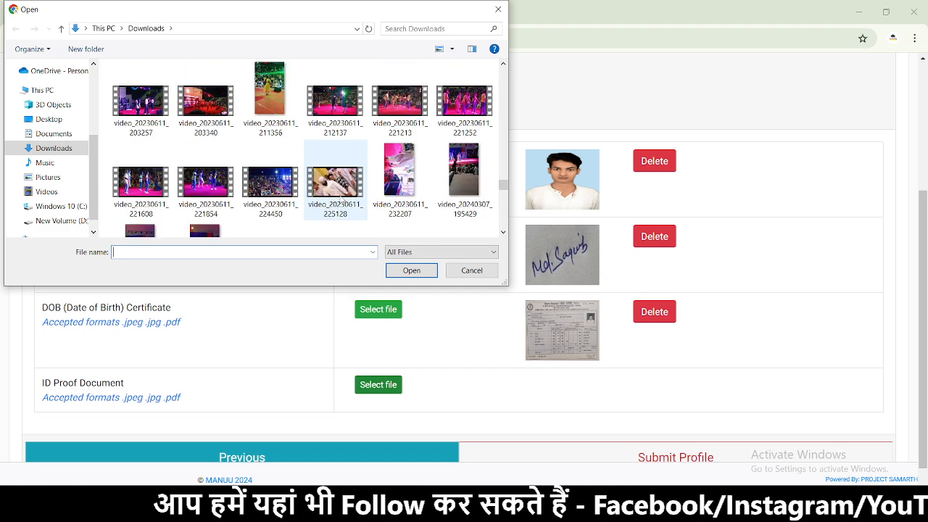
{"action": "scroll", "coordinate": [340, 200], "scroll_direction": "up", "scroll_amount": 4}
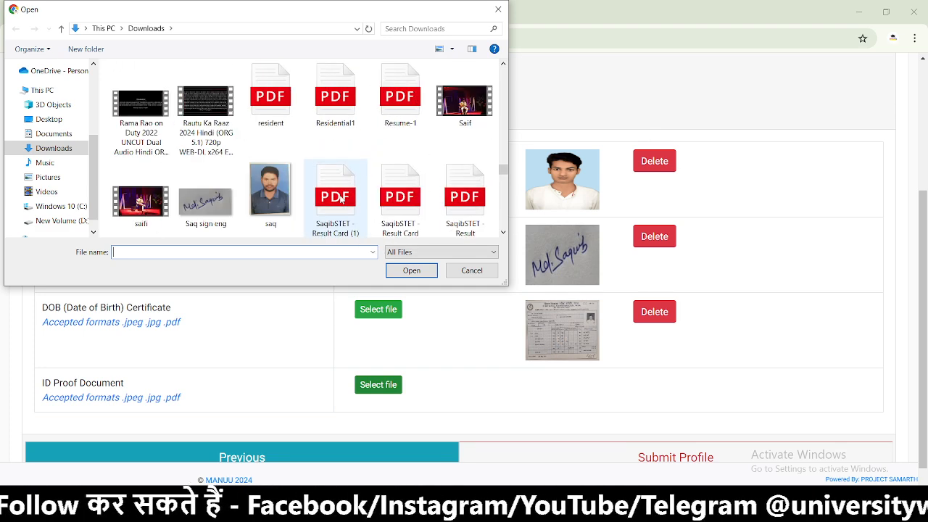
{"action": "scroll", "coordinate": [340, 200], "scroll_direction": "up", "scroll_amount": 3}
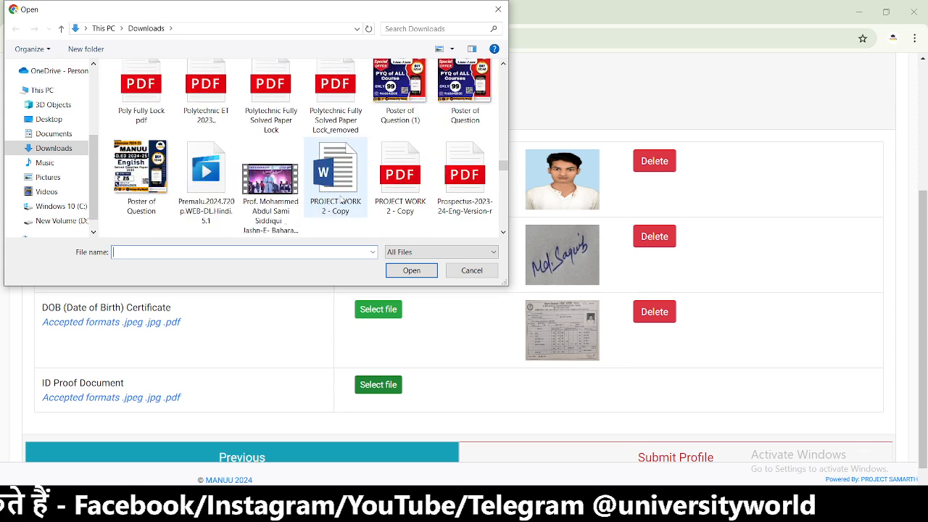
{"action": "scroll", "coordinate": [341, 199], "scroll_direction": "down", "scroll_amount": 12}
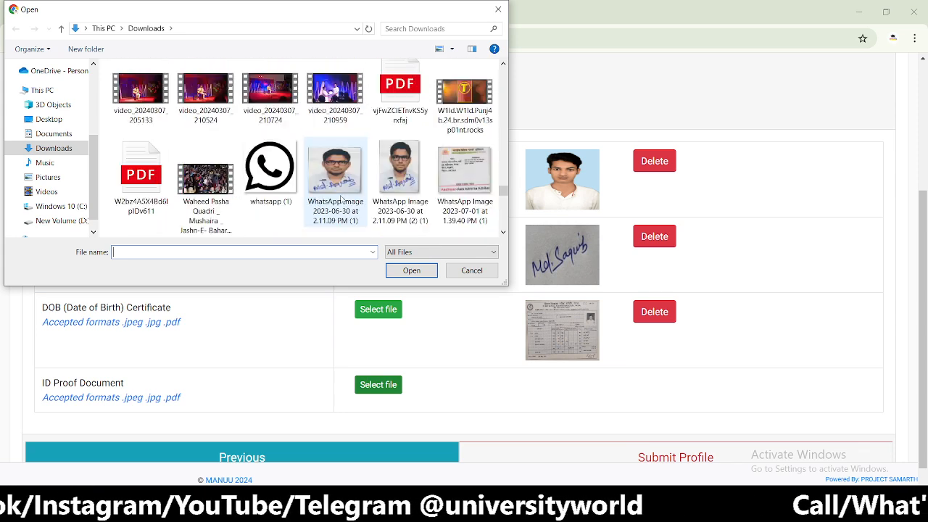
{"action": "scroll", "coordinate": [341, 199], "scroll_direction": "down", "scroll_amount": 2}
{"action": "scroll", "coordinate": [341, 199], "scroll_direction": "down", "scroll_amount": 6}
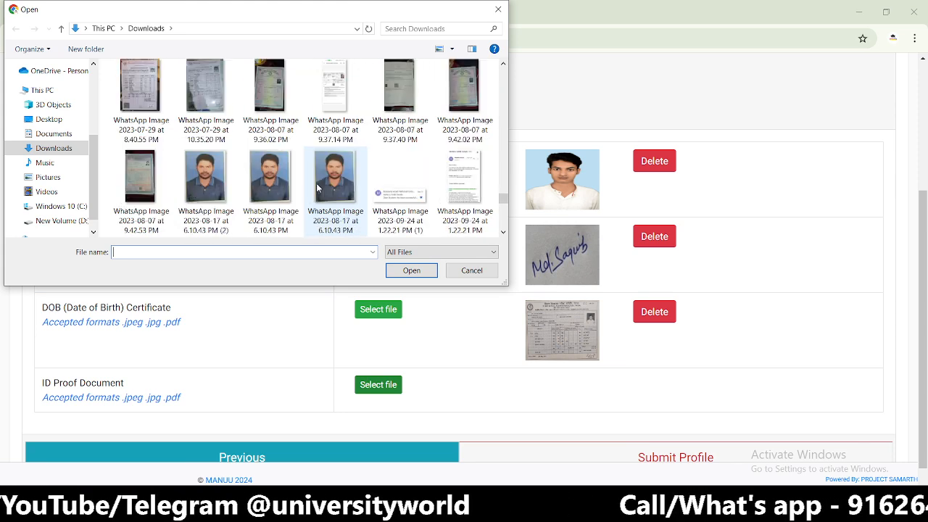
{"action": "scroll", "coordinate": [375, 185], "scroll_direction": "down", "scroll_amount": 3}
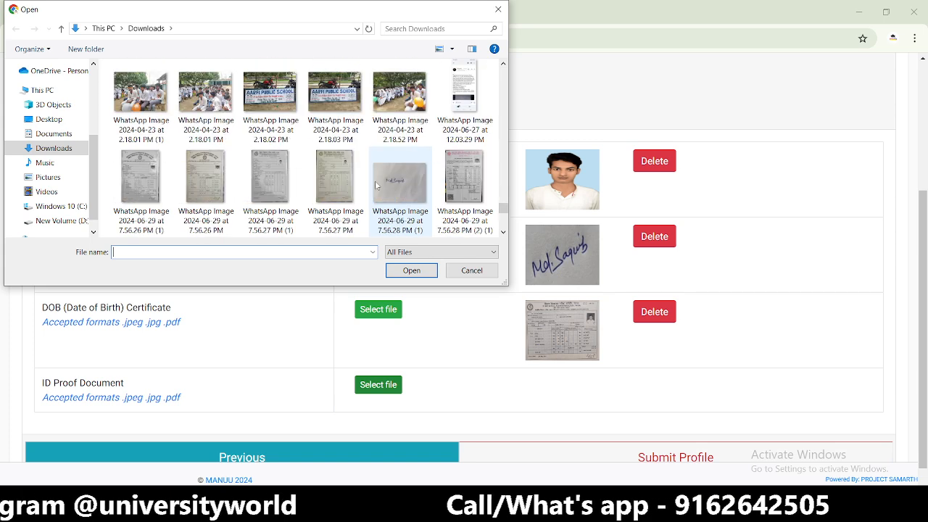
{"action": "scroll", "coordinate": [375, 185], "scroll_direction": "up", "scroll_amount": 1}
{"action": "scroll", "coordinate": [341, 182], "scroll_direction": "up", "scroll_amount": 2}
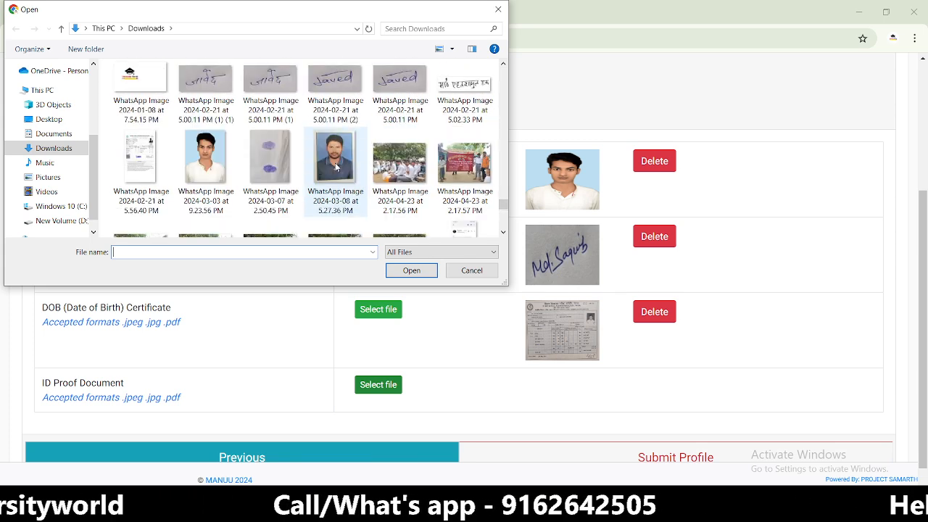
{"action": "left_click", "coordinate": [282, 181]}
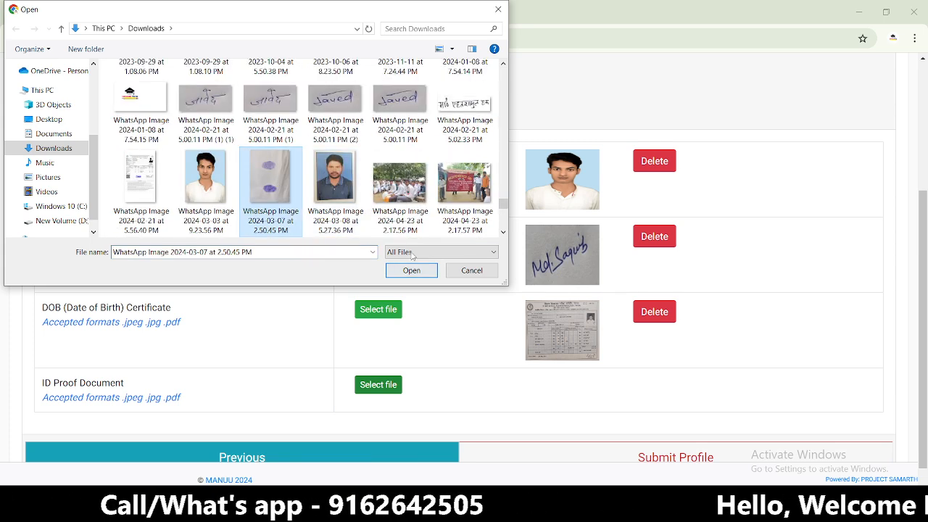
- Select WhatsApp Image 2023-07-15 at 7.22.15 PM (1) as the ID proof instead
{"action": "scroll", "coordinate": [417, 203], "scroll_direction": "down", "scroll_amount": 5}
{"action": "scroll", "coordinate": [417, 203], "scroll_direction": "down", "scroll_amount": 3}
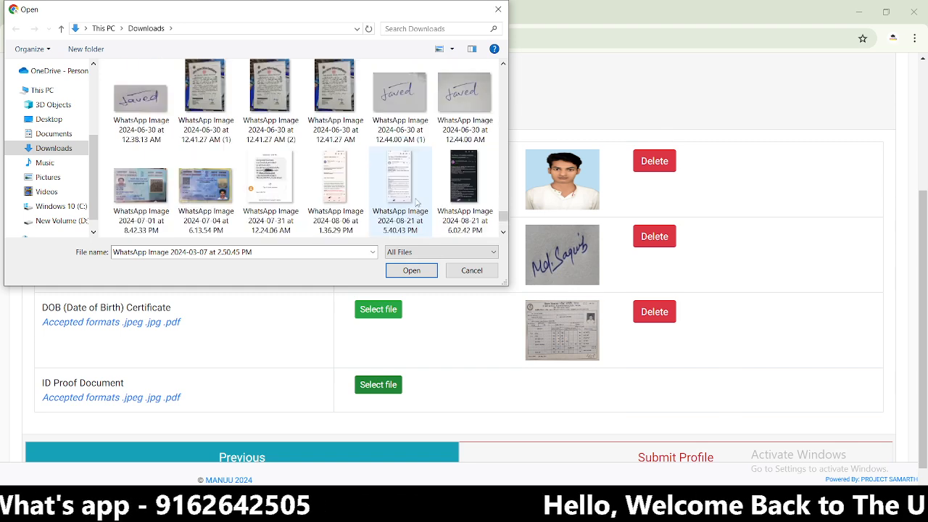
{"action": "scroll", "coordinate": [387, 202], "scroll_direction": "down", "scroll_amount": 5}
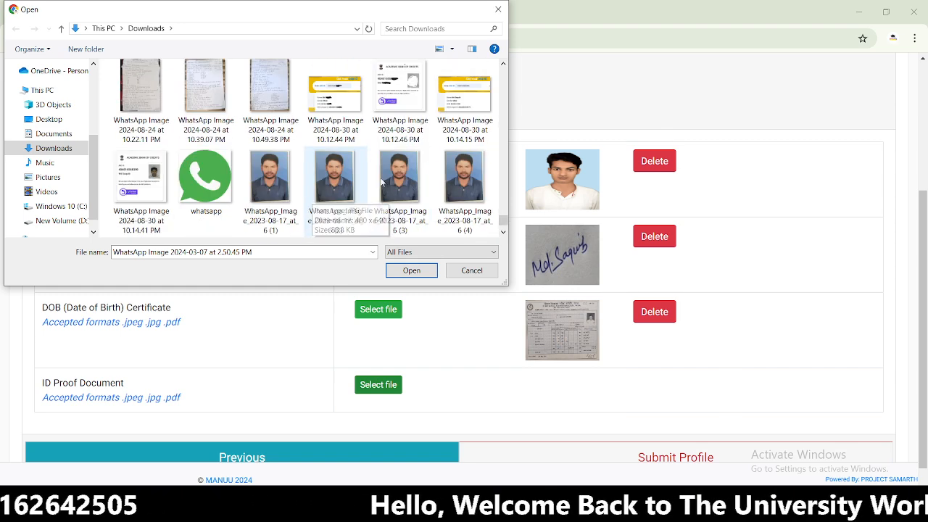
{"action": "scroll", "coordinate": [414, 181], "scroll_direction": "up", "scroll_amount": 5}
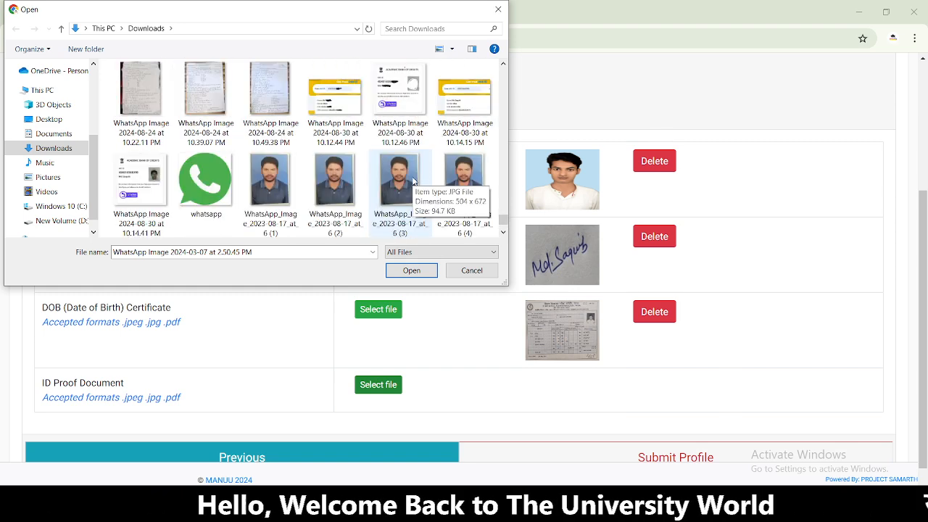
{"action": "scroll", "coordinate": [415, 182], "scroll_direction": "up", "scroll_amount": 1}
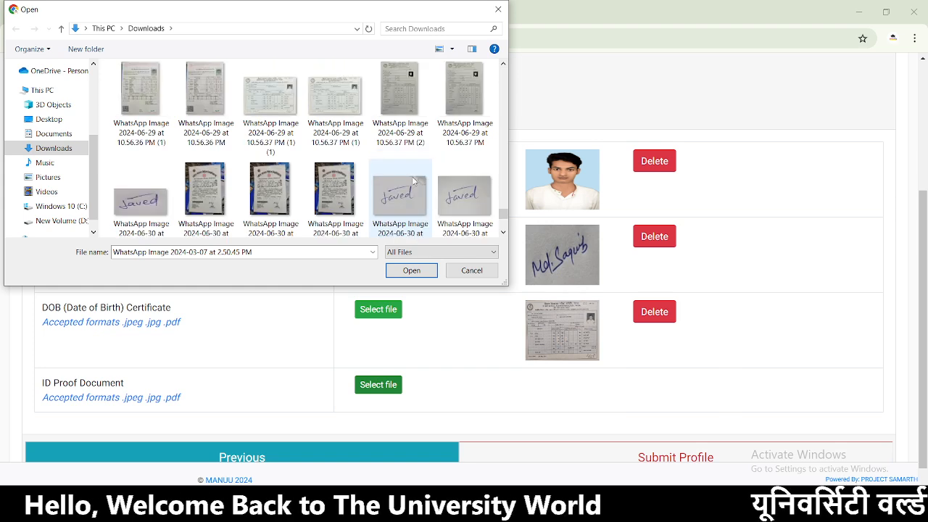
{"action": "scroll", "coordinate": [415, 181], "scroll_direction": "up", "scroll_amount": 4}
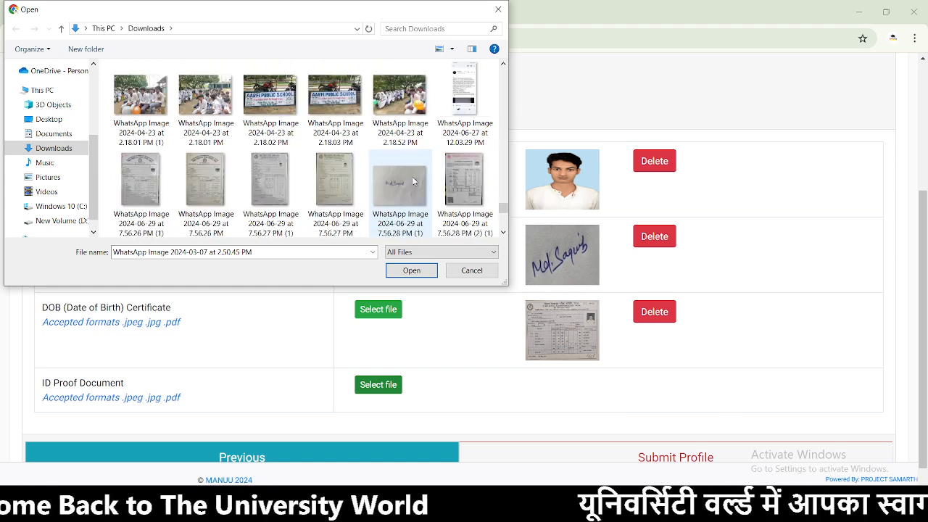
{"action": "scroll", "coordinate": [415, 182], "scroll_direction": "up", "scroll_amount": 1}
{"action": "scroll", "coordinate": [414, 180], "scroll_direction": "up", "scroll_amount": 1}
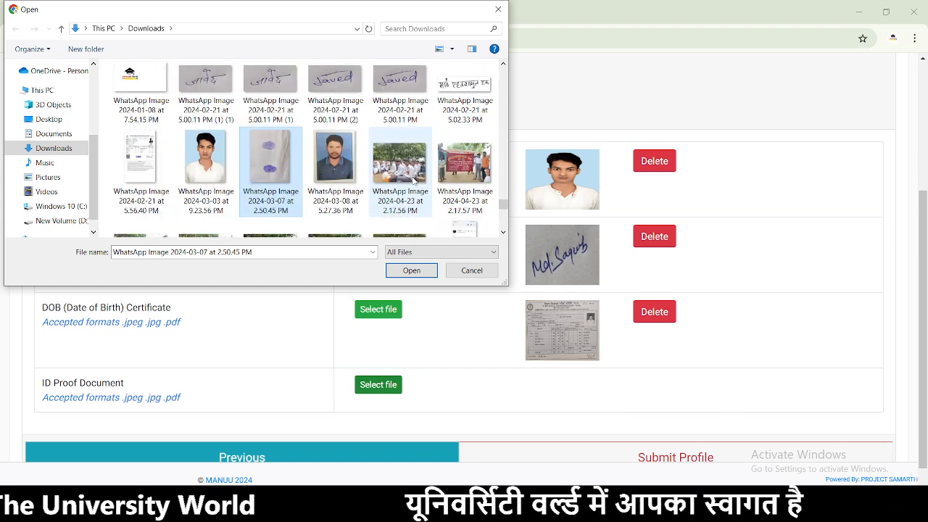
{"action": "scroll", "coordinate": [415, 180], "scroll_direction": "up", "scroll_amount": 1}
{"action": "scroll", "coordinate": [415, 181], "scroll_direction": "up", "scroll_amount": 1}
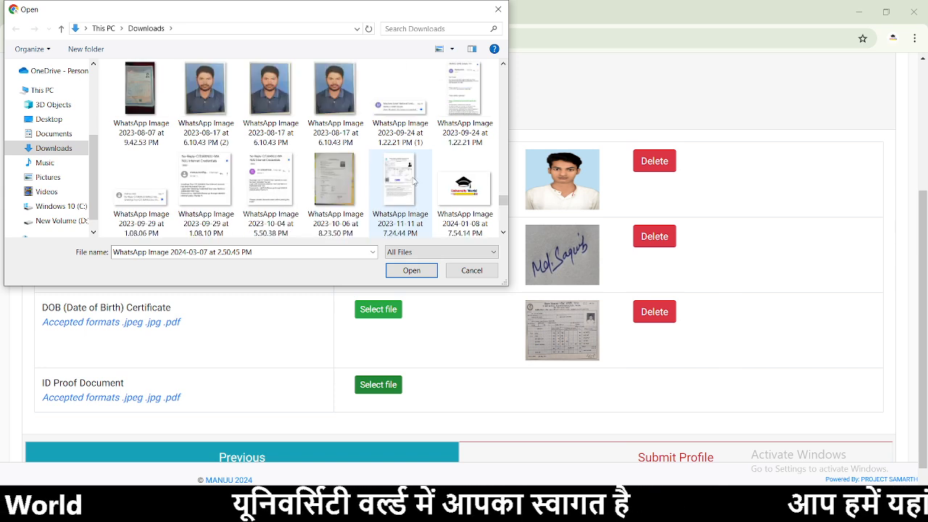
{"action": "scroll", "coordinate": [415, 181], "scroll_direction": "up", "scroll_amount": 1}
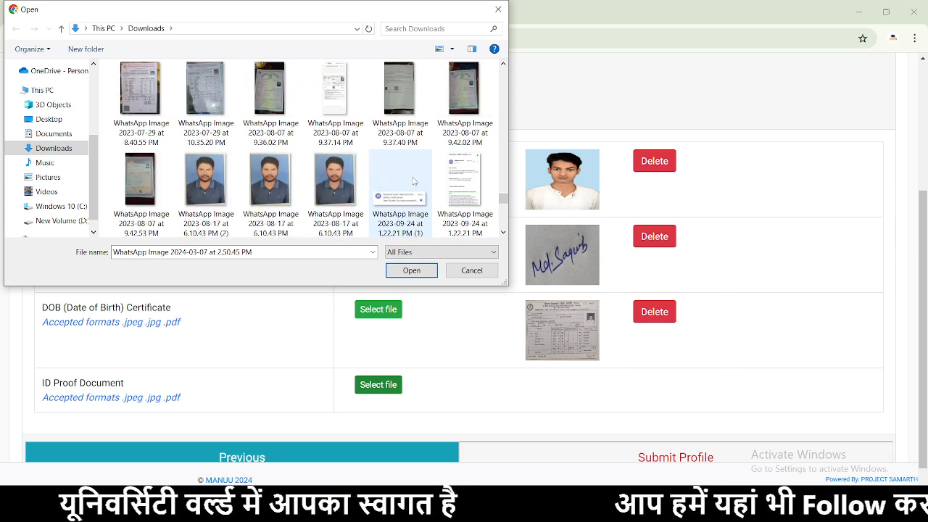
{"action": "scroll", "coordinate": [414, 181], "scroll_direction": "up", "scroll_amount": 1}
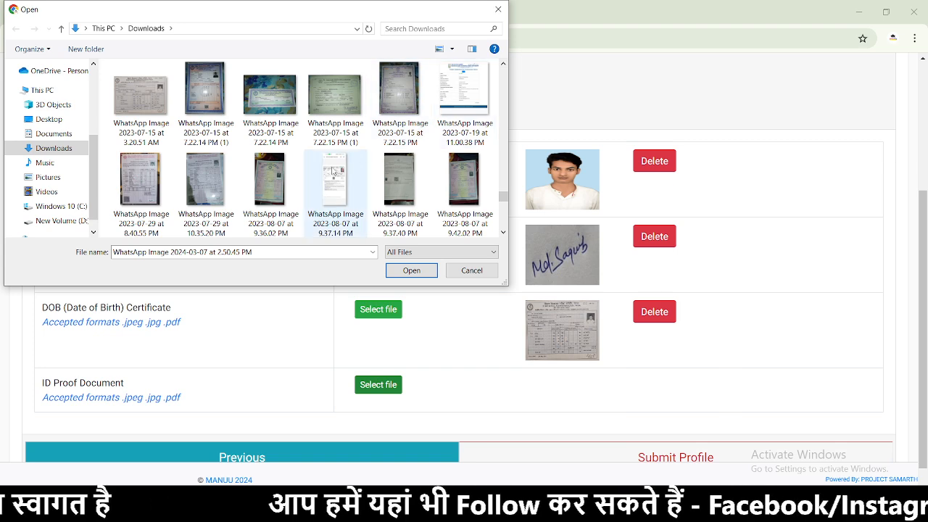
{"action": "left_click", "coordinate": [334, 101]}
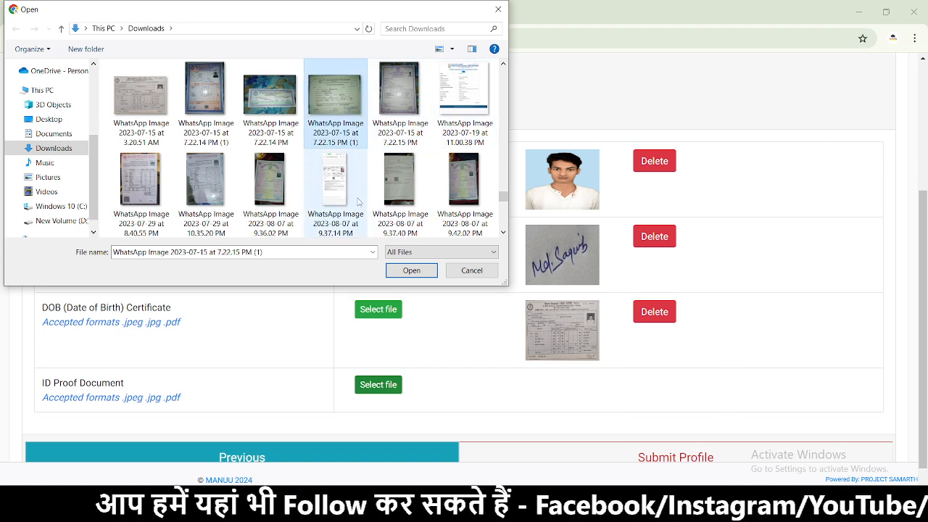
- Upload the ID proof image, then delete both the ID proof and the applicant photo
{"action": "left_click", "coordinate": [410, 270]}
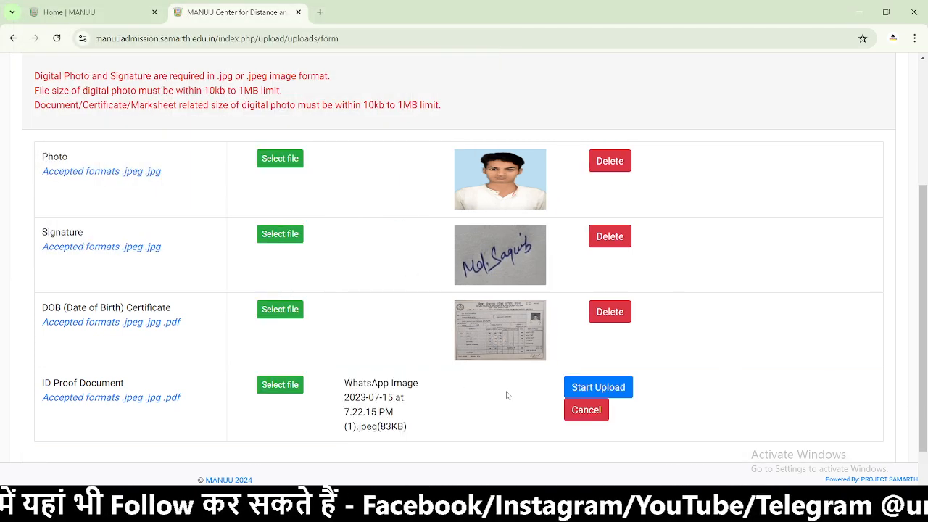
{"action": "left_click", "coordinate": [592, 390]}
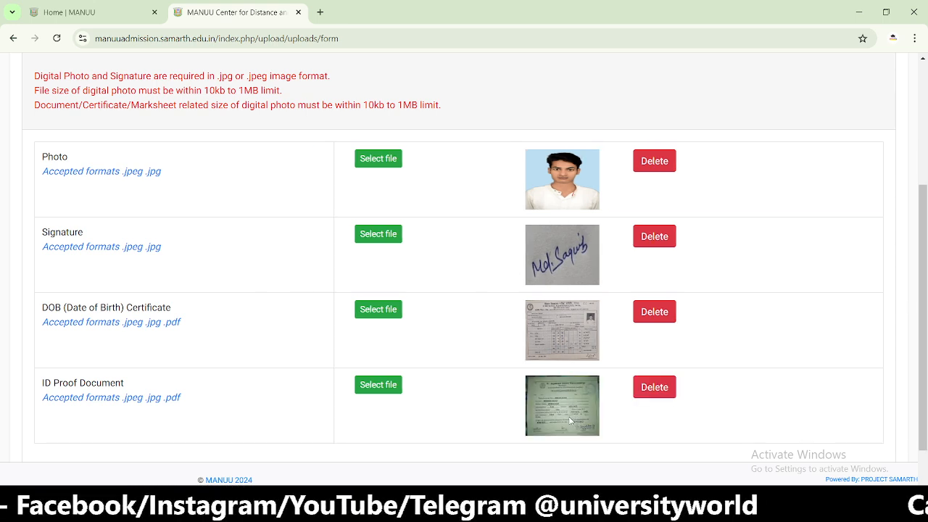
{"action": "left_click", "coordinate": [648, 388]}
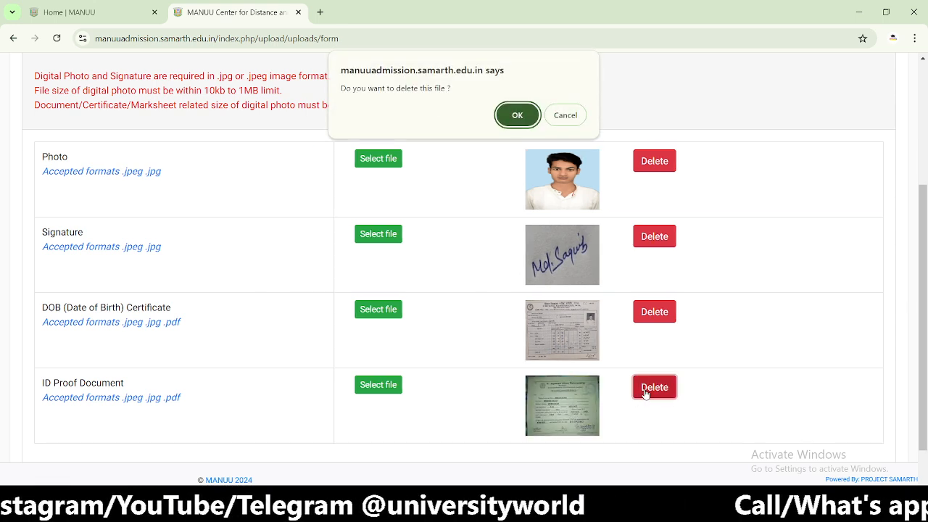
{"action": "left_click", "coordinate": [507, 118]}
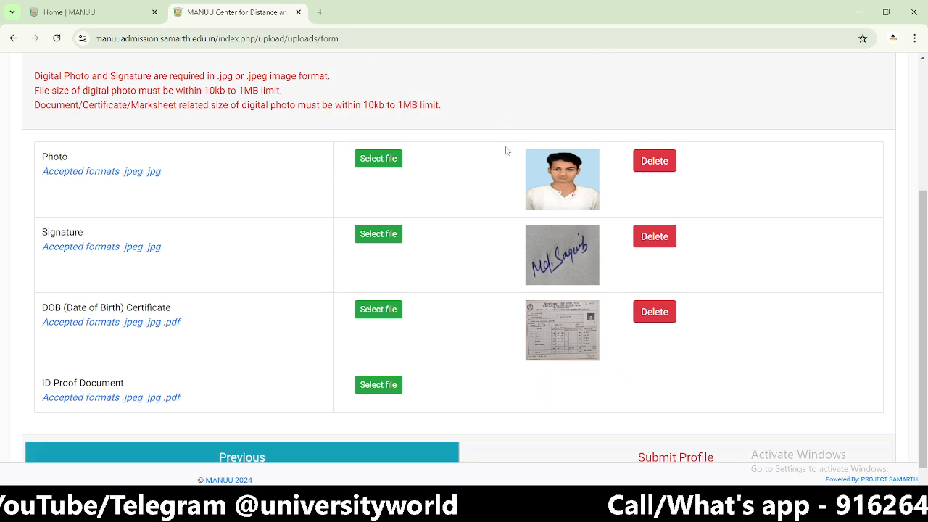
{"action": "left_click", "coordinate": [652, 162]}
{"action": "left_click", "coordinate": [517, 118]}
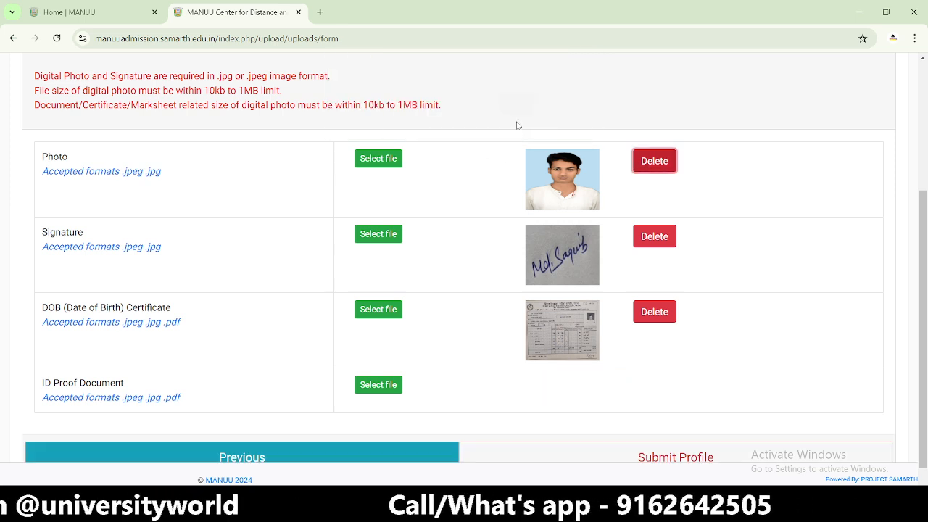
- Upload WhatsApp Image 2023-07-15 at 3.06.30 AM (43 KB) into the empty Photo slot
{"action": "left_click", "coordinate": [373, 158]}
{"action": "scroll", "coordinate": [435, 145], "scroll_direction": "down", "scroll_amount": 15}
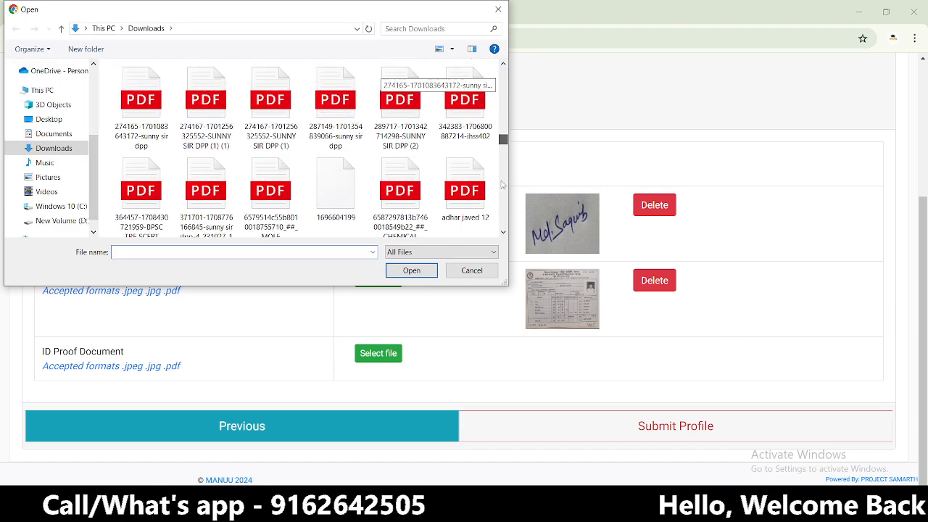
{"action": "scroll", "coordinate": [376, 194], "scroll_direction": "up", "scroll_amount": 5}
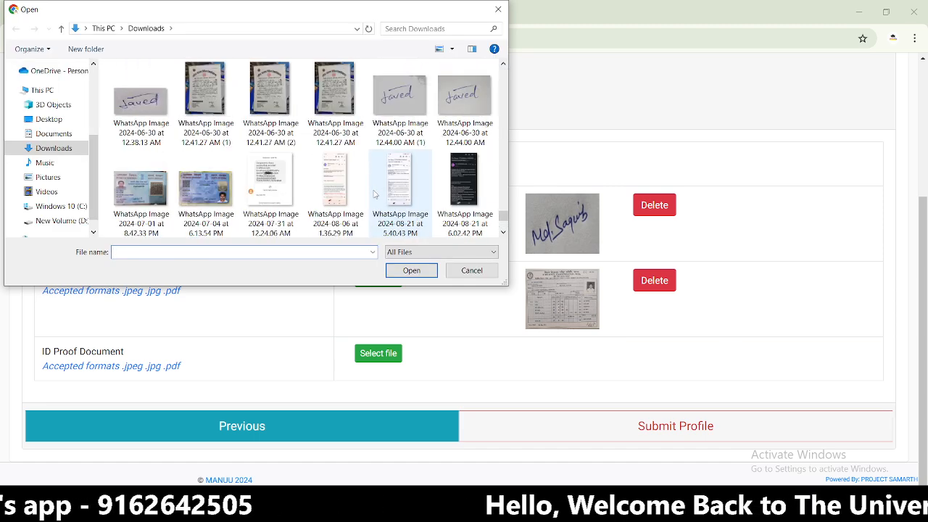
{"action": "scroll", "coordinate": [376, 194], "scroll_direction": "up", "scroll_amount": 1}
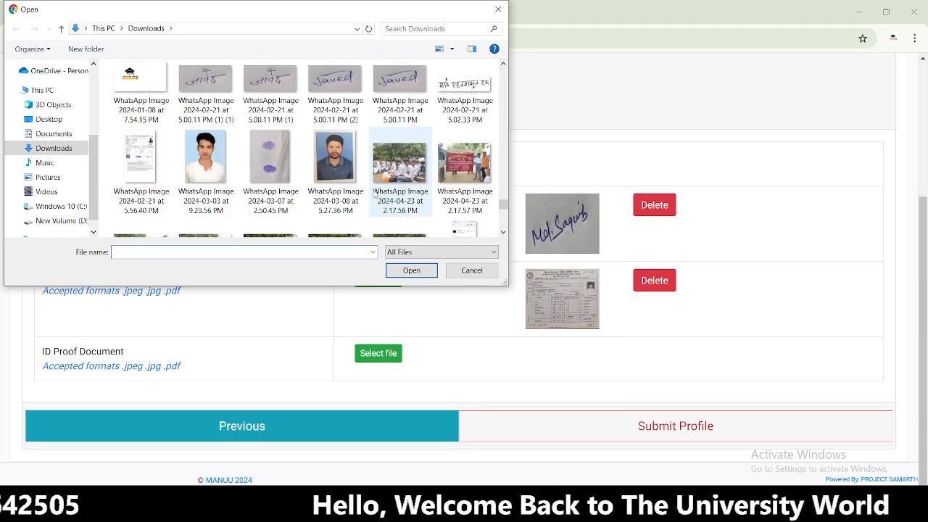
{"action": "scroll", "coordinate": [375, 193], "scroll_direction": "up", "scroll_amount": 2}
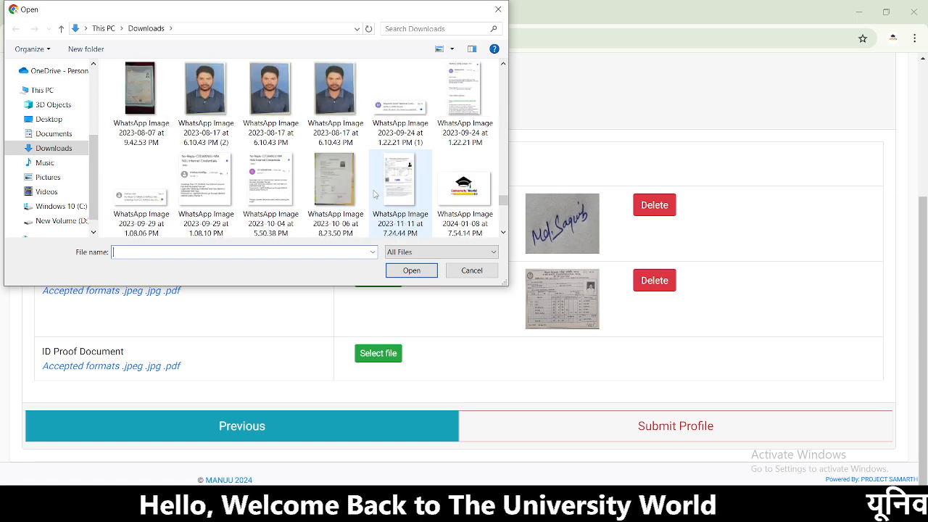
{"action": "scroll", "coordinate": [375, 194], "scroll_direction": "up", "scroll_amount": 4}
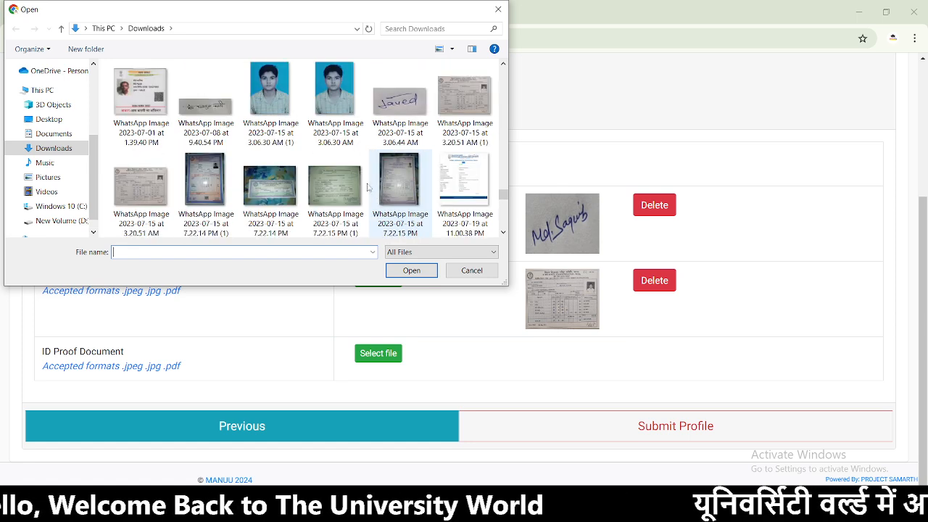
{"action": "left_click", "coordinate": [279, 116]}
{"action": "left_click", "coordinate": [330, 131]}
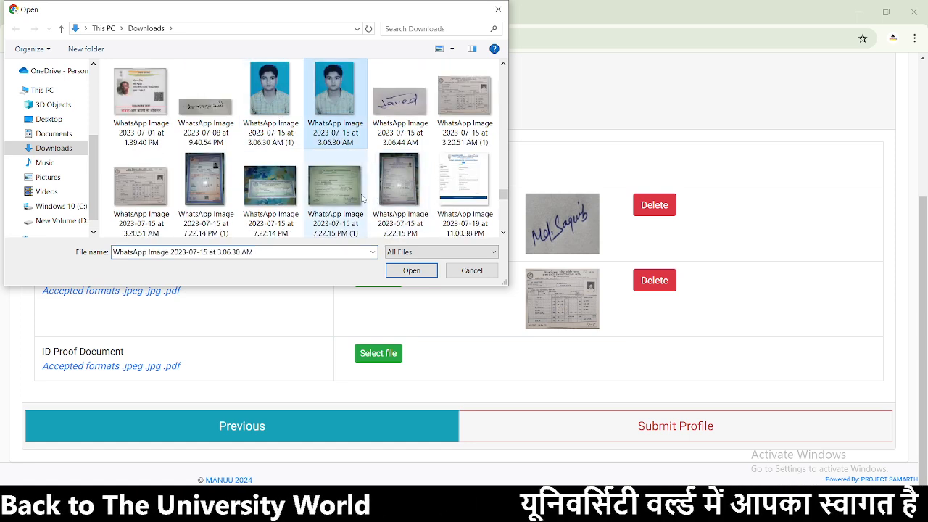
{"action": "left_click", "coordinate": [403, 268]}
{"action": "left_click", "coordinate": [582, 164]}
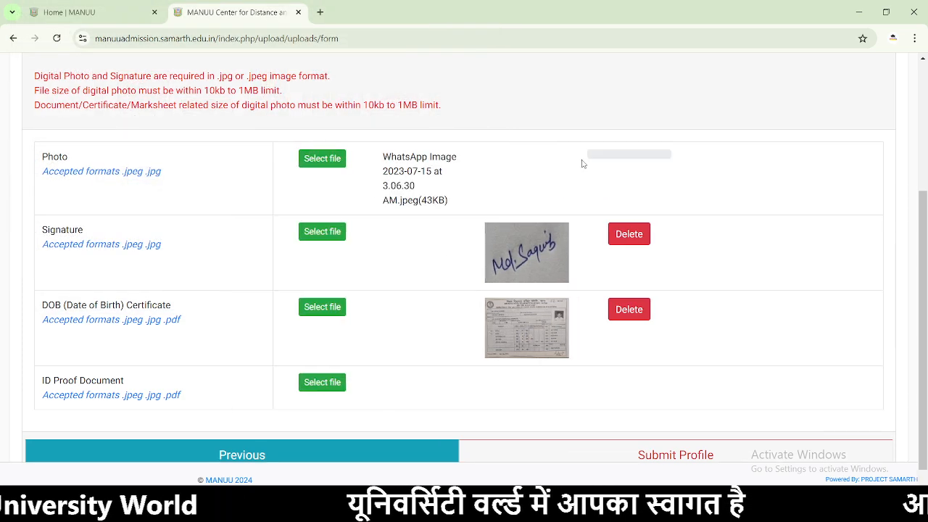
- Delete the old signature and attach the February 2024 5.00.11 PM signature image
{"action": "left_click", "coordinate": [652, 238]}
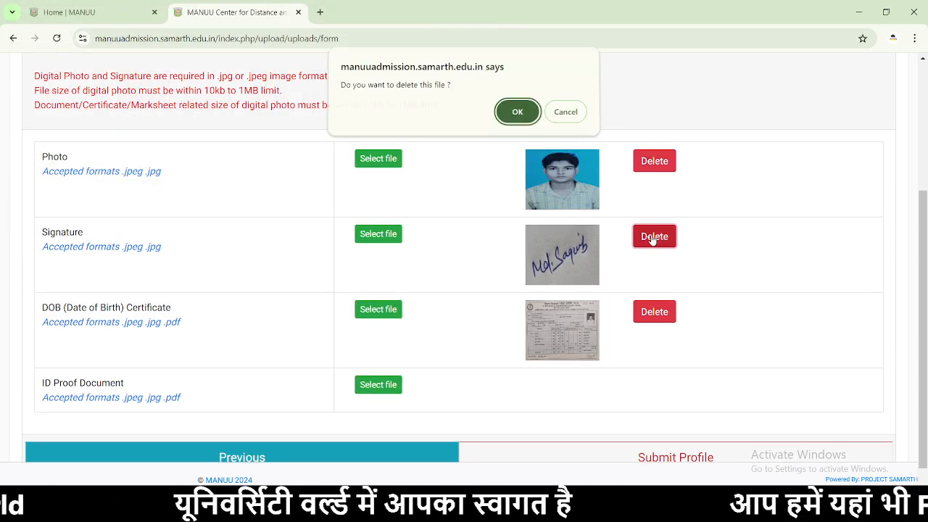
{"action": "left_click", "coordinate": [508, 115]}
{"action": "left_click", "coordinate": [391, 238]}
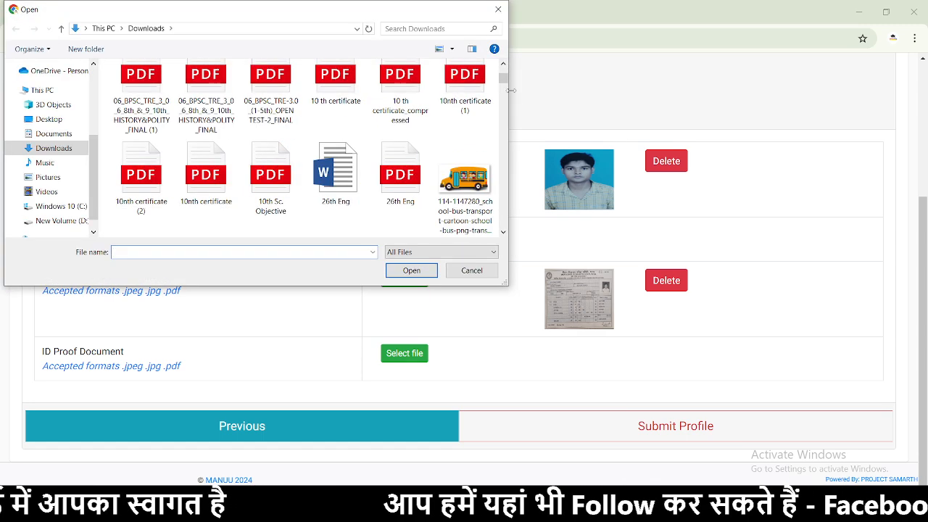
{"action": "scroll", "coordinate": [395, 181], "scroll_direction": "down", "scroll_amount": 10}
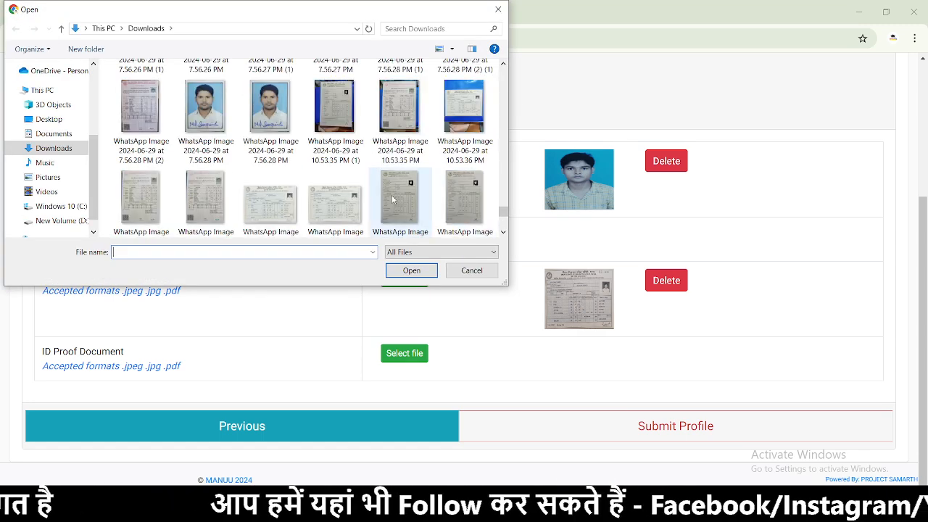
{"action": "scroll", "coordinate": [391, 195], "scroll_direction": "up", "scroll_amount": 5}
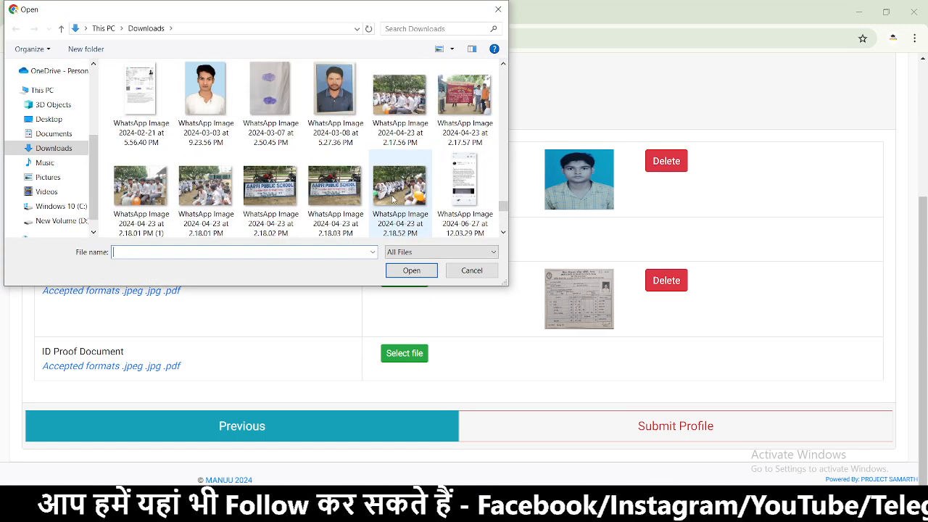
{"action": "scroll", "coordinate": [364, 180], "scroll_direction": "up", "scroll_amount": 2}
{"action": "left_click", "coordinate": [331, 179]}
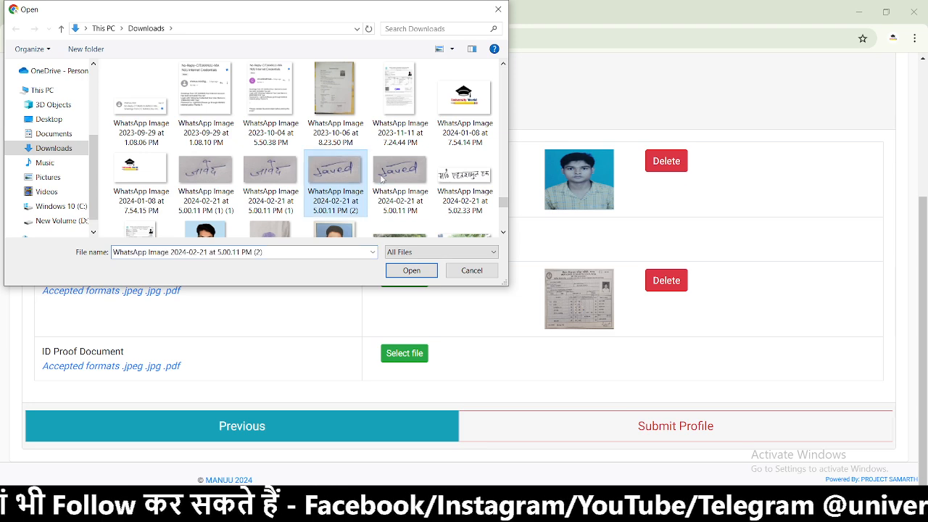
{"action": "left_click", "coordinate": [403, 181]}
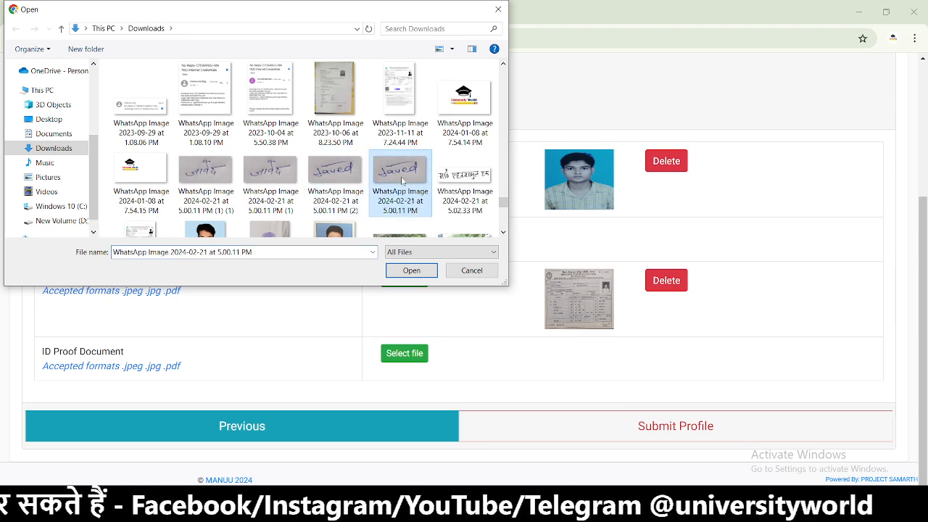
{"action": "left_click", "coordinate": [411, 269]}
- Attach the 13 KB WhatsApp Image 2024-06-30 at 12.44.00 AM (1) as the signature instead
{"action": "left_click", "coordinate": [273, 235]}
{"action": "left_click_drag", "start_coordinate": [504, 78], "coordinate": [502, 228]}
{"action": "scroll", "coordinate": [401, 184], "scroll_direction": "up", "scroll_amount": 10}
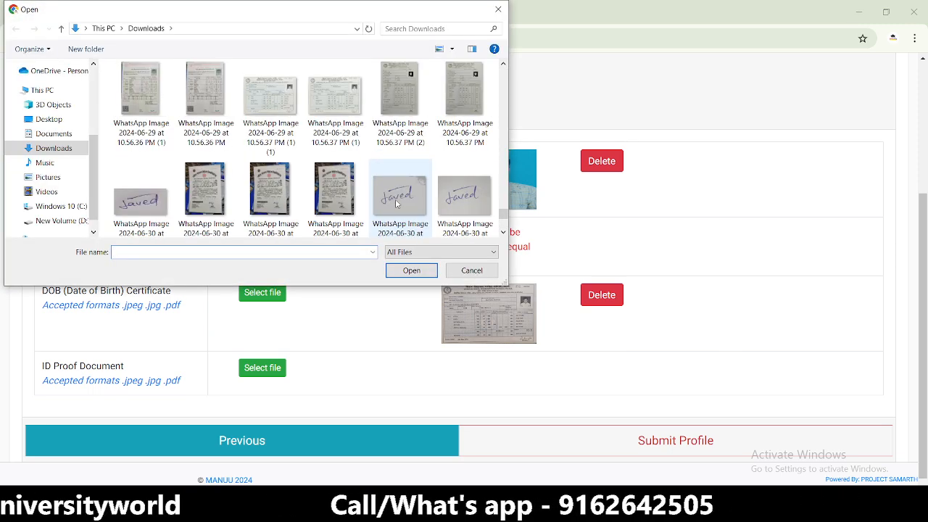
{"action": "left_click", "coordinate": [404, 203]}
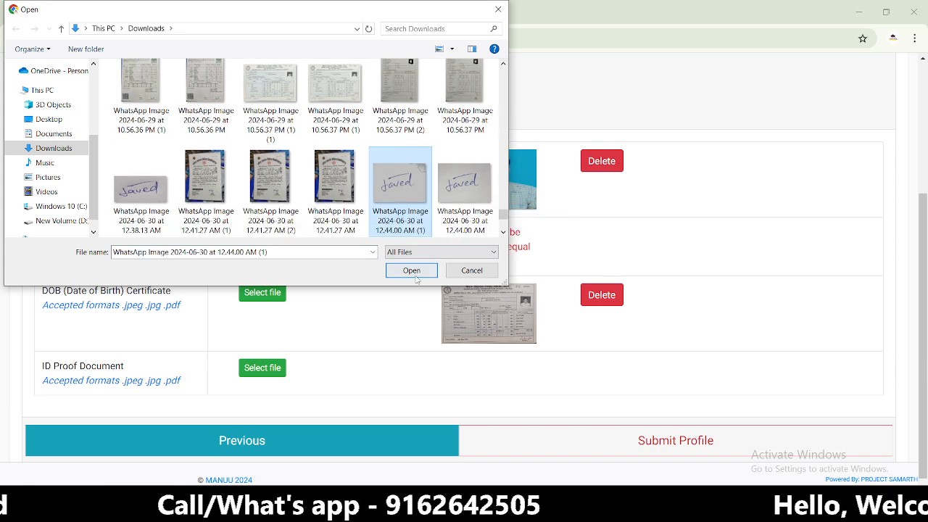
{"action": "double_click", "coordinate": [399, 226]}
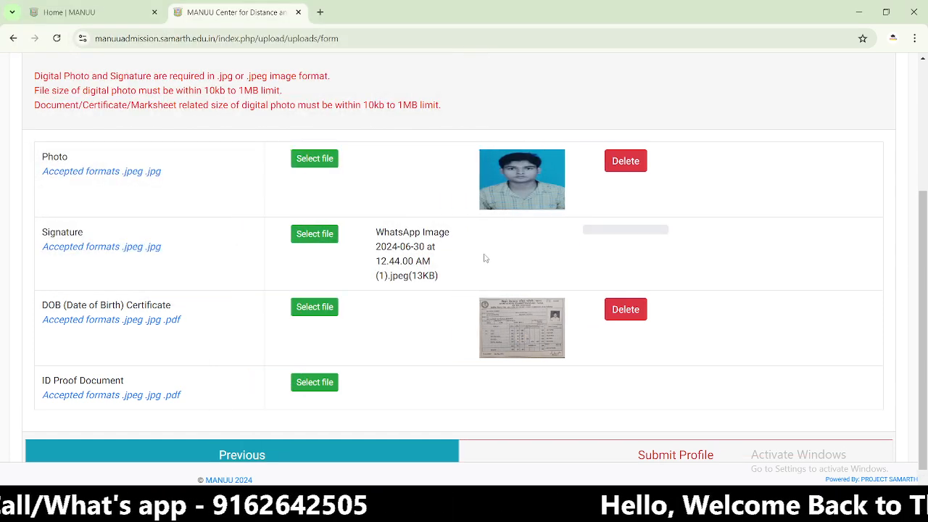
- Upload the 109 KB WhatsApp Image 2023-07-15 at 7.22.14 PM (1) as the ID Proof Document
{"action": "scroll", "coordinate": [507, 262], "scroll_direction": "down", "scroll_amount": 1}
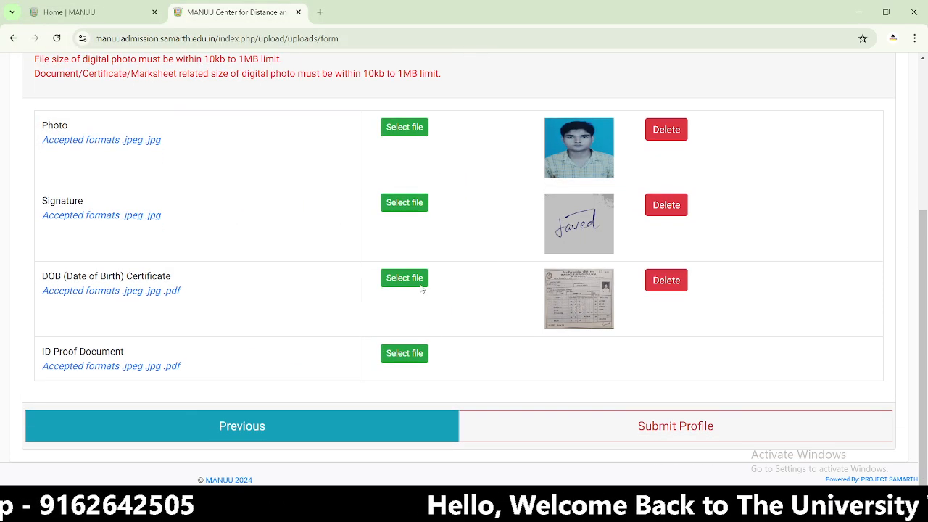
{"action": "left_click", "coordinate": [403, 354]}
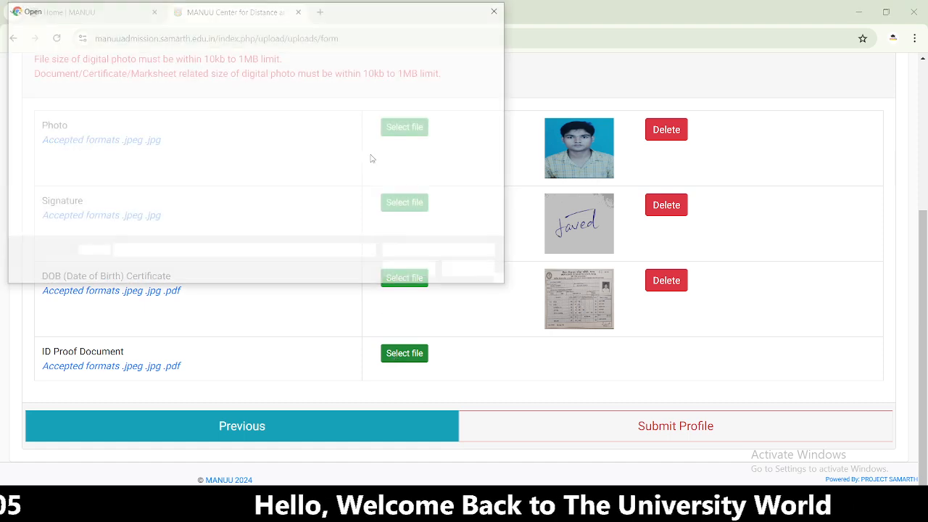
{"action": "scroll", "coordinate": [496, 223], "scroll_direction": "down", "scroll_amount": 5}
{"action": "scroll", "coordinate": [497, 223], "scroll_direction": "down", "scroll_amount": 10}
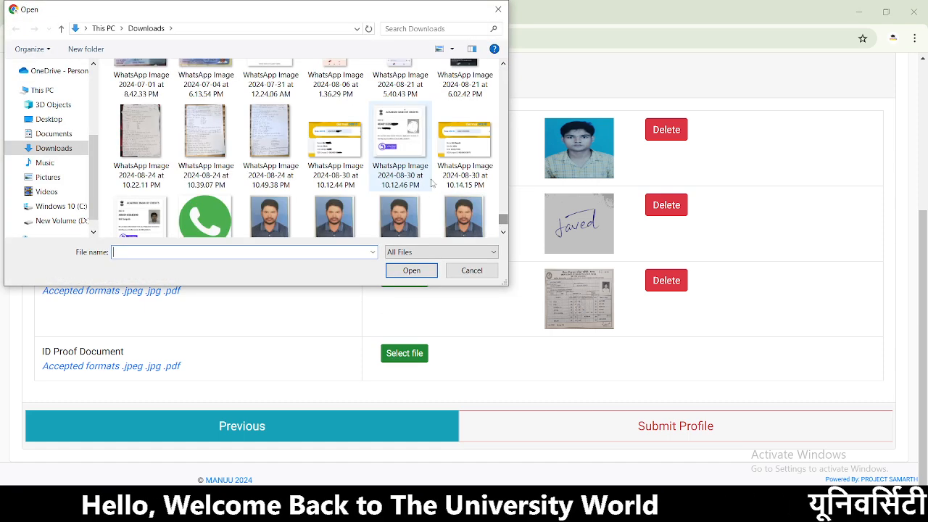
{"action": "scroll", "coordinate": [243, 185], "scroll_direction": "up", "scroll_amount": 2}
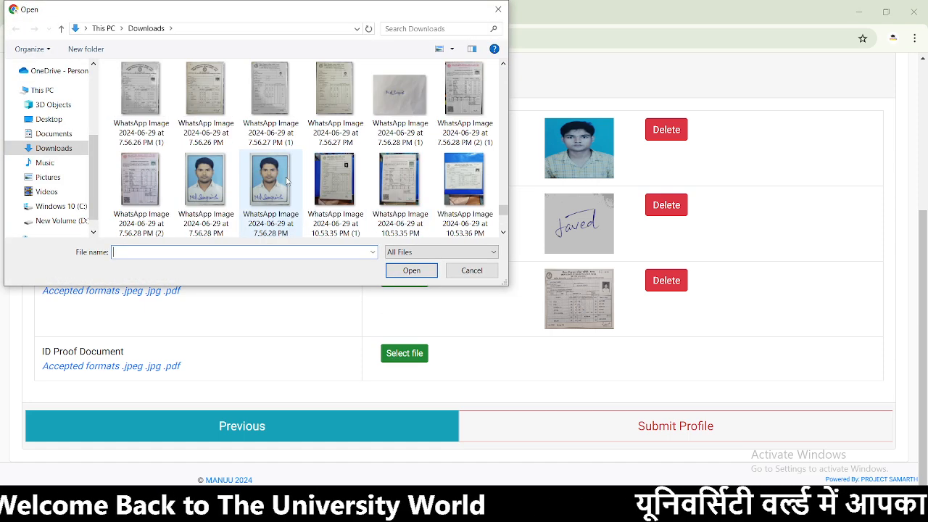
{"action": "scroll", "coordinate": [447, 128], "scroll_direction": "up", "scroll_amount": 1}
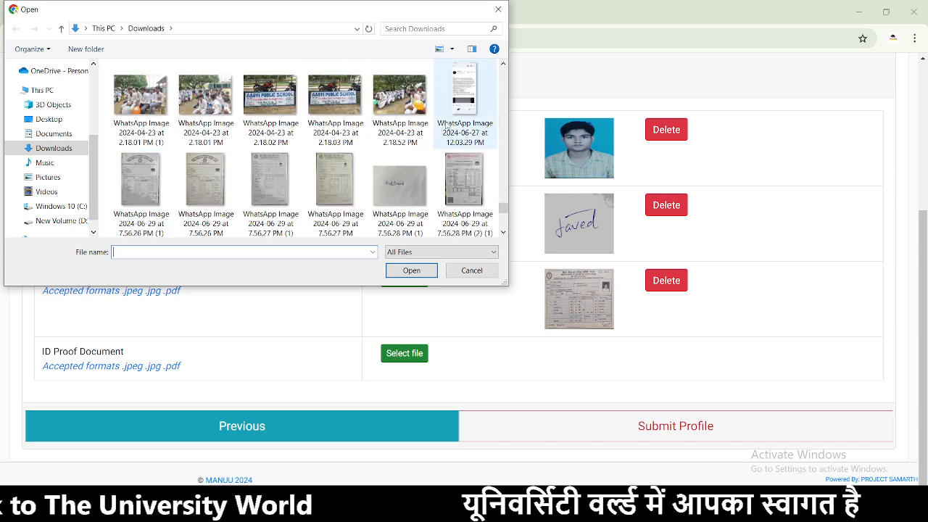
{"action": "scroll", "coordinate": [450, 129], "scroll_direction": "up", "scroll_amount": 5}
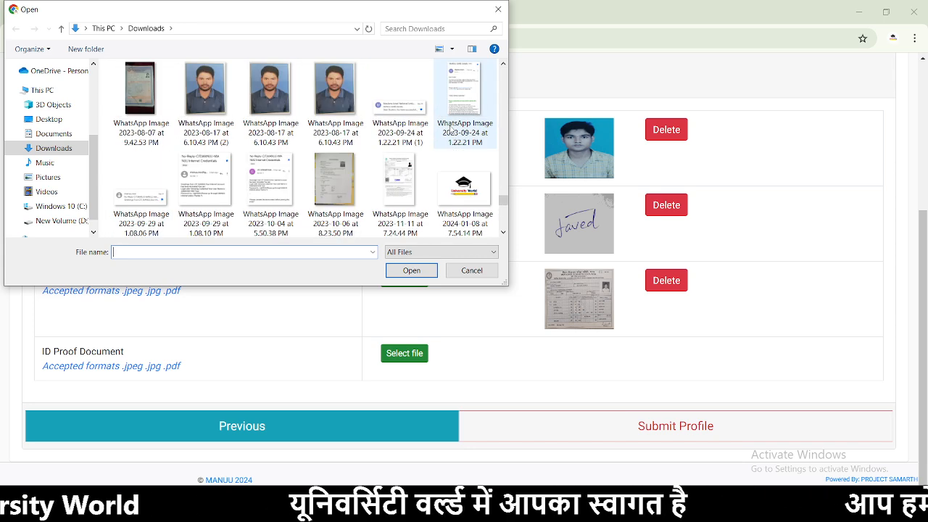
{"action": "scroll", "coordinate": [450, 129], "scroll_direction": "up", "scroll_amount": 3}
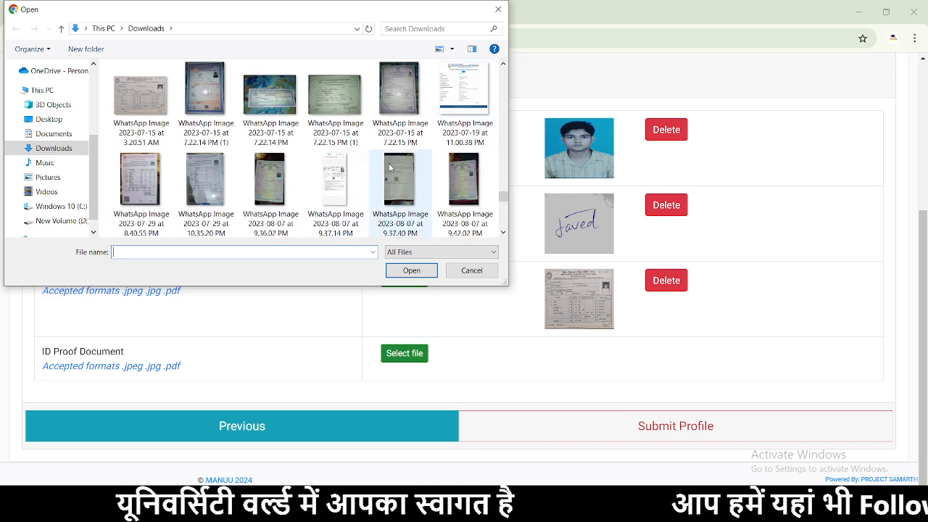
{"action": "scroll", "coordinate": [384, 168], "scroll_direction": "up", "scroll_amount": 2}
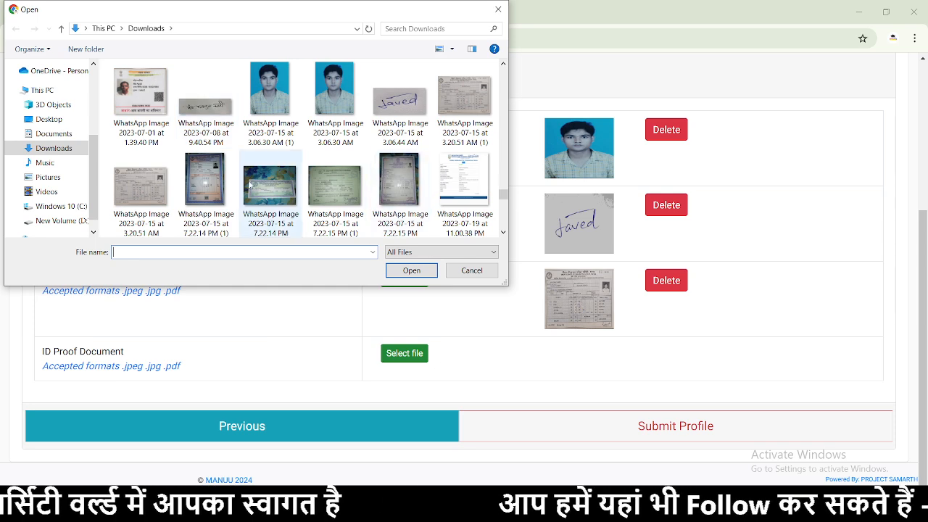
{"action": "left_click", "coordinate": [194, 185]}
{"action": "left_click", "coordinate": [412, 271]}
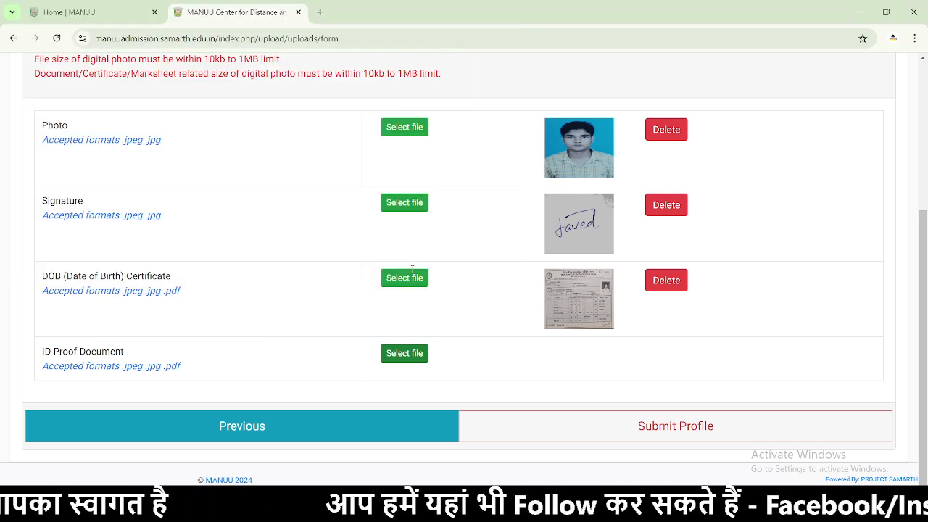
{"action": "left_click", "coordinate": [597, 363]}
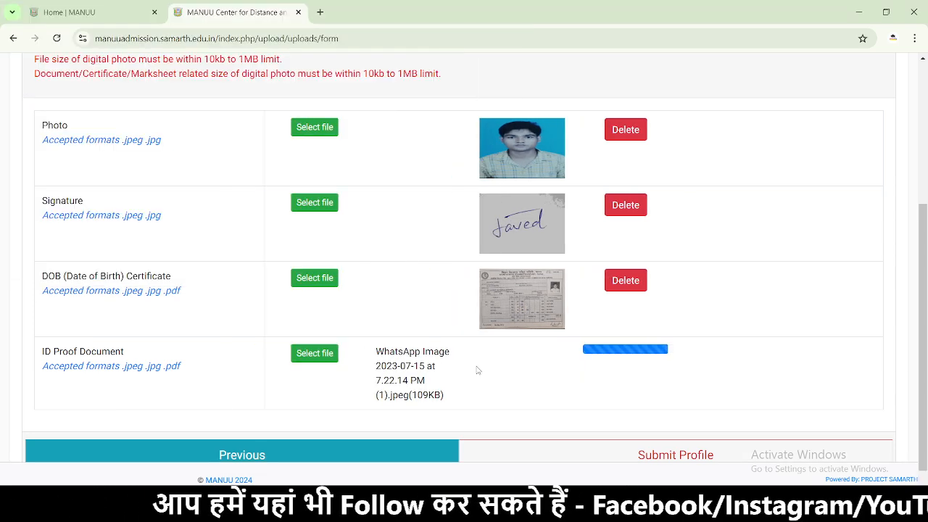
- Submit the profile with the declaration confirmed, then view the submitted Profile Detail
{"action": "scroll", "coordinate": [482, 369], "scroll_direction": "down", "scroll_amount": 5}
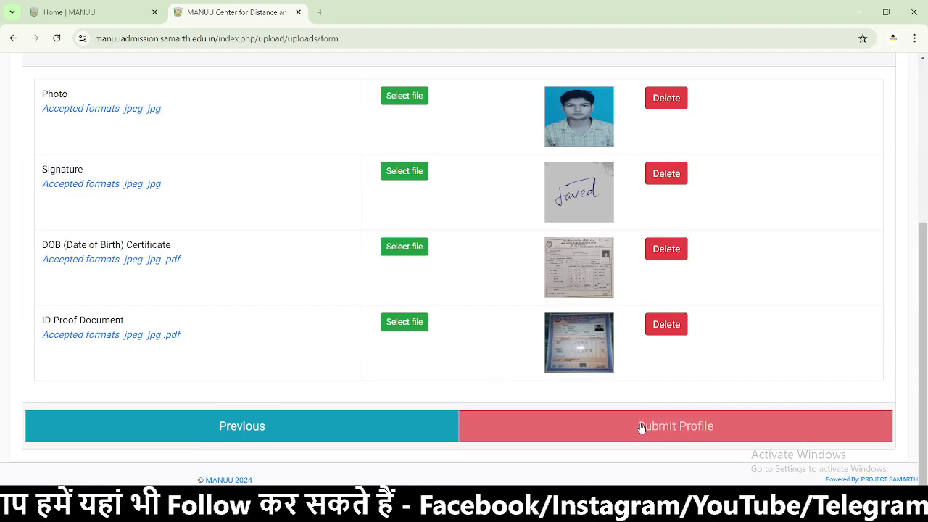
{"action": "left_click", "coordinate": [641, 426]}
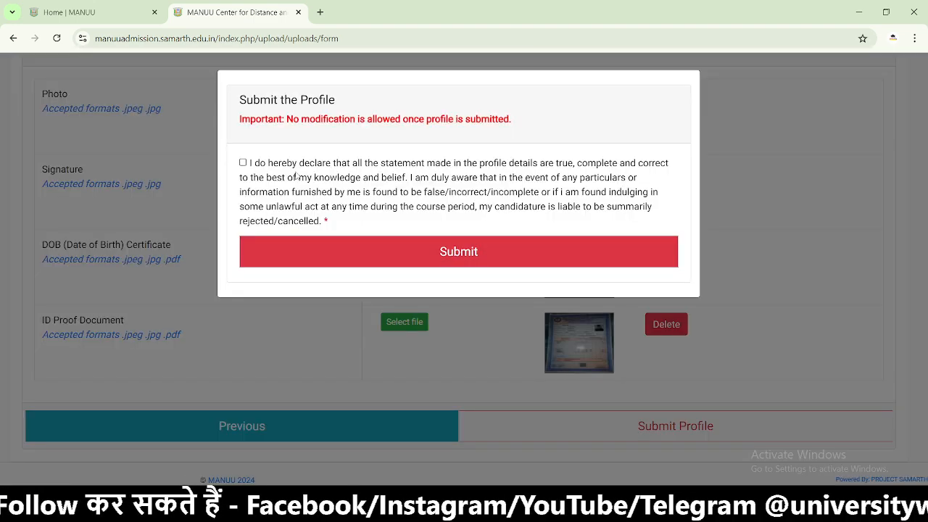
{"action": "left_click", "coordinate": [435, 259]}
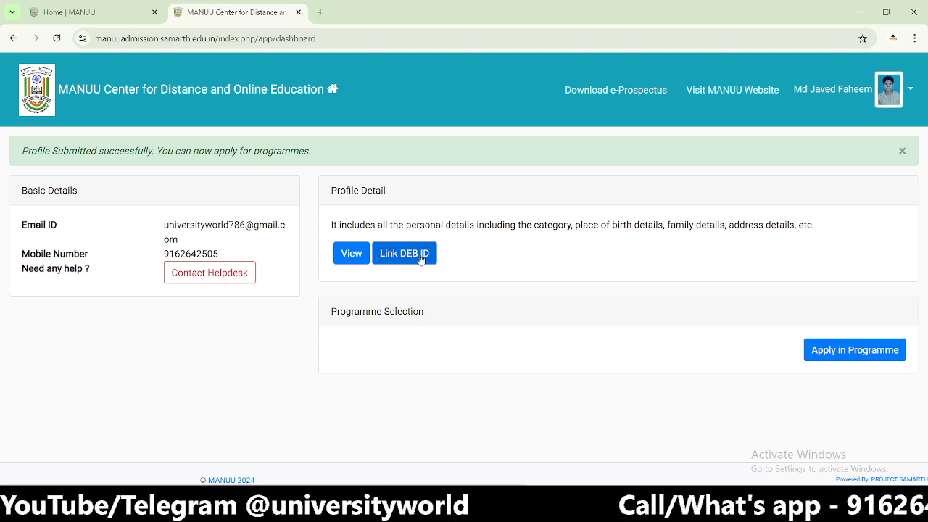
{"action": "left_click", "coordinate": [353, 254]}
- Check the uploaded documents in the Profile Detail preview and go back to the dashboard
{"action": "scroll", "coordinate": [465, 289], "scroll_direction": "down", "scroll_amount": 7}
{"action": "scroll", "coordinate": [465, 289], "scroll_direction": "up", "scroll_amount": 7}
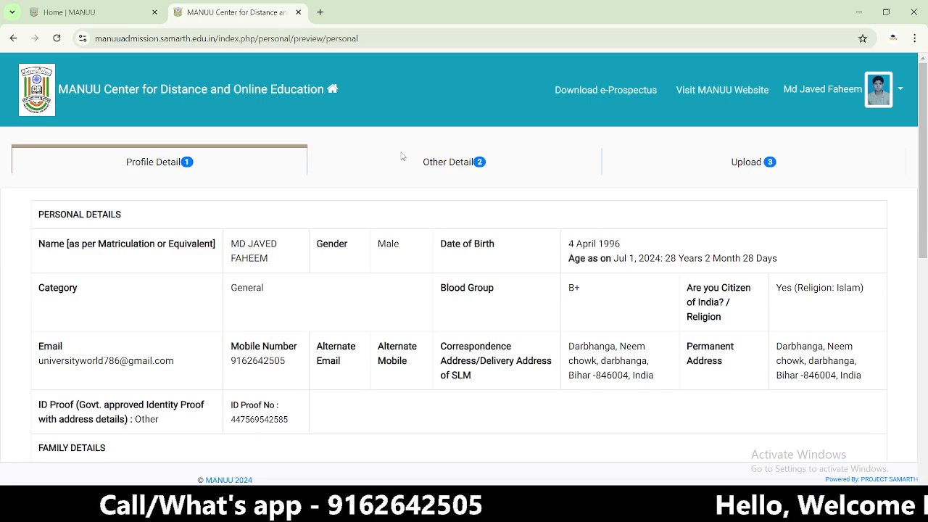
{"action": "left_click", "coordinate": [693, 165]}
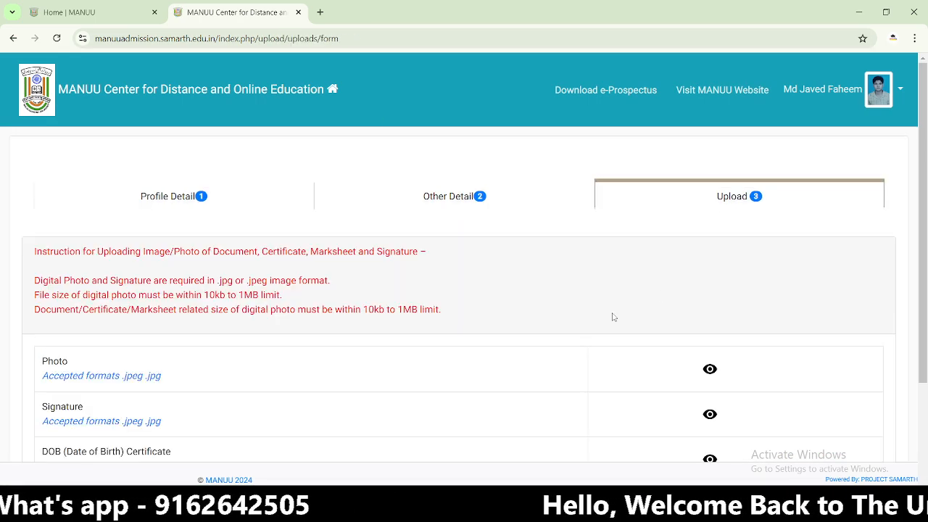
{"action": "scroll", "coordinate": [612, 315], "scroll_direction": "down", "scroll_amount": 2}
{"action": "left_click", "coordinate": [470, 428]}
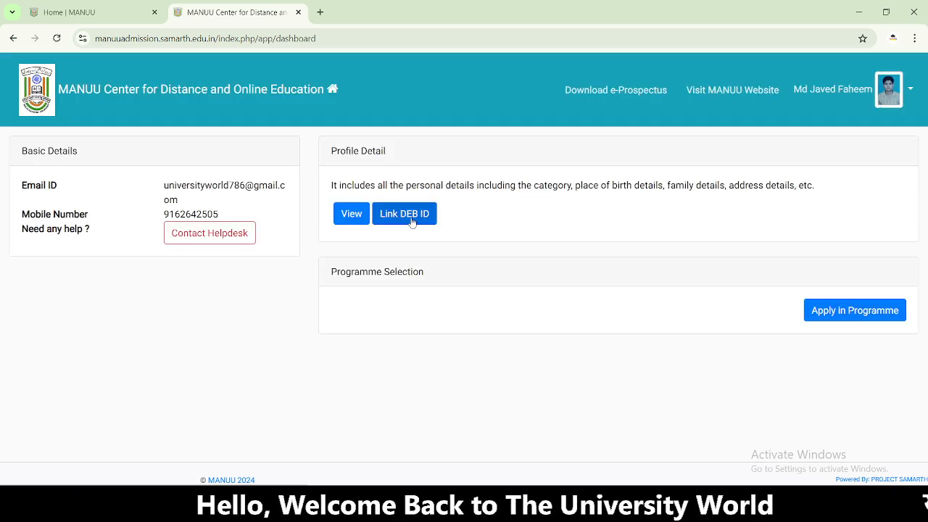
{"action": "left_click", "coordinate": [827, 313]}
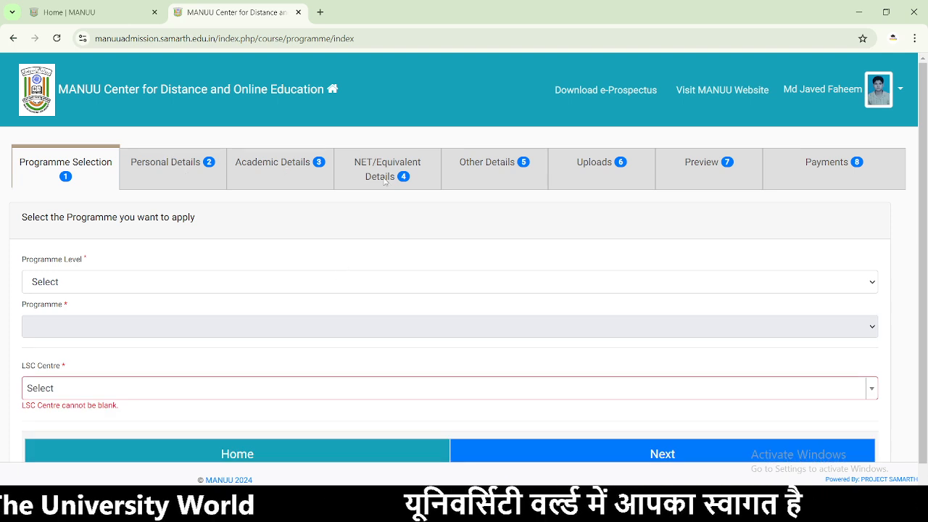
- Choose MASTER (Post-Graduation Programmes) as the level and Master of Arts (History) as the programme
{"action": "scroll", "coordinate": [342, 232], "scroll_direction": "down", "scroll_amount": 1}
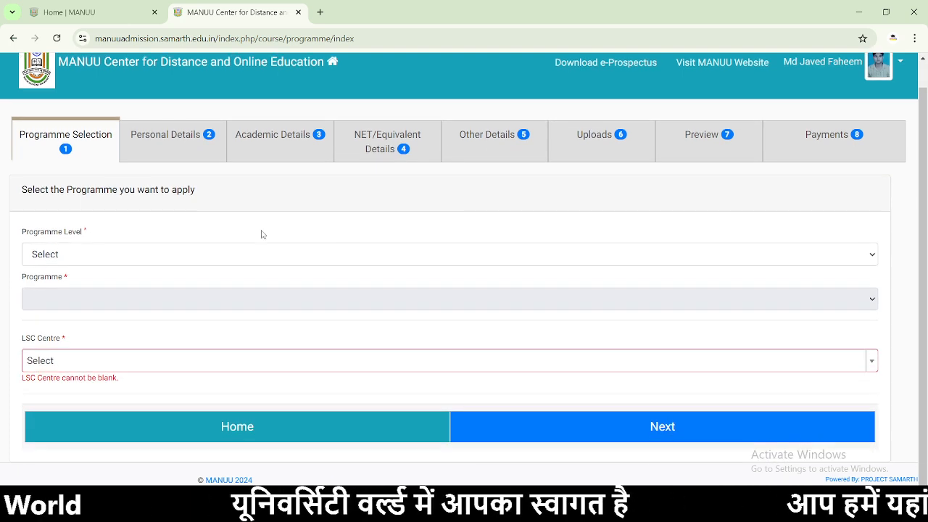
{"action": "left_click", "coordinate": [55, 254]}
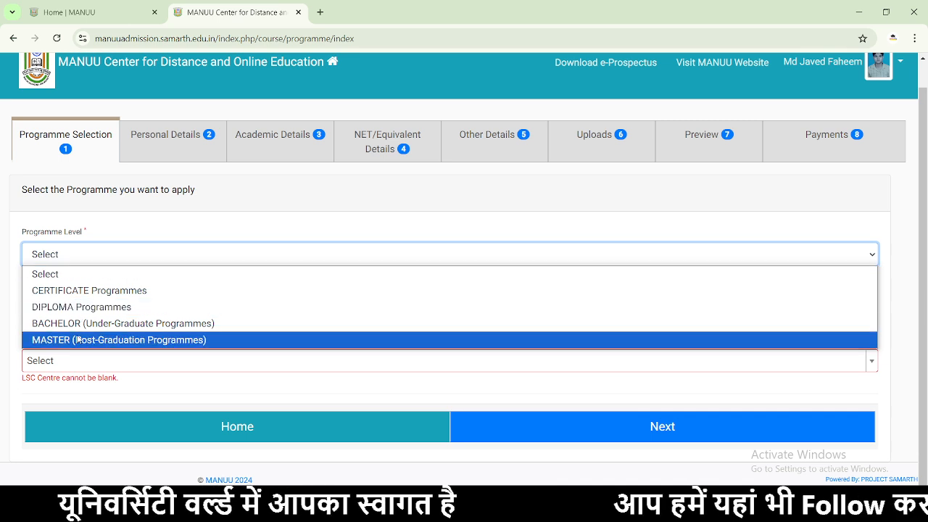
{"action": "left_click", "coordinate": [73, 338]}
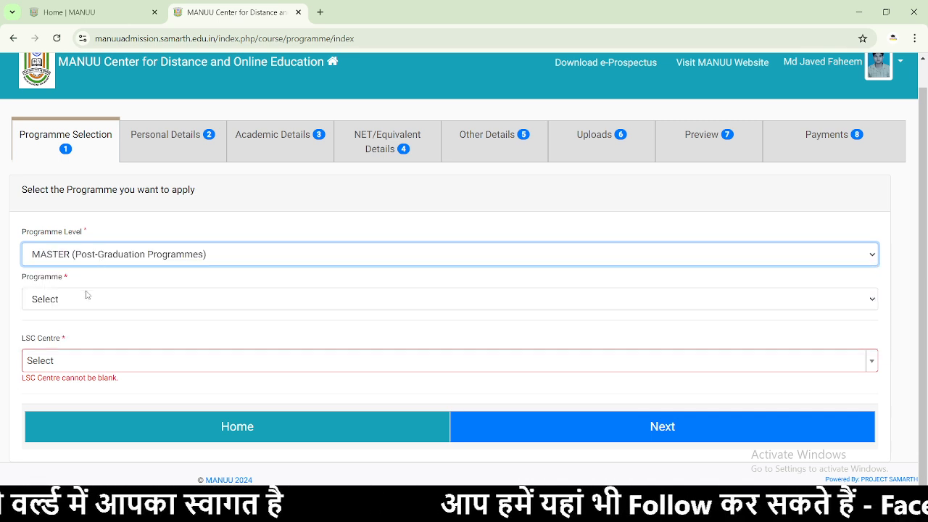
{"action": "left_click", "coordinate": [88, 296]}
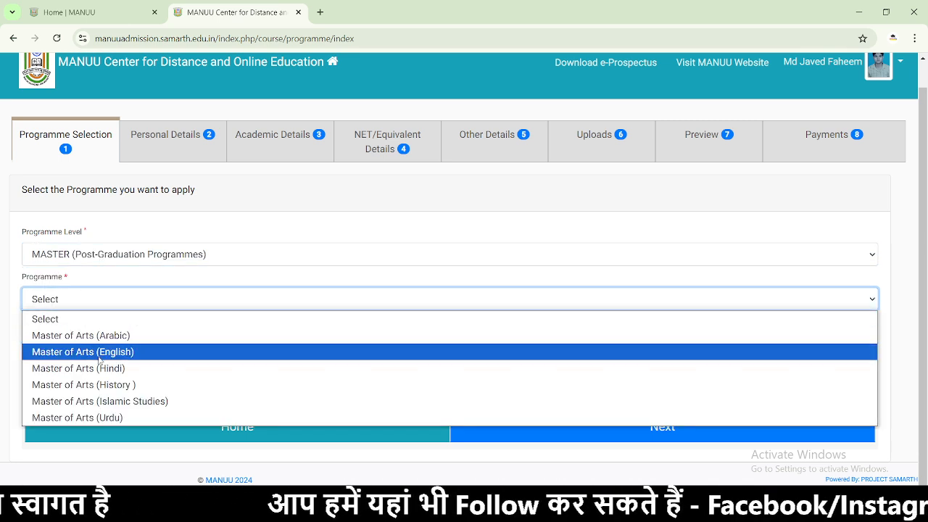
{"action": "left_click", "coordinate": [87, 384]}
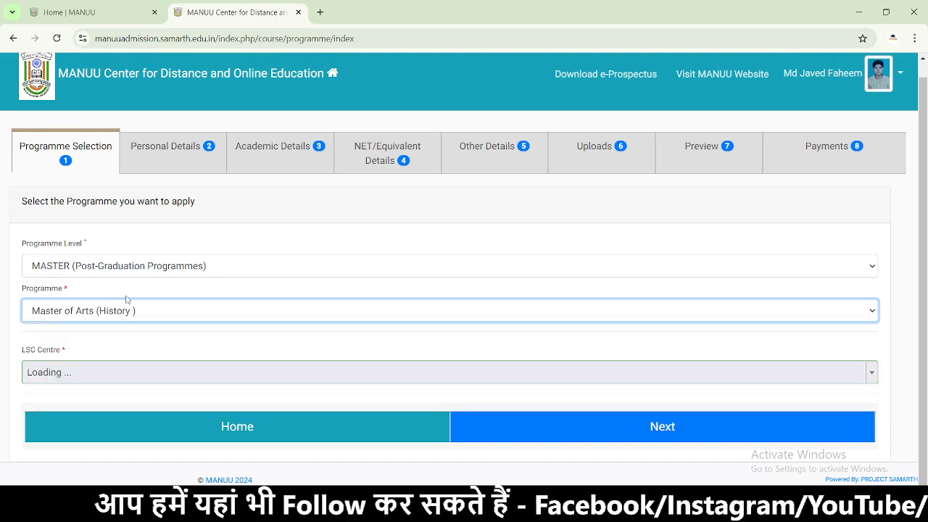
{"action": "left_click", "coordinate": [87, 375]}
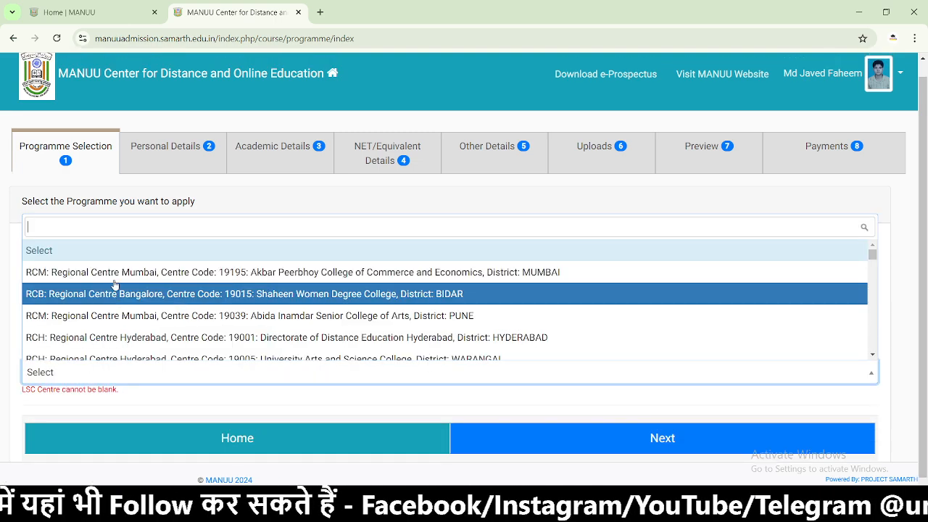
{"action": "scroll", "coordinate": [190, 268], "scroll_direction": "down", "scroll_amount": 15}
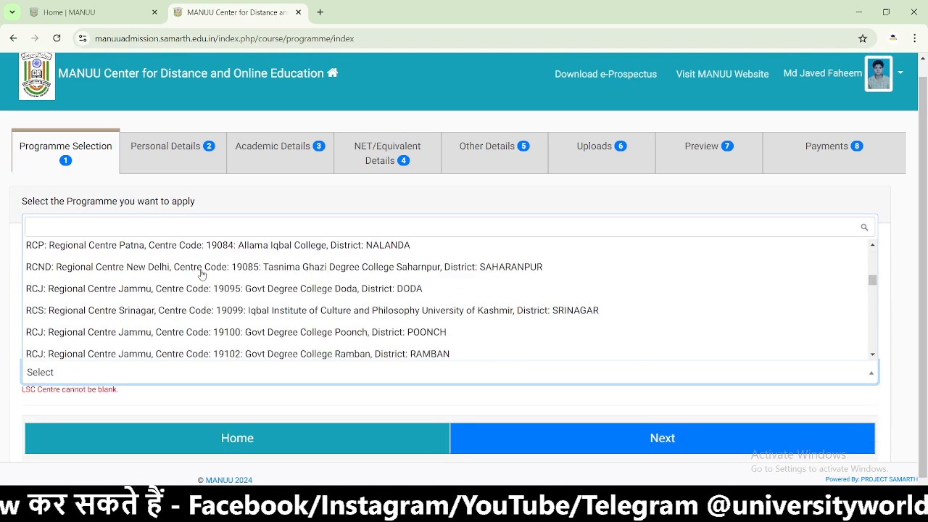
{"action": "scroll", "coordinate": [196, 276], "scroll_direction": "up", "scroll_amount": 10}
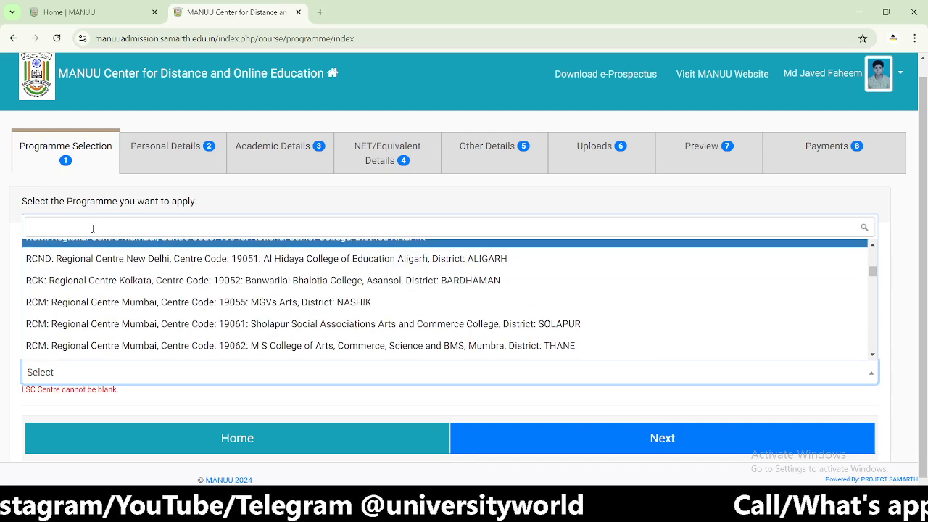
{"action": "type", "text": "darbh"}
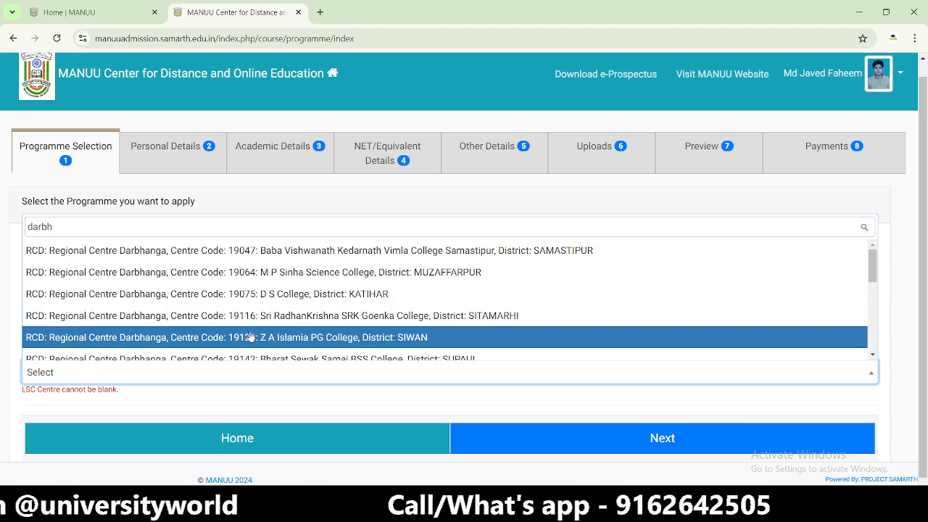
{"action": "scroll", "coordinate": [250, 335], "scroll_direction": "down", "scroll_amount": 5}
{"action": "scroll", "coordinate": [251, 335], "scroll_direction": "down", "scroll_amount": 2}
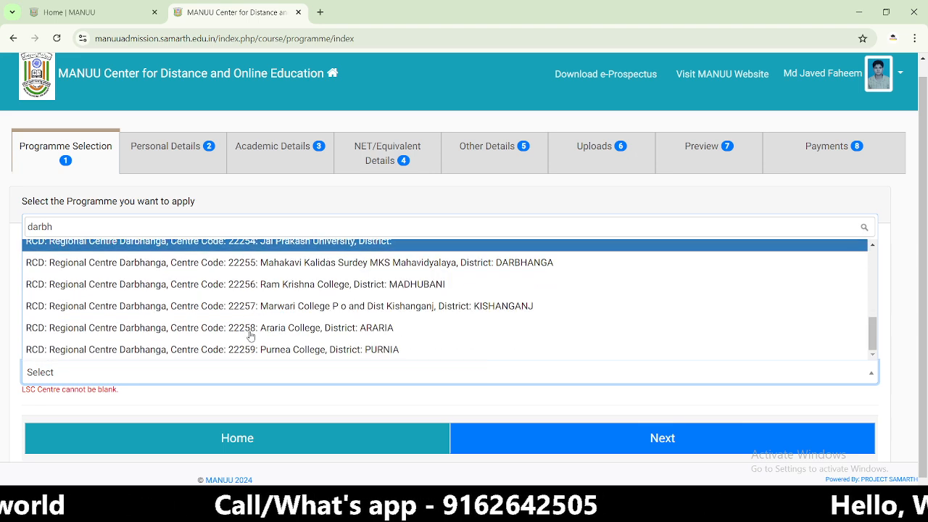
{"action": "scroll", "coordinate": [250, 334], "scroll_direction": "up", "scroll_amount": 10}
{"action": "left_click_drag", "start_coordinate": [51, 227], "coordinate": [12, 228]}
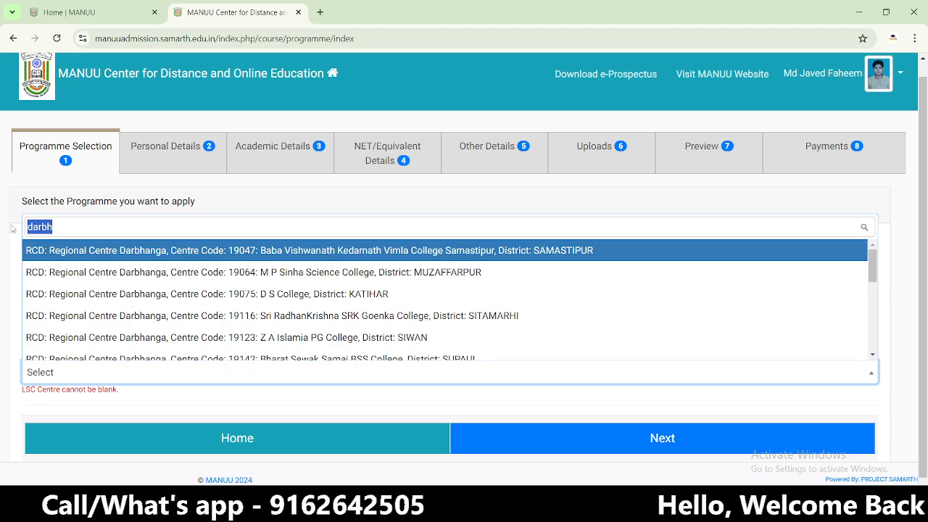
{"action": "type", "text": "hyde"}
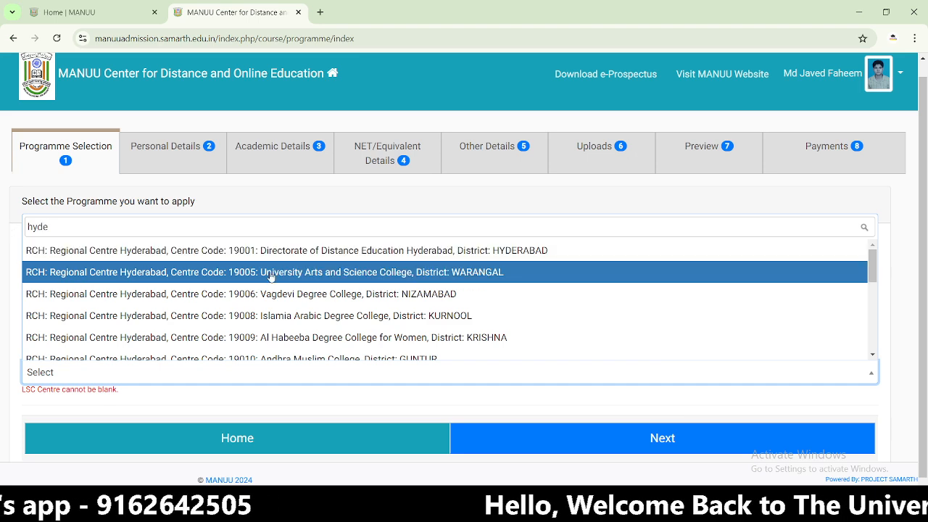
{"action": "scroll", "coordinate": [299, 348], "scroll_direction": "down", "scroll_amount": 2}
{"action": "scroll", "coordinate": [297, 348], "scroll_direction": "down", "scroll_amount": 3}
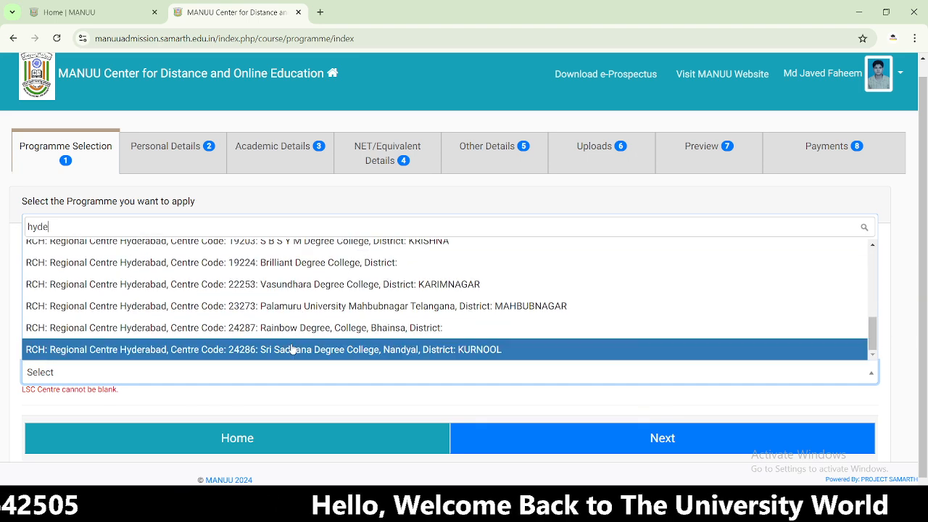
{"action": "scroll", "coordinate": [217, 326], "scroll_direction": "up", "scroll_amount": 5}
{"action": "left_click_drag", "start_coordinate": [49, 227], "coordinate": [16, 232]}
{"action": "type", "text": "mumba"}
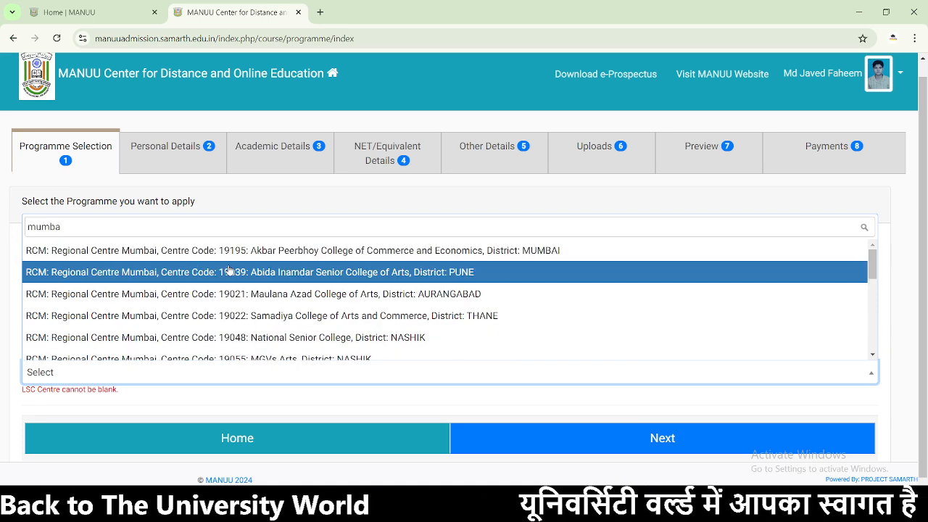
{"action": "scroll", "coordinate": [239, 290], "scroll_direction": "down", "scroll_amount": 5}
{"action": "scroll", "coordinate": [239, 290], "scroll_direction": "up", "scroll_amount": 5}
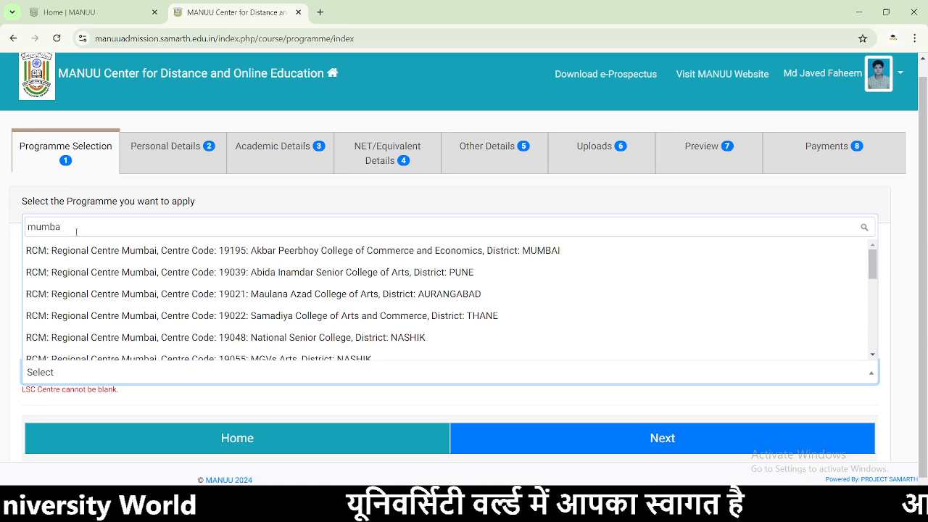
{"action": "left_click_drag", "start_coordinate": [62, 227], "coordinate": [10, 231]}
{"action": "type", "text": "kolk"}
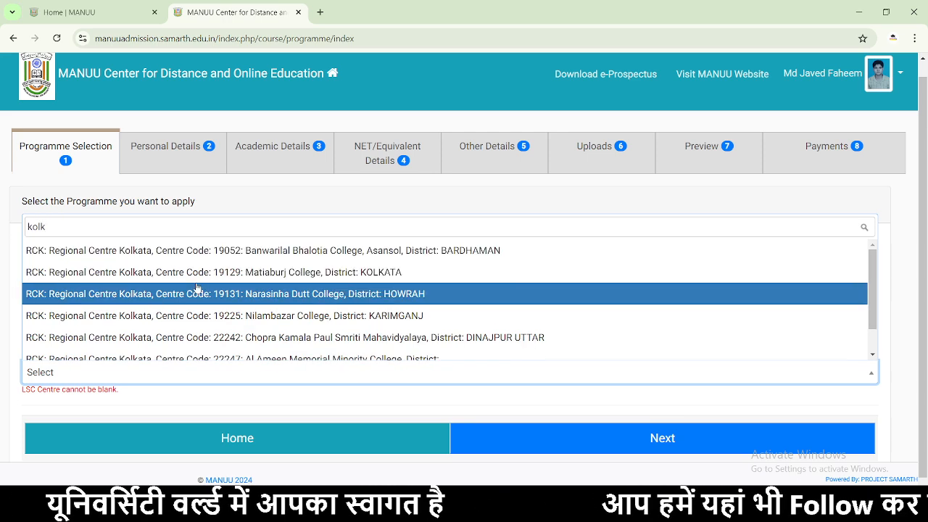
{"action": "scroll", "coordinate": [217, 294], "scroll_direction": "down", "scroll_amount": 1}
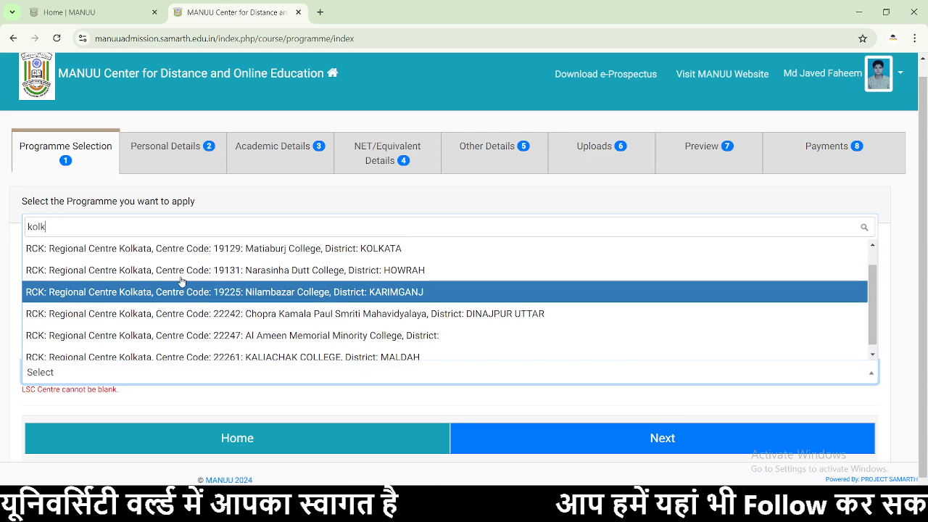
{"action": "type", "text": "k"}
{"action": "left_click_drag", "start_coordinate": [85, 229], "coordinate": [19, 232]}
{"action": "type", "text": "lu"}
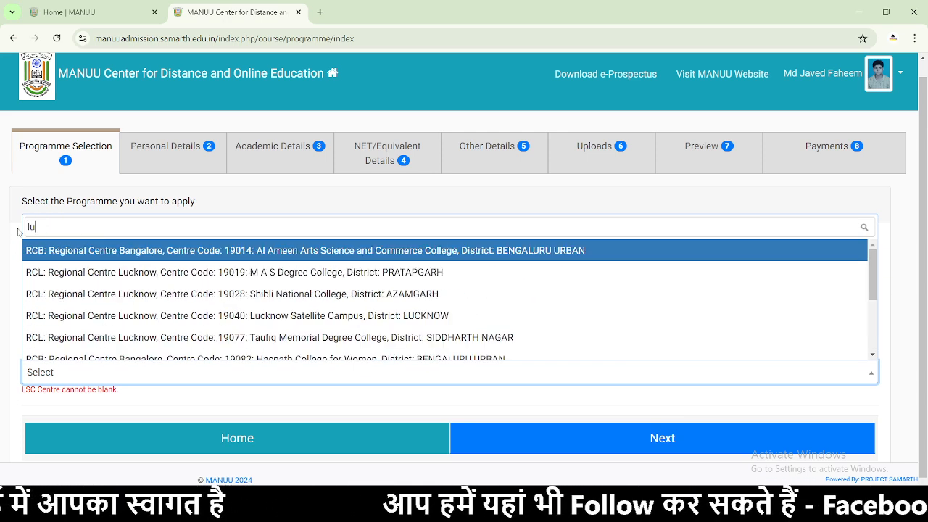
{"action": "type", "text": "c"}
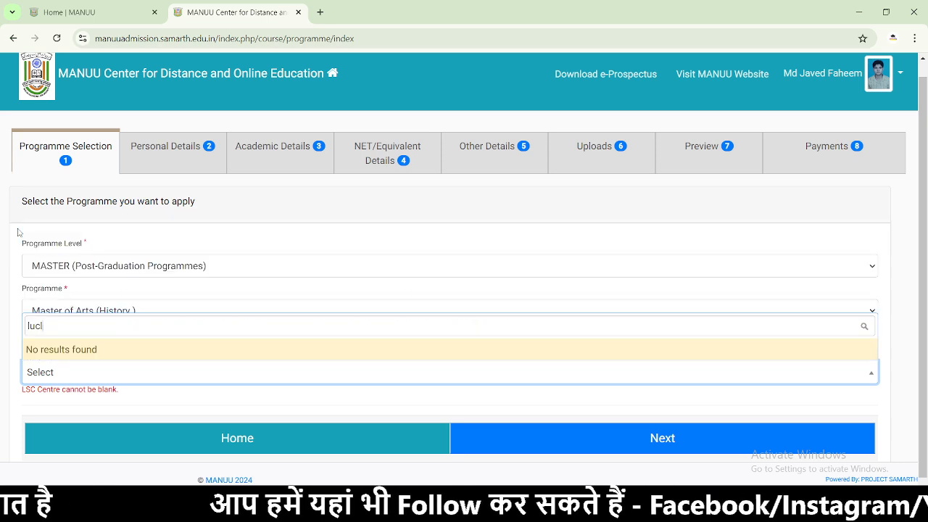
{"action": "scroll", "coordinate": [218, 274], "scroll_direction": "down", "scroll_amount": 1}
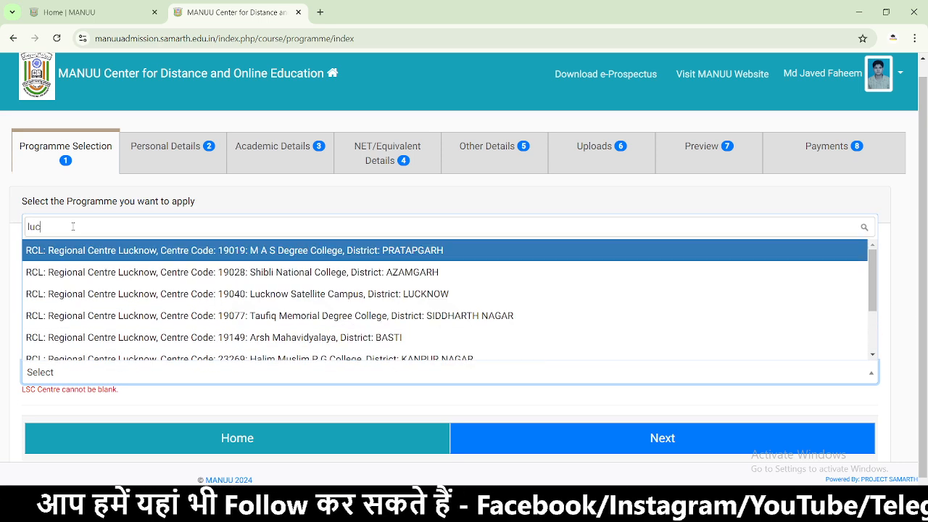
{"action": "left_click_drag", "start_coordinate": [60, 226], "coordinate": [18, 224]}
{"action": "key", "text": "BackSpace"}
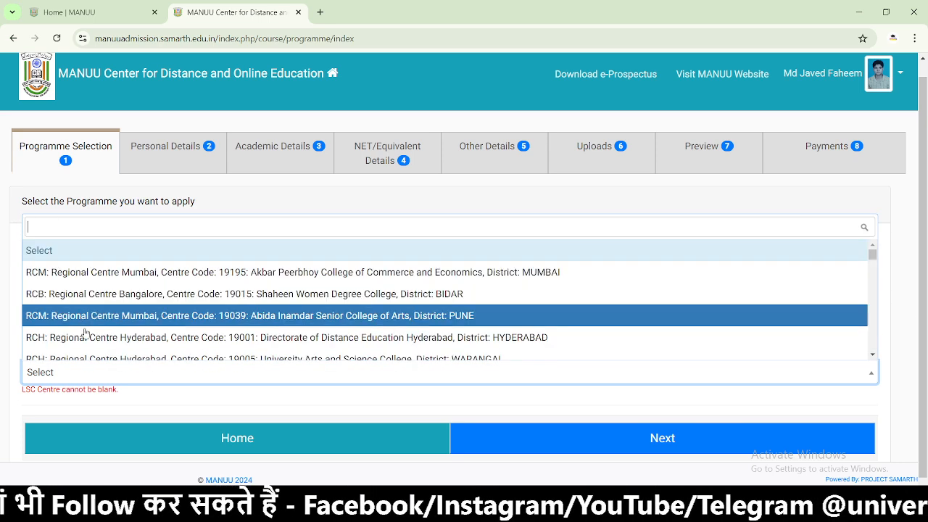
{"action": "left_click", "coordinate": [150, 416]}
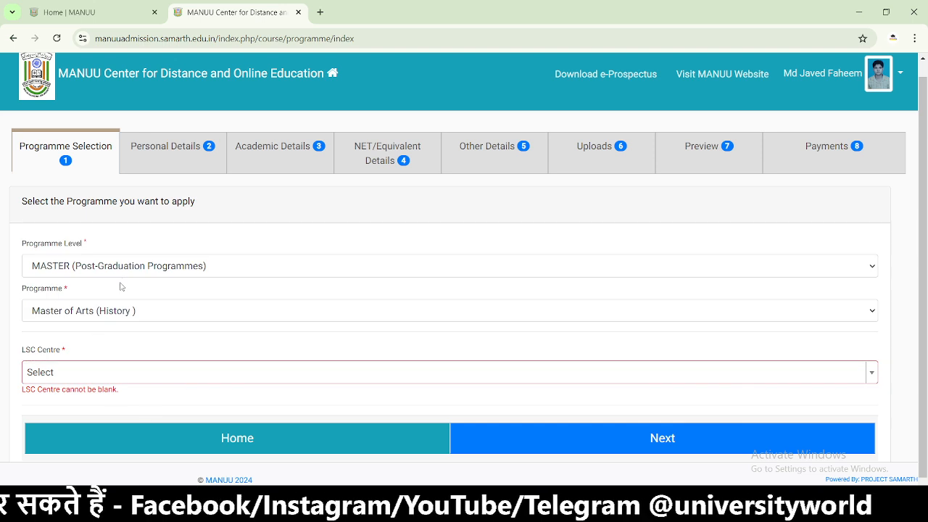
- Set Programme Level to BACHELOR and Programme to Bachelor of Arts (BA)
{"action": "left_click", "coordinate": [125, 274]}
{"action": "left_click", "coordinate": [124, 334]}
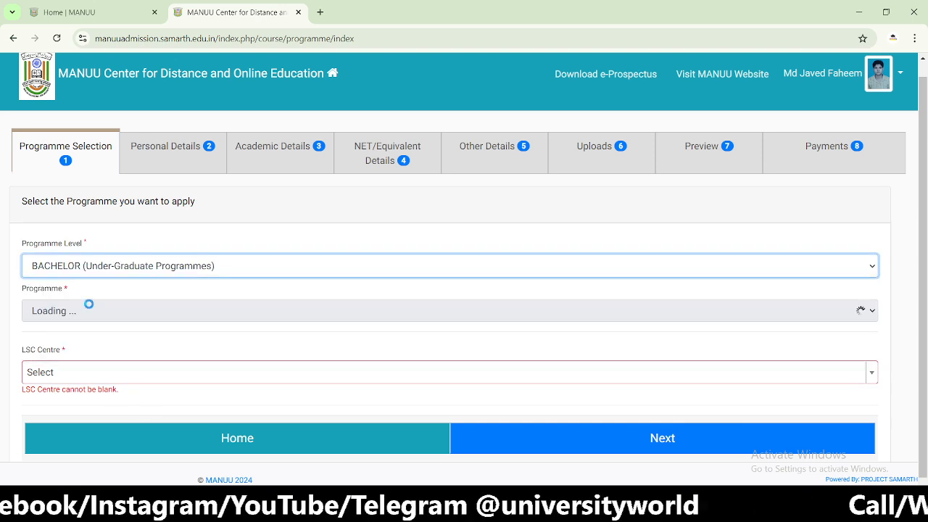
{"action": "scroll", "coordinate": [167, 274], "scroll_direction": "down", "scroll_amount": 1}
{"action": "left_click", "coordinate": [128, 300]}
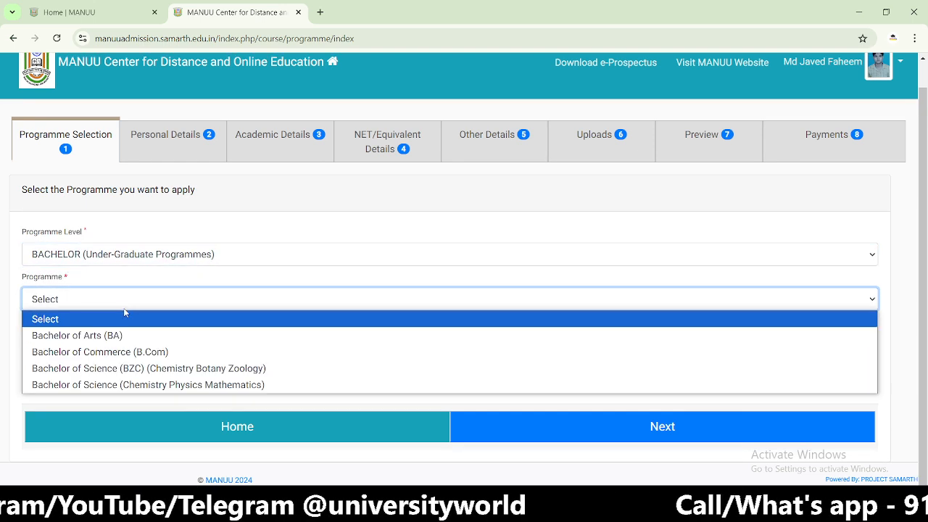
{"action": "left_click", "coordinate": [124, 336]}
- Choose Urdu as modern Indian language, English for literature, and History for social science
{"action": "scroll", "coordinate": [167, 310], "scroll_direction": "down", "scroll_amount": 1}
{"action": "scroll", "coordinate": [168, 310], "scroll_direction": "down", "scroll_amount": 2}
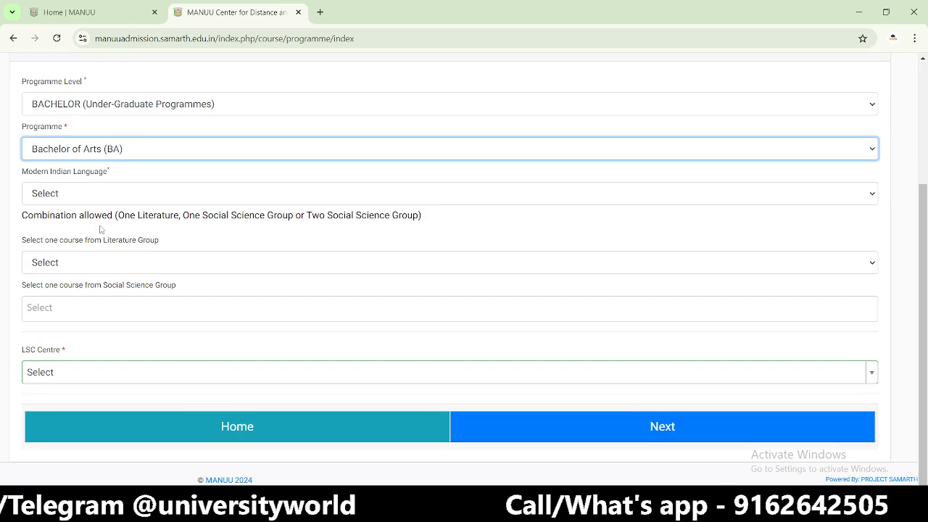
{"action": "left_click", "coordinate": [85, 194]}
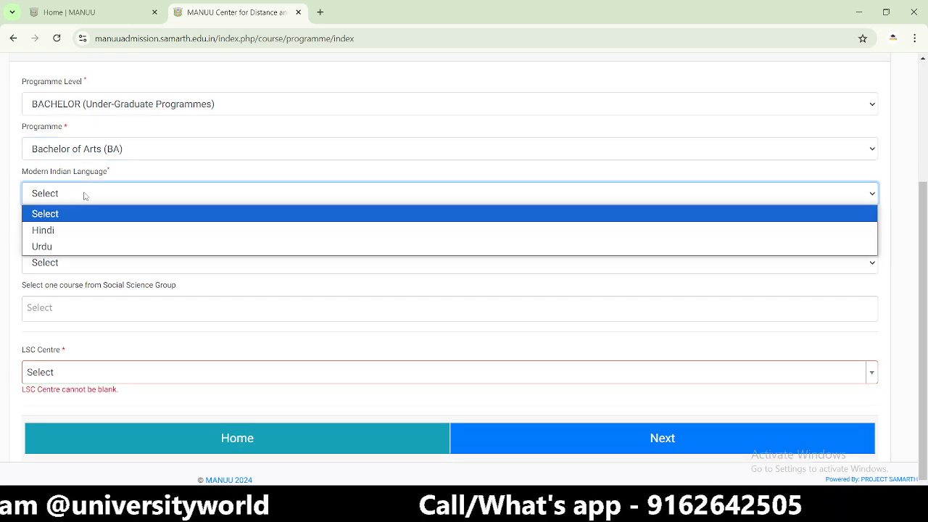
{"action": "left_click", "coordinate": [70, 247]}
{"action": "left_click", "coordinate": [89, 265]}
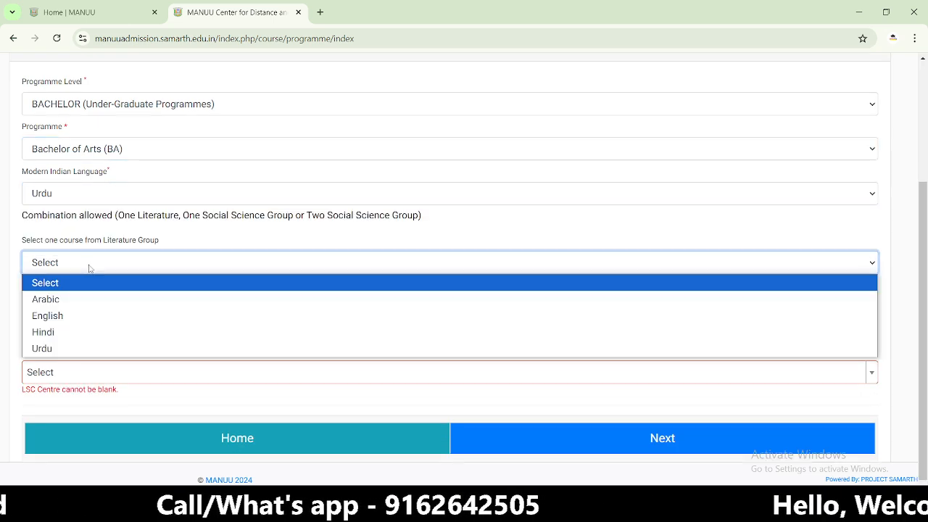
{"action": "left_click", "coordinate": [87, 316]}
{"action": "left_click", "coordinate": [95, 298]}
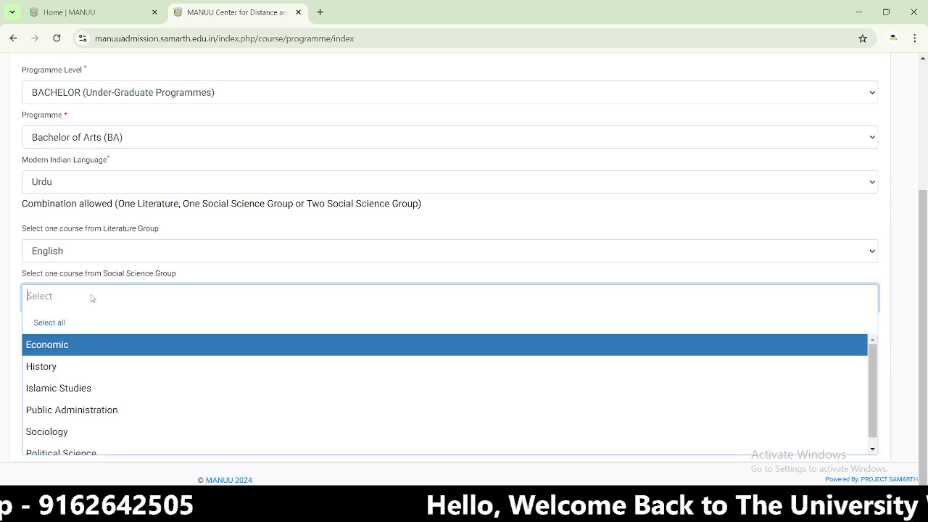
{"action": "scroll", "coordinate": [93, 379], "scroll_direction": "down", "scroll_amount": 1}
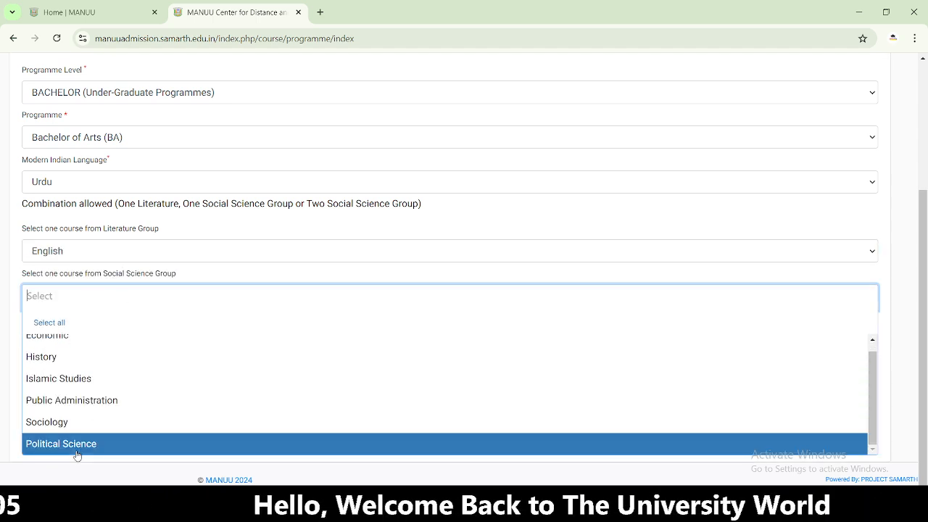
{"action": "left_click", "coordinate": [69, 358]}
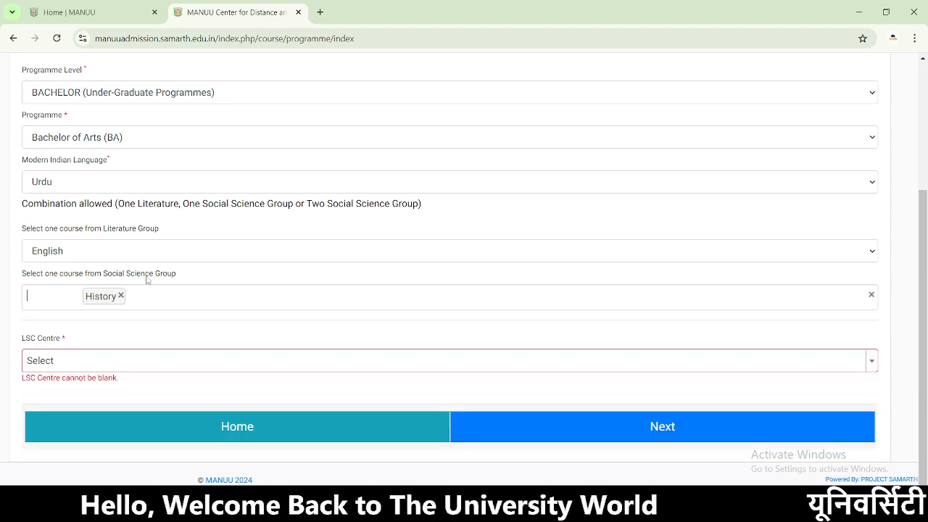
- Search 'dar' for the study centre, pick Millat Collage, Darbhanga, and submit the selection
{"action": "left_click", "coordinate": [101, 366]}
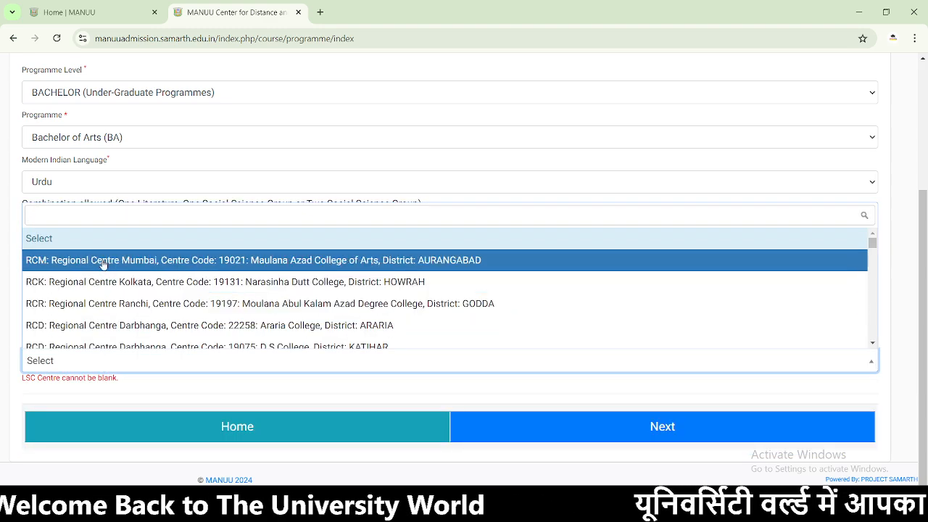
{"action": "type", "text": "dar"}
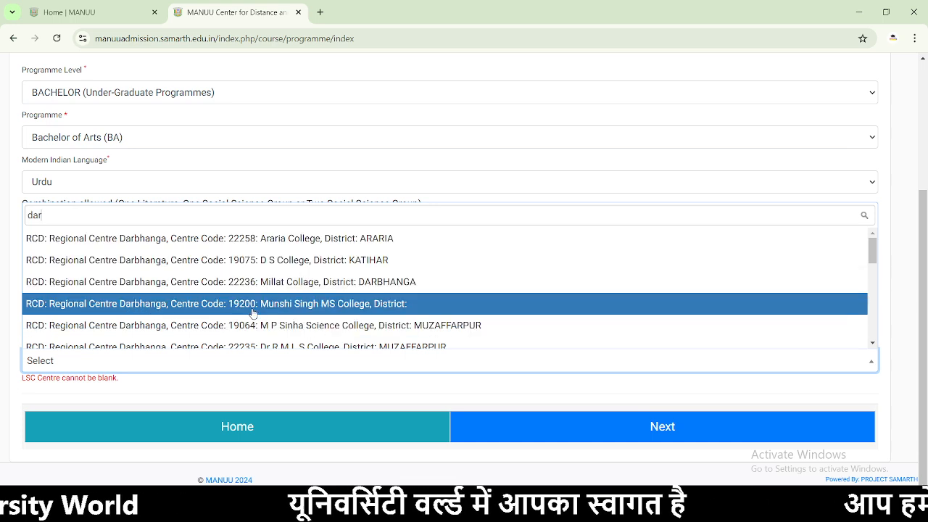
{"action": "left_click", "coordinate": [270, 282]}
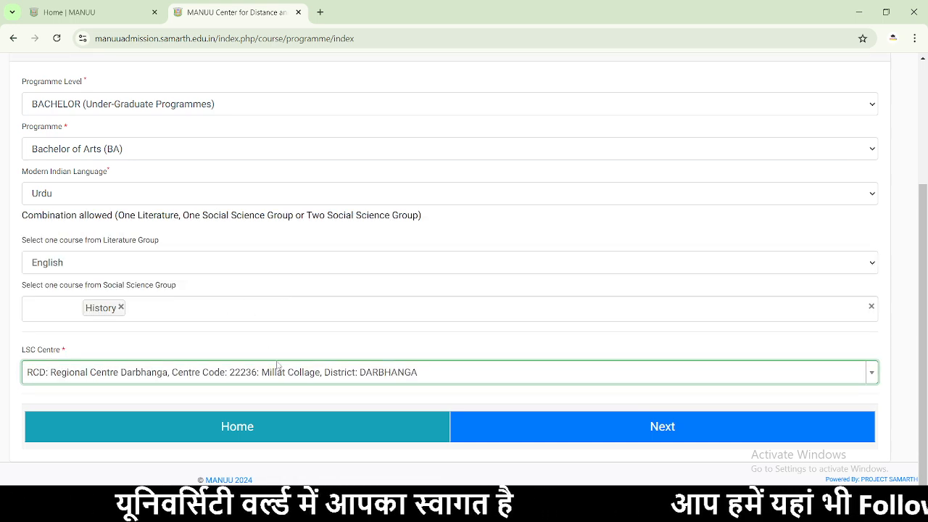
{"action": "left_click", "coordinate": [646, 434]}
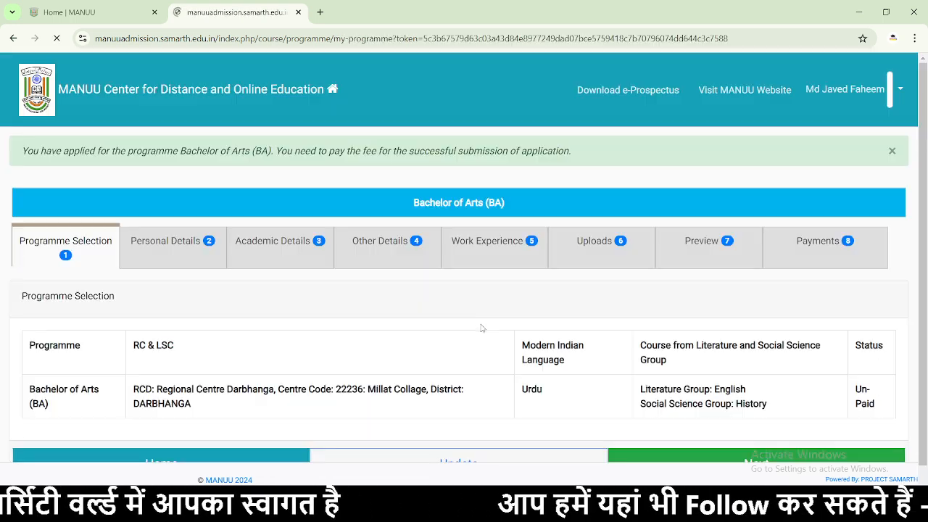
- Continue from the BA programme summary to the Personal Details preview and scroll to its bottom
{"action": "scroll", "coordinate": [483, 328], "scroll_direction": "down", "scroll_amount": 1}
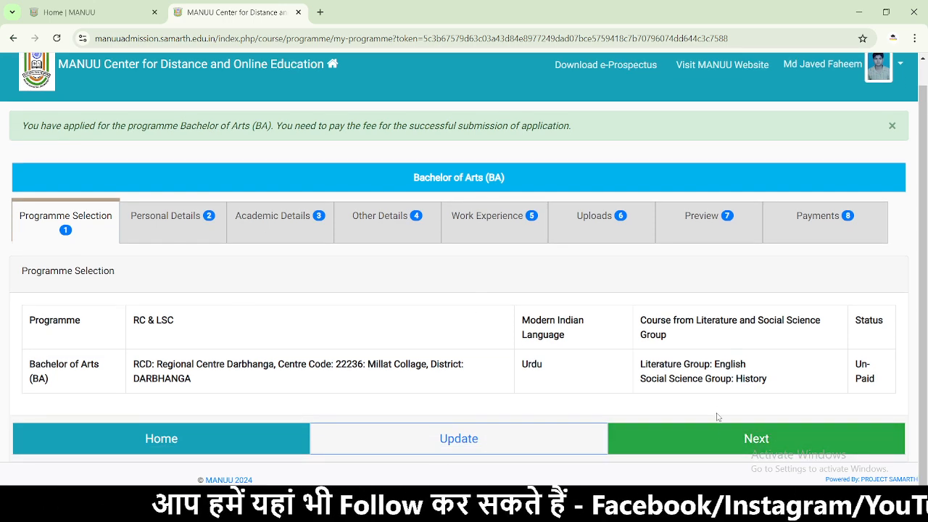
{"action": "left_click", "coordinate": [704, 440]}
{"action": "scroll", "coordinate": [498, 351], "scroll_direction": "down", "scroll_amount": 10}
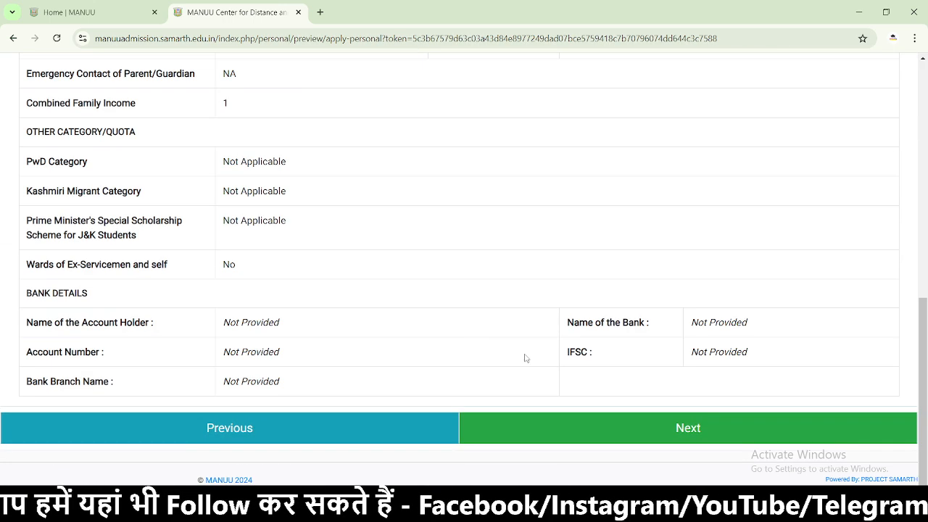
- On the academic form, tick the intermediate pass eligibility criterion and answer yes to Urdu knowledge
{"action": "left_click", "coordinate": [615, 430]}
{"action": "scroll", "coordinate": [468, 323], "scroll_direction": "down", "scroll_amount": 5}
{"action": "scroll", "coordinate": [427, 292], "scroll_direction": "up", "scroll_amount": 4}
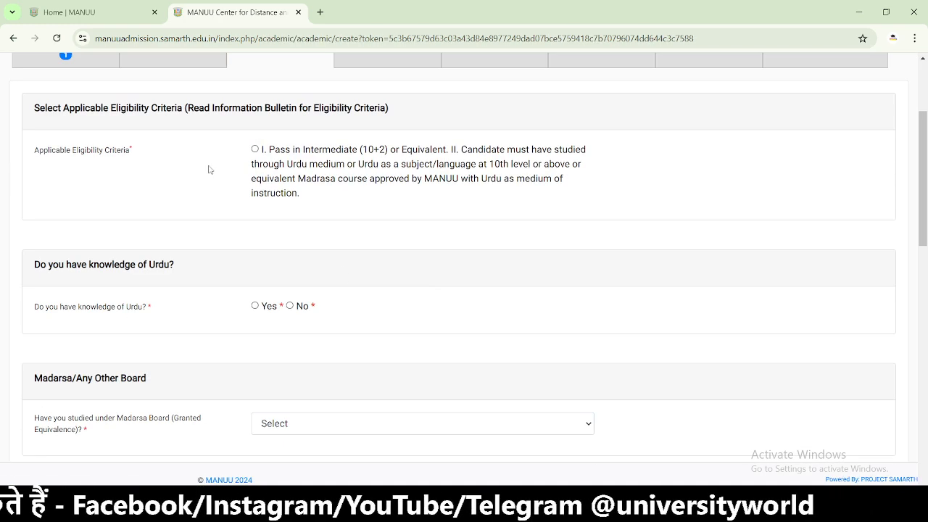
{"action": "left_click", "coordinate": [254, 150]}
{"action": "scroll", "coordinate": [378, 210], "scroll_direction": "up", "scroll_amount": 3}
{"action": "scroll", "coordinate": [378, 209], "scroll_direction": "down", "scroll_amount": 4}
{"action": "scroll", "coordinate": [378, 209], "scroll_direction": "down", "scroll_amount": 3}
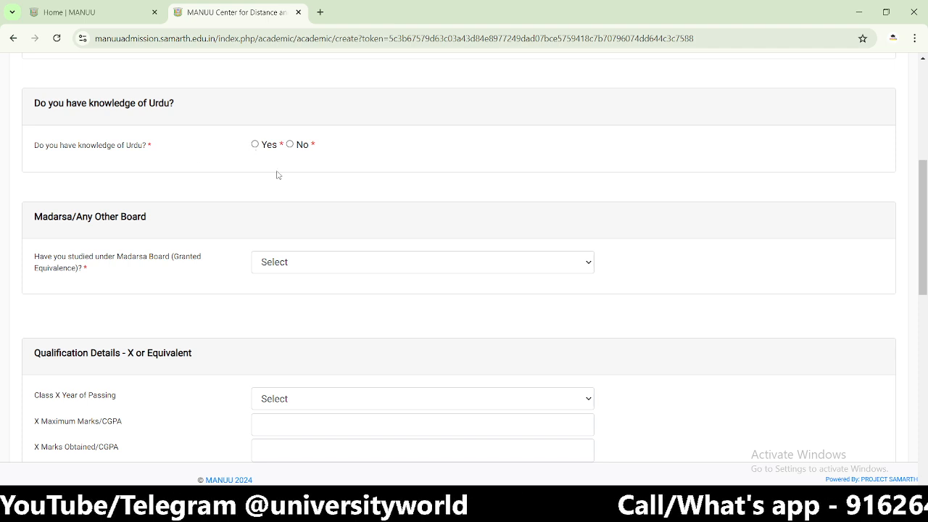
{"action": "left_click", "coordinate": [255, 145]}
{"action": "scroll", "coordinate": [401, 240], "scroll_direction": "down", "scroll_amount": 2}
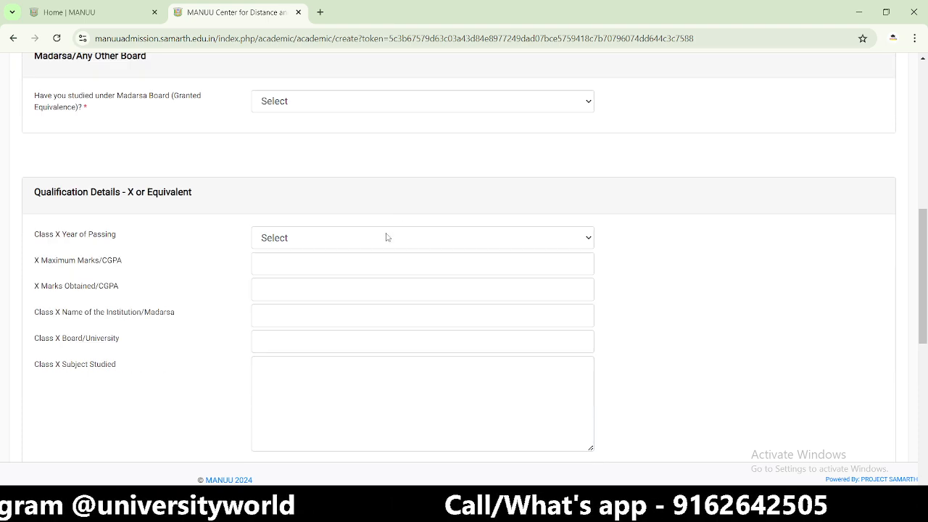
{"action": "scroll", "coordinate": [166, 142], "scroll_direction": "up", "scroll_amount": 2}
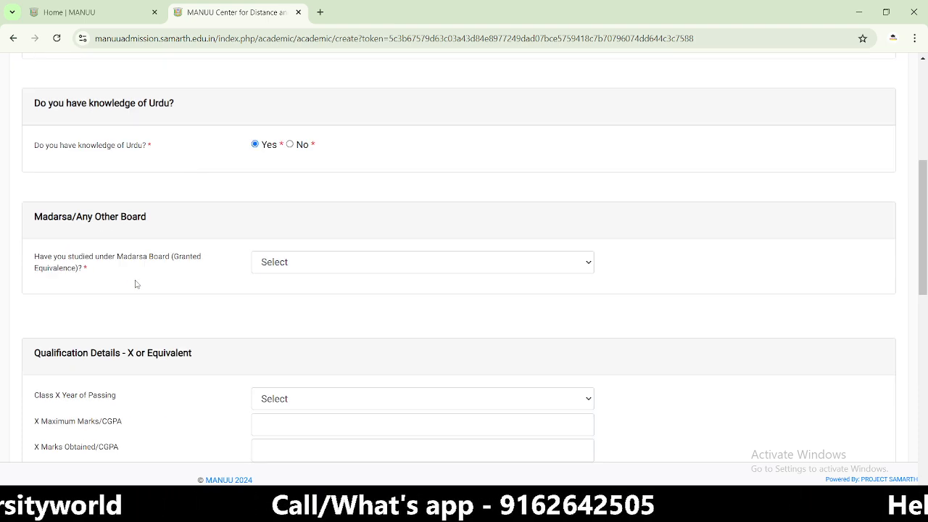
- Answer No for Madarsa Board study and set the Class X passing year to 2016
{"action": "left_click", "coordinate": [338, 268]}
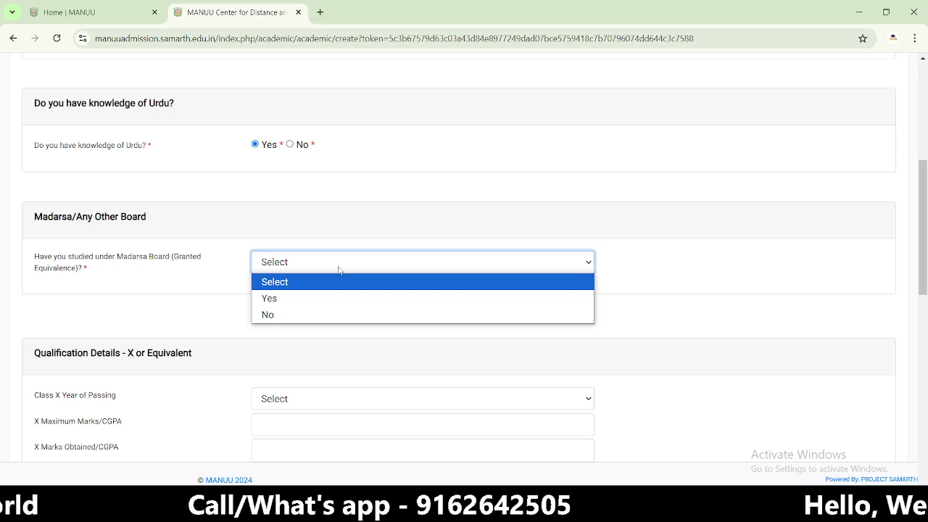
{"action": "left_click", "coordinate": [321, 314]}
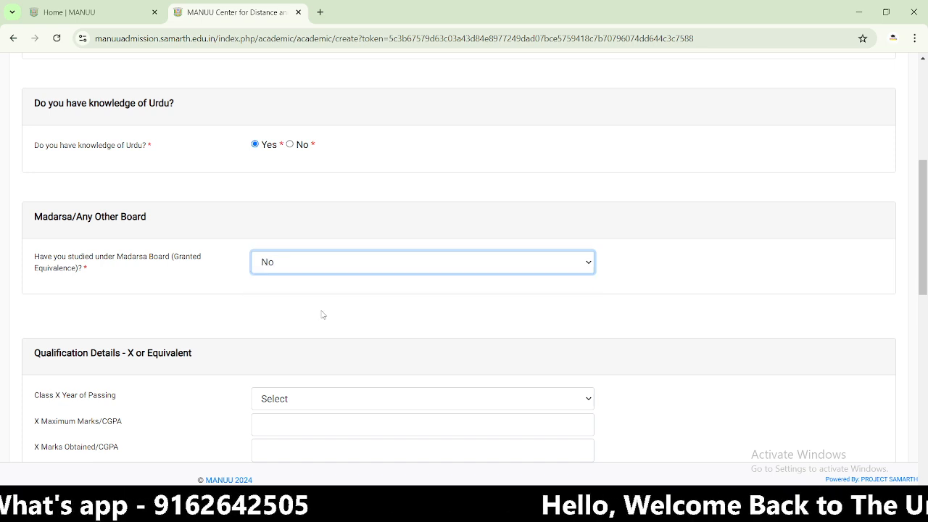
{"action": "scroll", "coordinate": [322, 314], "scroll_direction": "down", "scroll_amount": 2}
{"action": "left_click", "coordinate": [312, 237]}
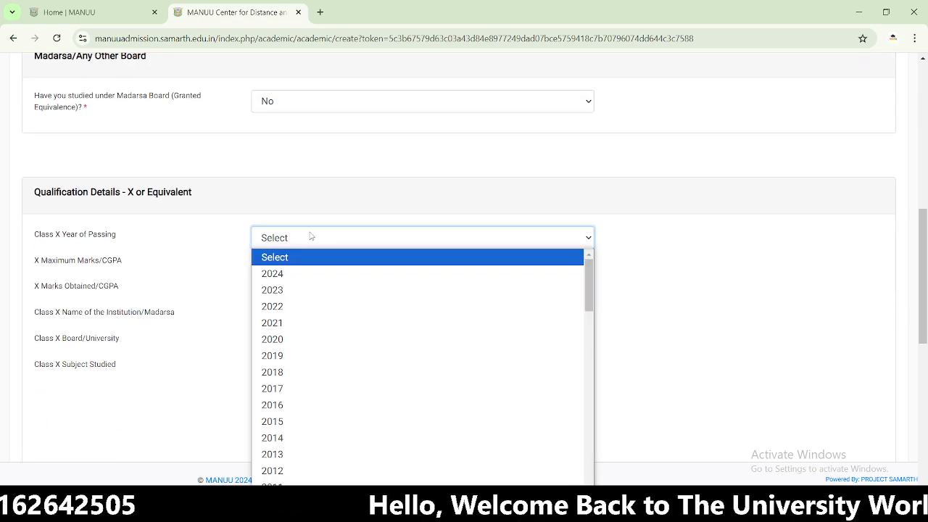
{"action": "left_click", "coordinate": [297, 405]}
- Enter Class X marks 385 of 500, Raj High School, board BSEB, and the subjects studied
{"action": "left_click", "coordinate": [290, 262]}
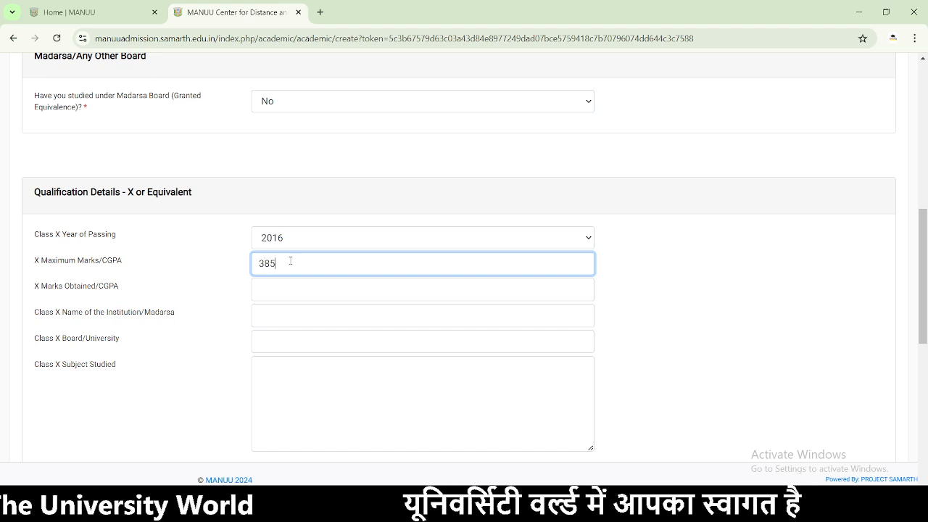
{"action": "left_click", "coordinate": [367, 287]}
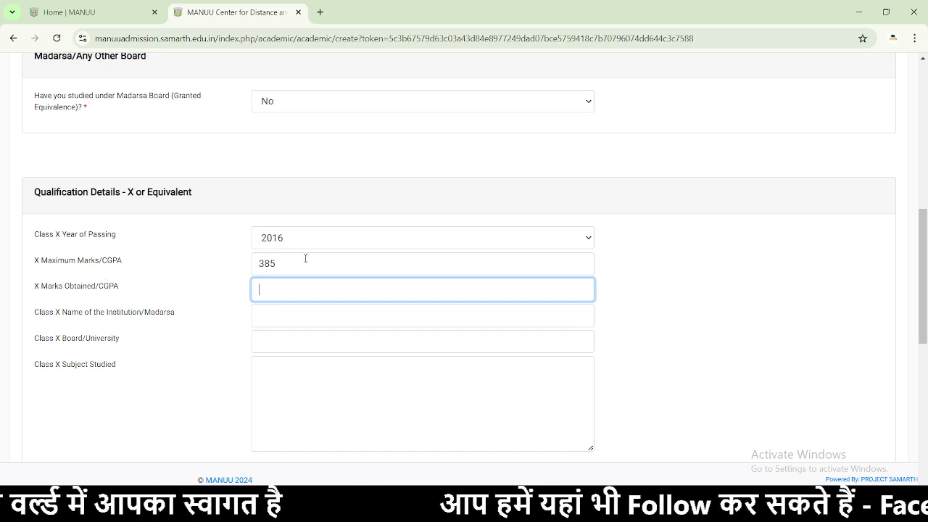
{"action": "key", "text": "shift+Tab"}
{"action": "type", "text": "50"}
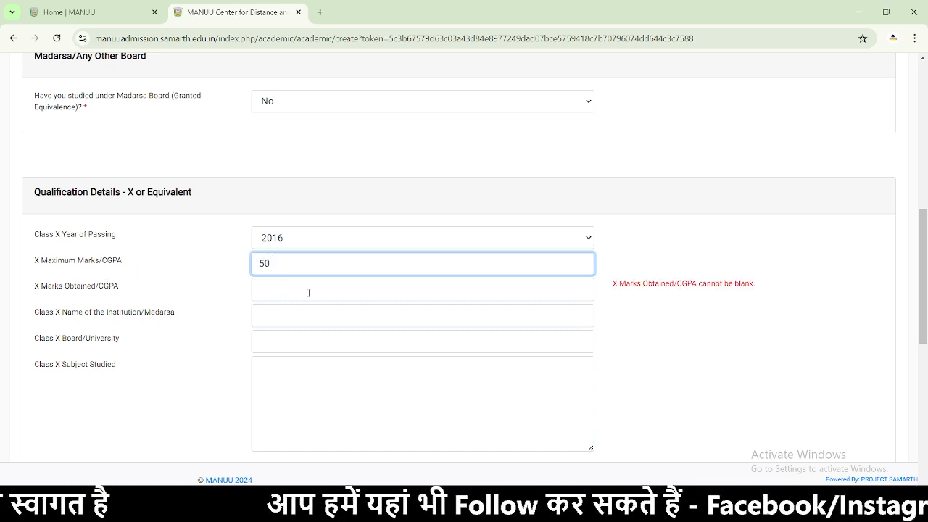
{"action": "left_click", "coordinate": [313, 293]}
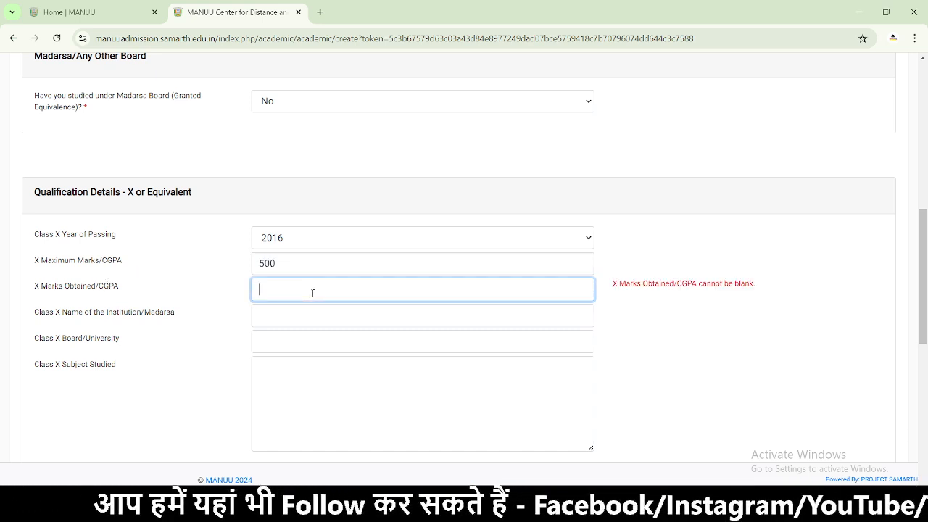
{"action": "left_click", "coordinate": [327, 314]}
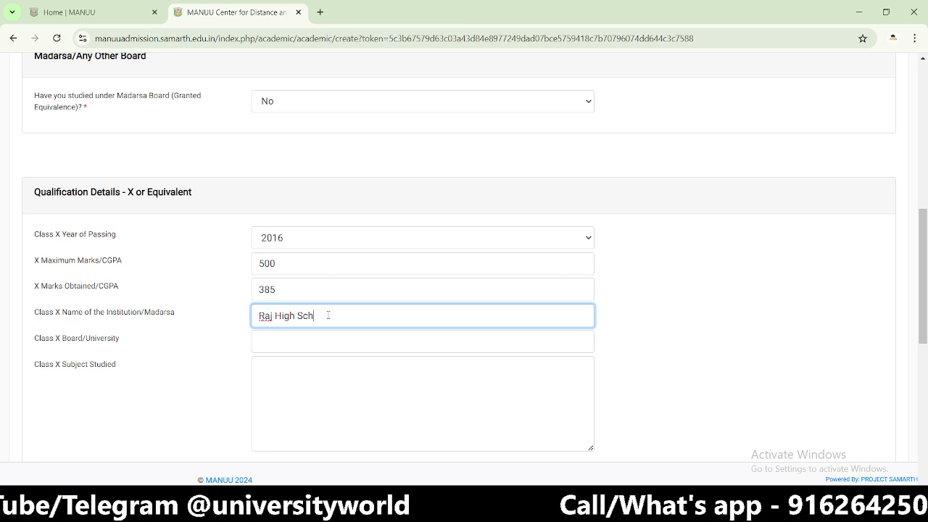
{"action": "left_click", "coordinate": [332, 348]}
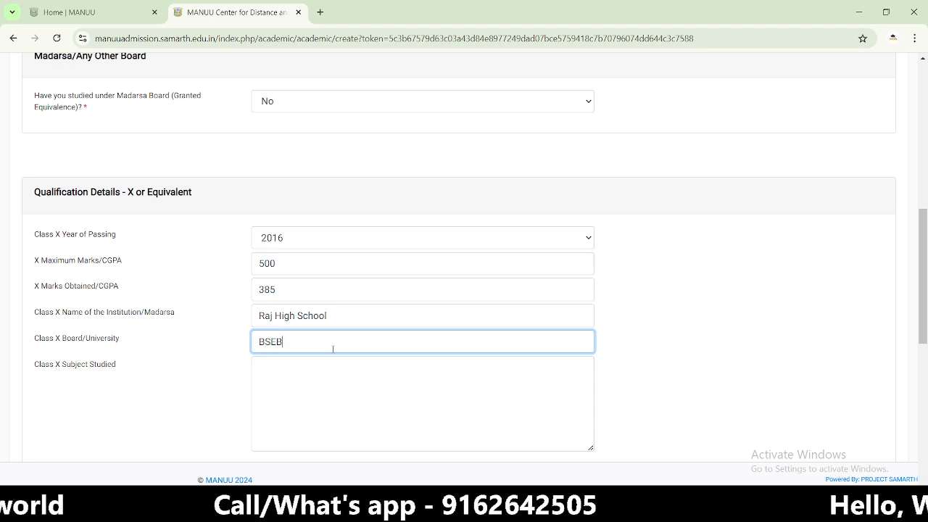
{"action": "left_click", "coordinate": [334, 382]}
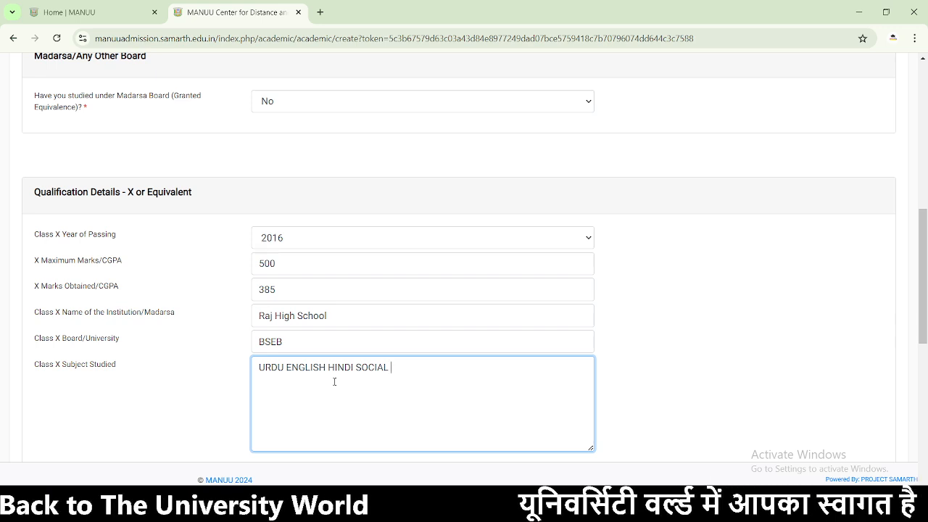
{"action": "type", "text": "ENCE"}
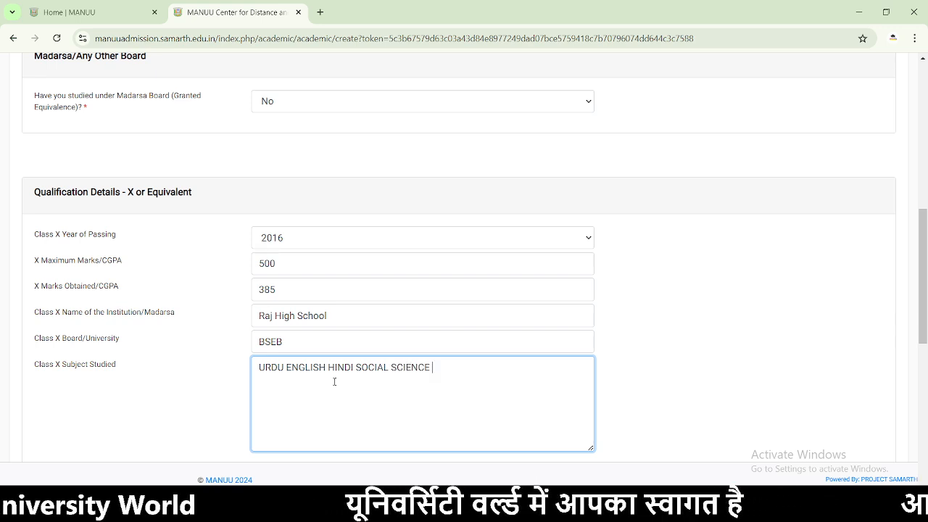
{"action": "type", "text": " MATHS SCIENCE"}
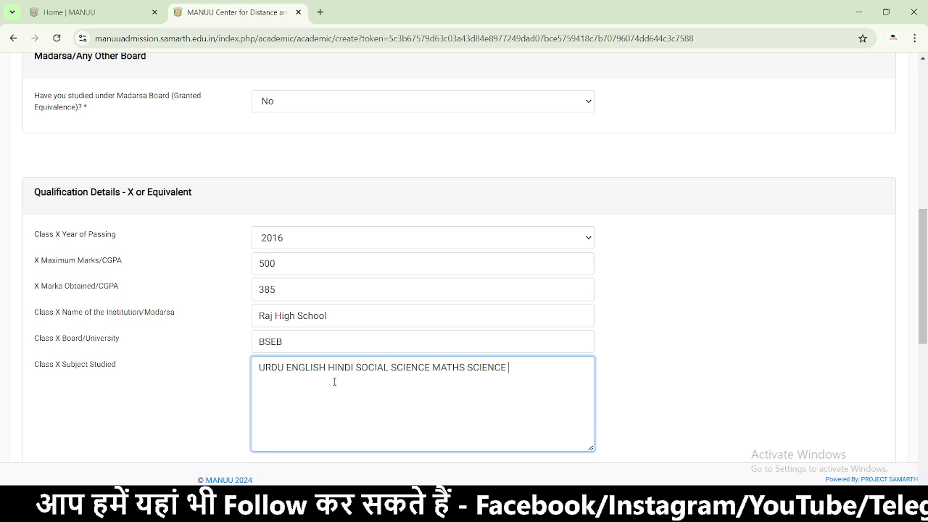
{"action": "scroll", "coordinate": [883, 464], "scroll_direction": "down", "scroll_amount": 8}
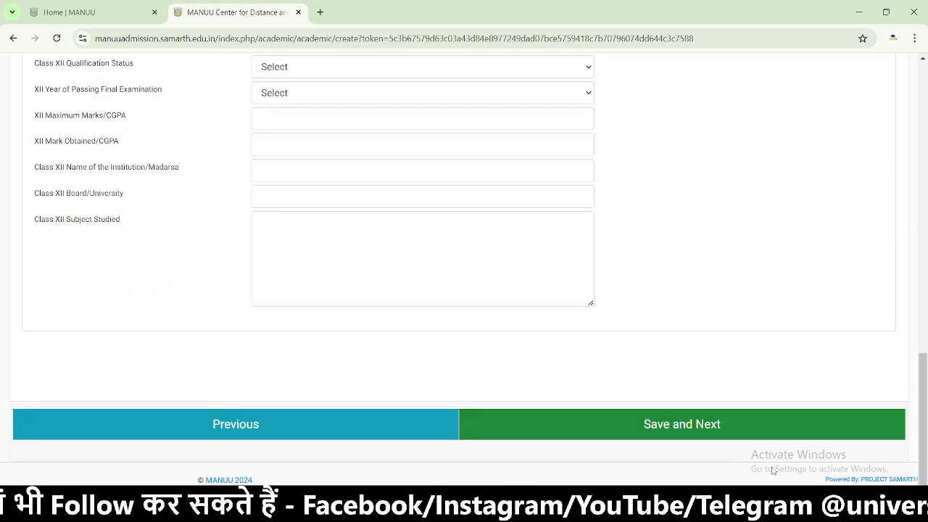
- Enter Class XII marks 347 of 500, institution C M COLLEGE, and board BSEB
{"action": "left_click", "coordinate": [669, 427]}
{"action": "left_click", "coordinate": [424, 118]}
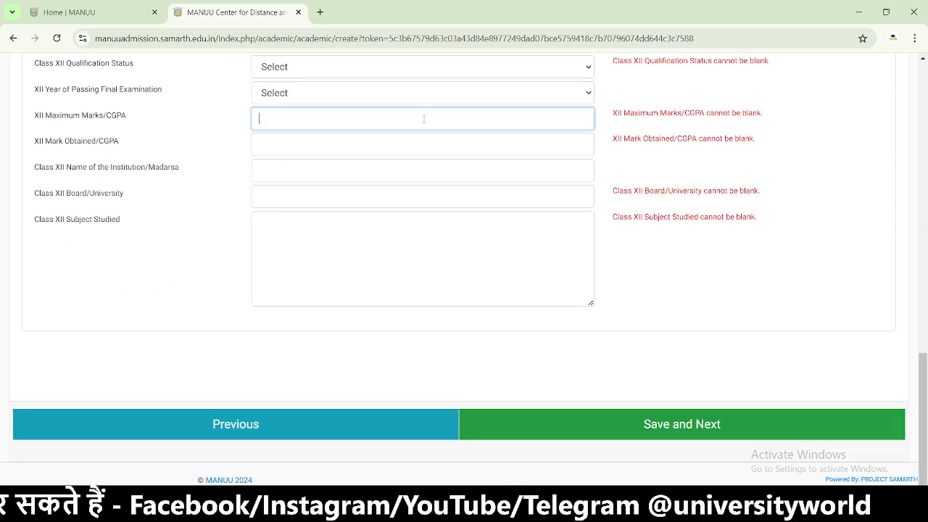
{"action": "left_click", "coordinate": [374, 150]}
{"action": "left_click", "coordinate": [363, 124]}
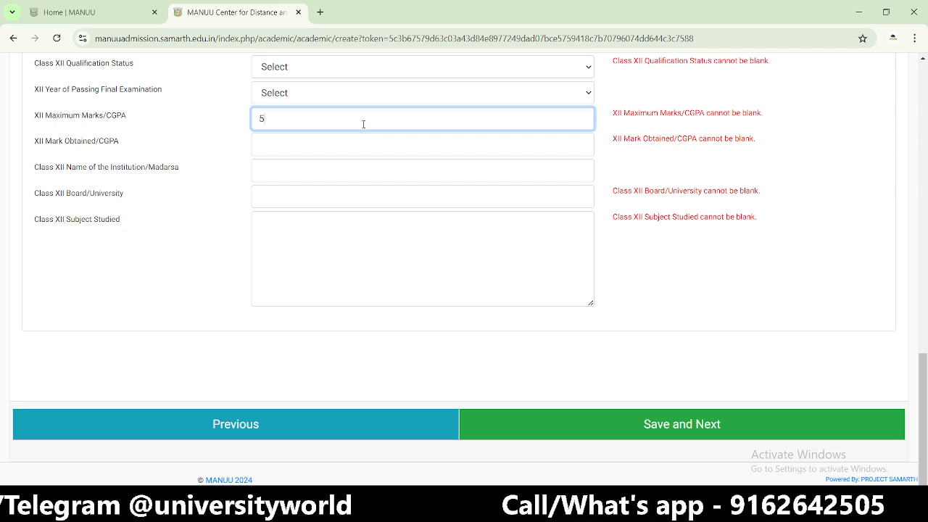
{"action": "left_click", "coordinate": [312, 165]}
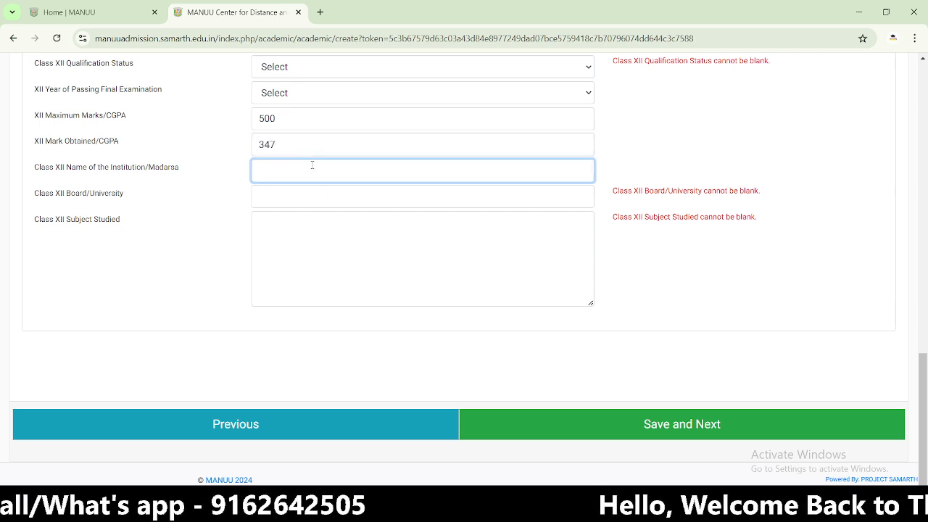
{"action": "left_click", "coordinate": [331, 203]}
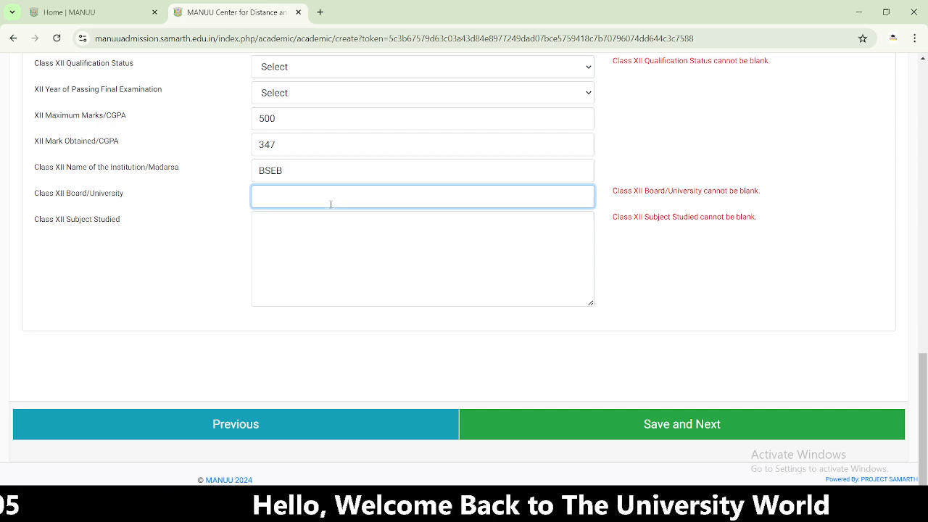
{"action": "double_click", "coordinate": [281, 171]}
{"action": "type", "text": "C M COLLEGE"}
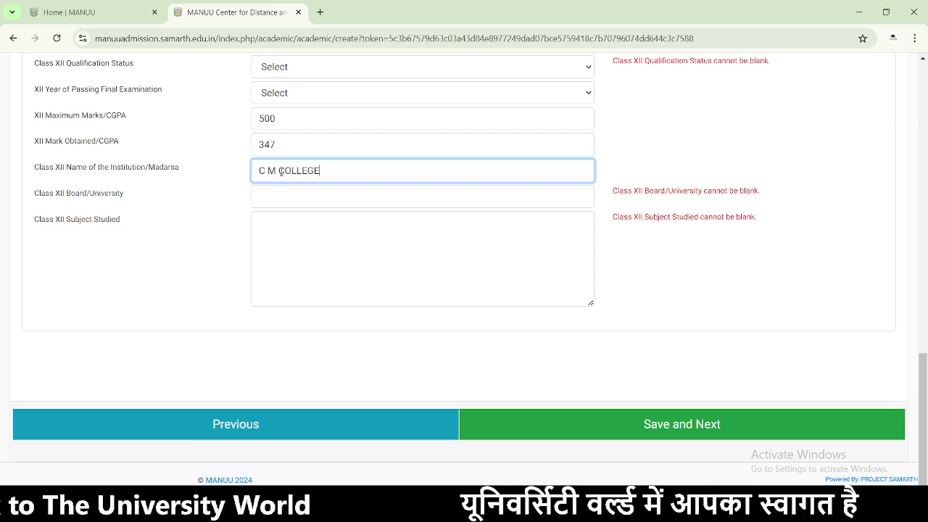
{"action": "left_click", "coordinate": [310, 190]}
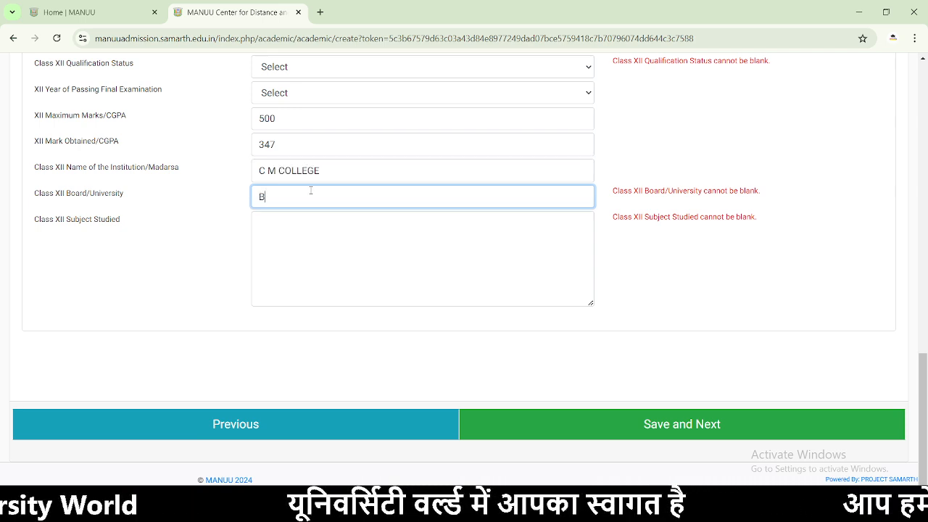
- List Class XII subjects as HISTORY POLITY GEOGRAPHY and try saving the details
{"action": "left_click", "coordinate": [327, 241]}
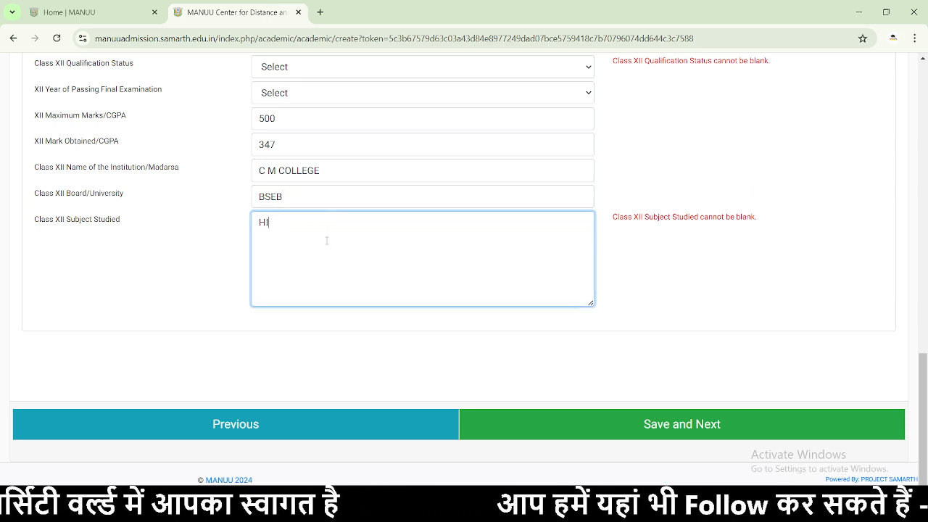
{"action": "type", "text": "HISTORY POLITY GEOGRAPHY"}
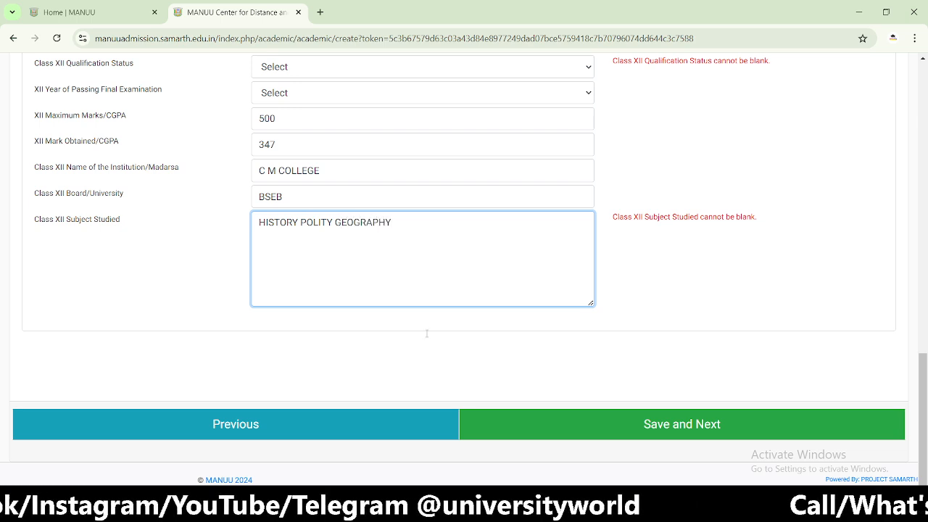
{"action": "left_click", "coordinate": [667, 435]}
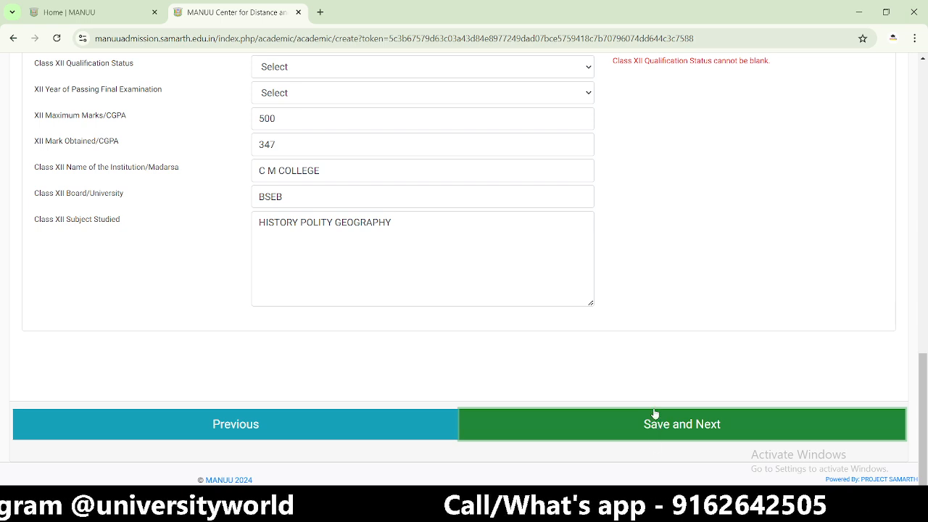
{"action": "scroll", "coordinate": [619, 358], "scroll_direction": "up", "scroll_amount": 2}
- Set Class XII status to Passed with 2018 as year of passing, then save and continue
{"action": "left_click", "coordinate": [487, 230]}
{"action": "left_click", "coordinate": [408, 263]}
{"action": "left_click", "coordinate": [439, 259]}
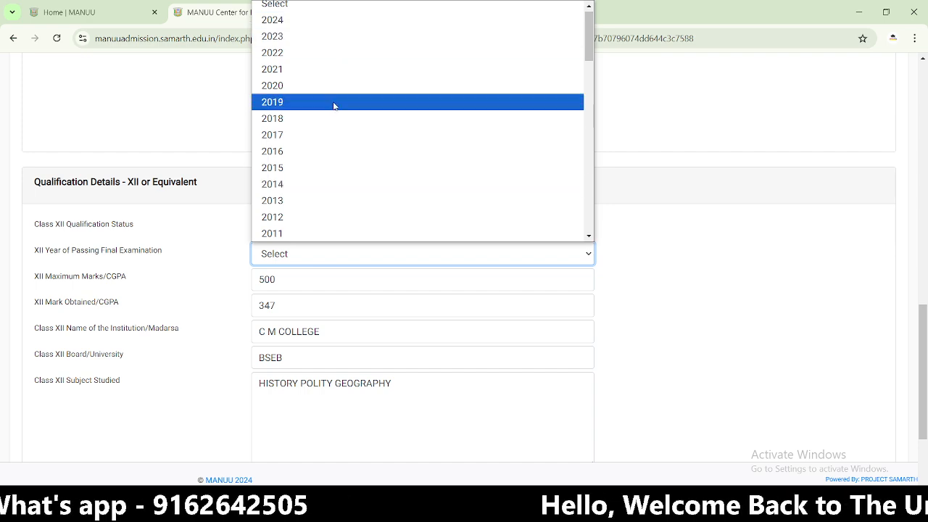
{"action": "left_click", "coordinate": [329, 185]}
{"action": "scroll", "coordinate": [358, 287], "scroll_direction": "down", "scroll_amount": 2}
{"action": "scroll", "coordinate": [358, 286], "scroll_direction": "up", "scroll_amount": 2}
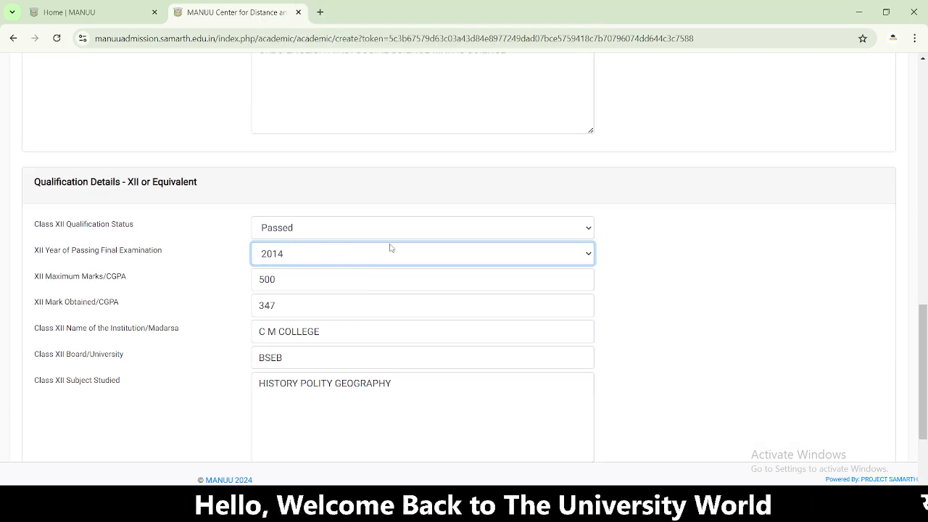
{"action": "scroll", "coordinate": [390, 248], "scroll_direction": "up", "scroll_amount": 4}
{"action": "scroll", "coordinate": [359, 233], "scroll_direction": "down", "scroll_amount": 6}
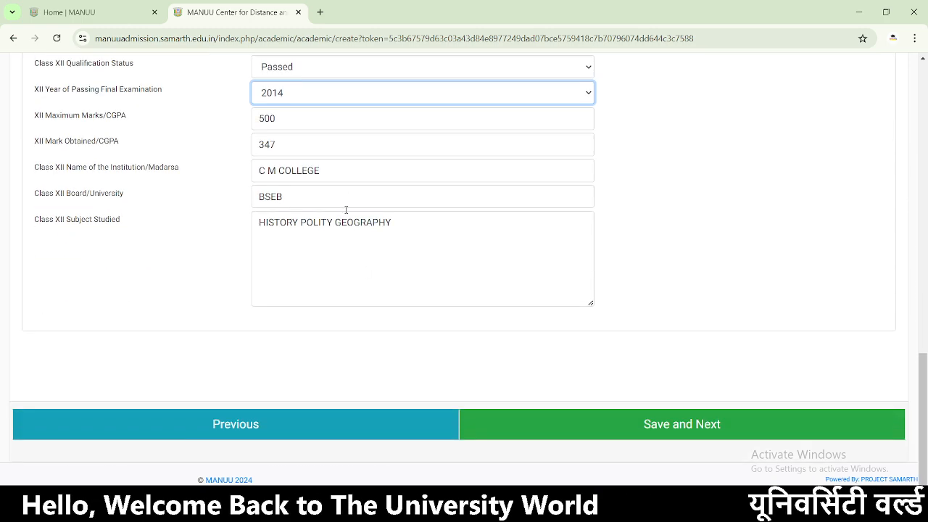
{"action": "left_click", "coordinate": [332, 97]}
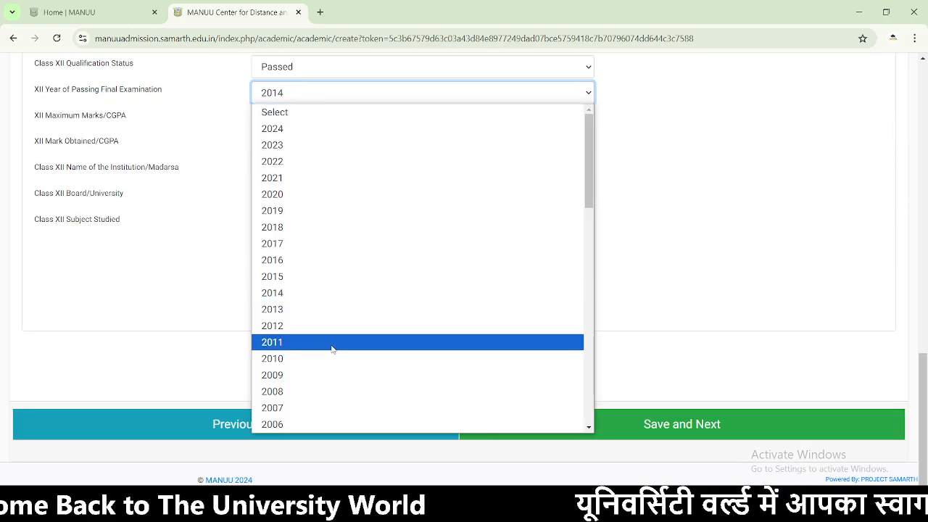
{"action": "left_click", "coordinate": [305, 228]}
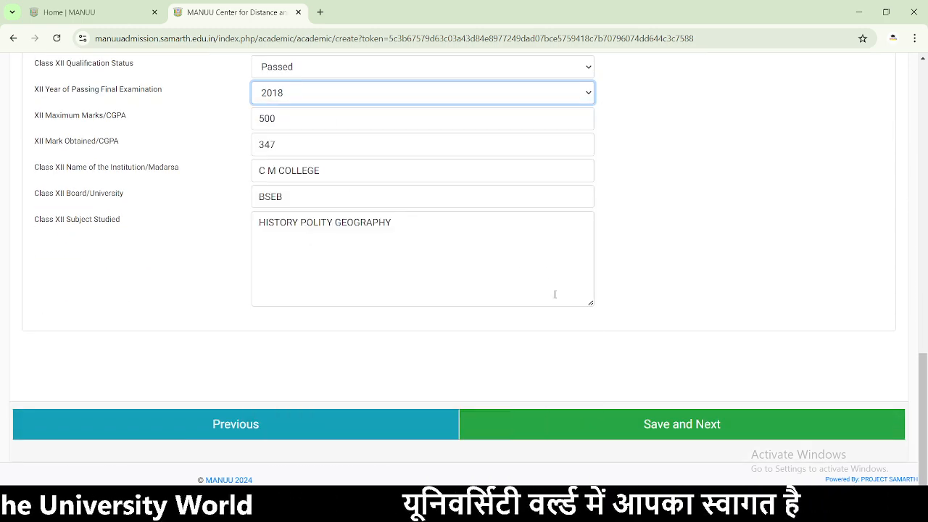
{"action": "left_click", "coordinate": [646, 433]}
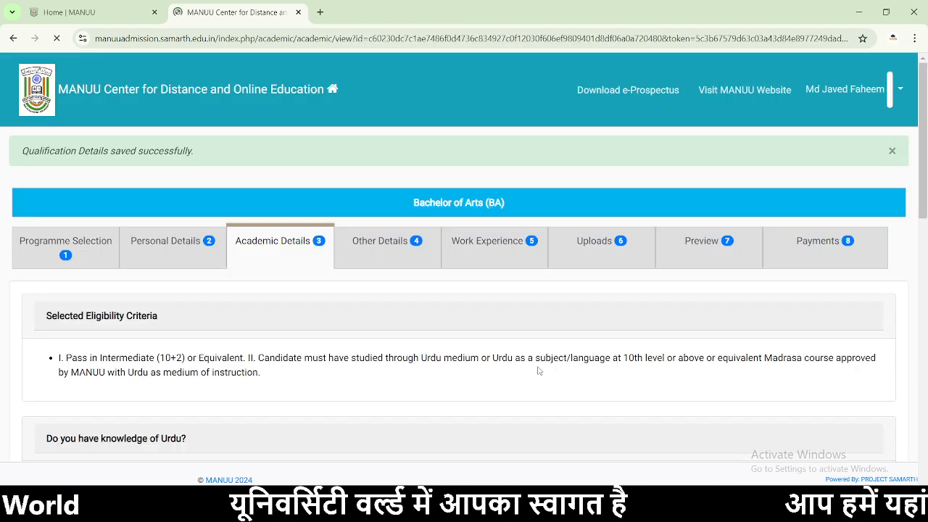
- Advance past the Academic Details and Other Details tabs to the Work Experience step
{"action": "scroll", "coordinate": [435, 326], "scroll_direction": "down", "scroll_amount": 3}
{"action": "scroll", "coordinate": [321, 286], "scroll_direction": "down", "scroll_amount": 8}
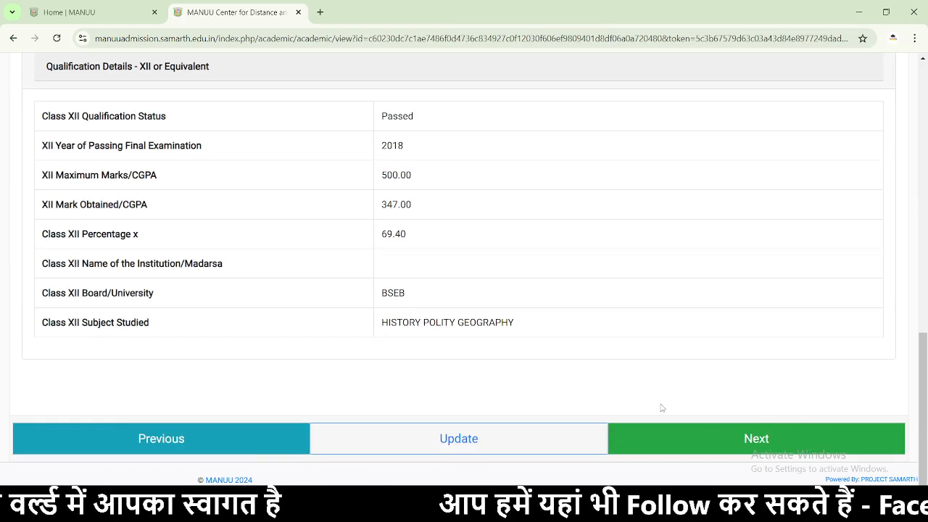
{"action": "left_click", "coordinate": [713, 437]}
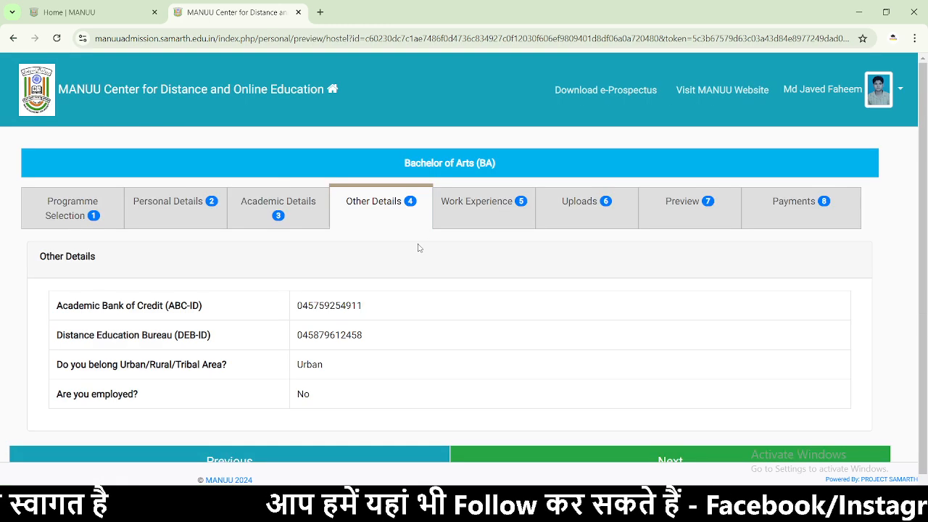
{"action": "left_click_drag", "start_coordinate": [346, 366], "coordinate": [202, 365]}
{"action": "scroll", "coordinate": [326, 358], "scroll_direction": "down", "scroll_amount": 1}
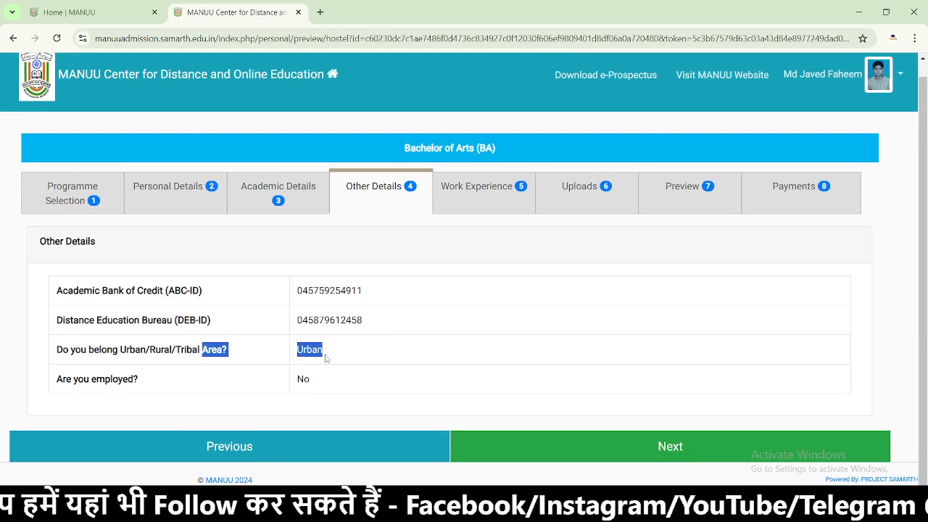
{"action": "left_click", "coordinate": [630, 433]}
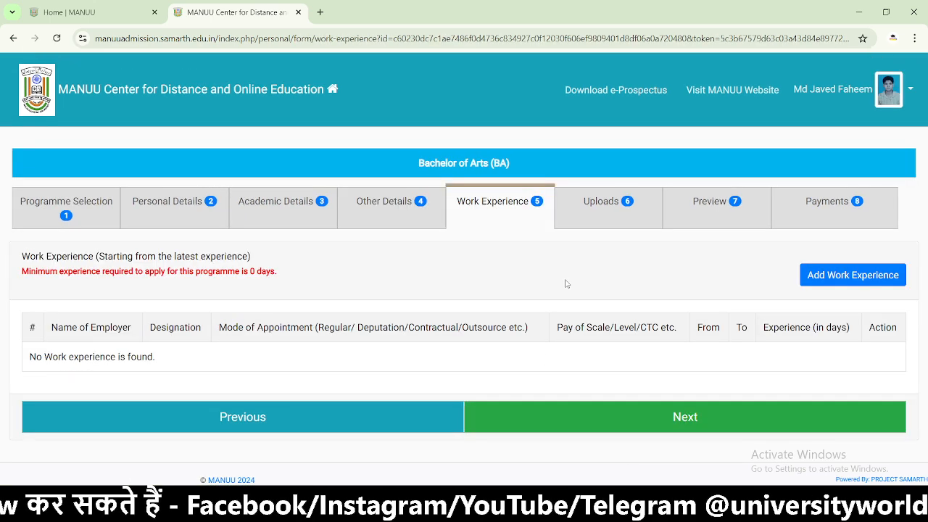
- Go to the Uploads step, view the uploaded photo in a new tab, then return to the form
{"action": "left_click", "coordinate": [605, 417]}
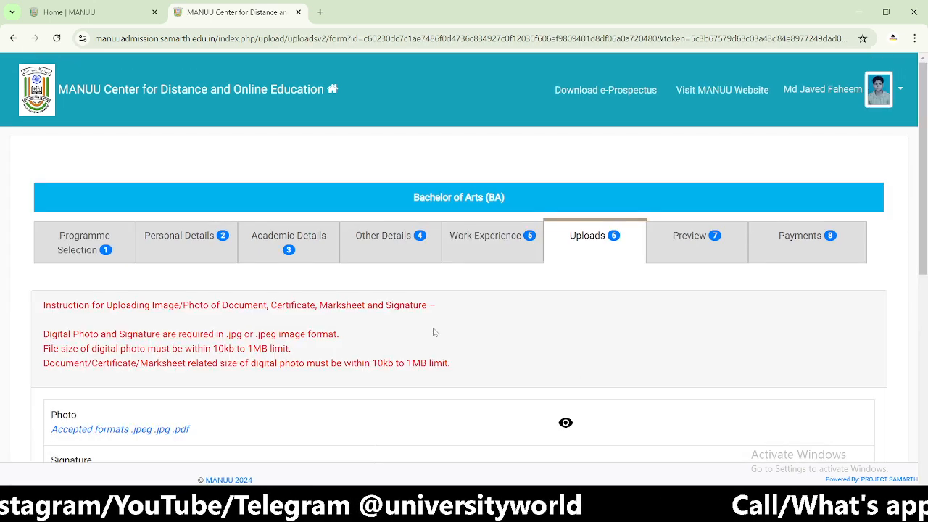
{"action": "scroll", "coordinate": [334, 327], "scroll_direction": "down", "scroll_amount": 2}
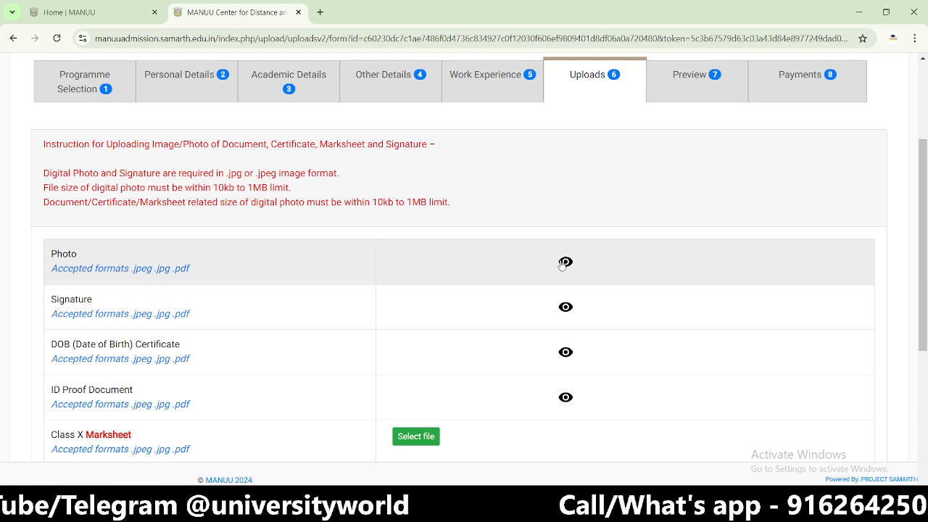
{"action": "left_click", "coordinate": [566, 263]}
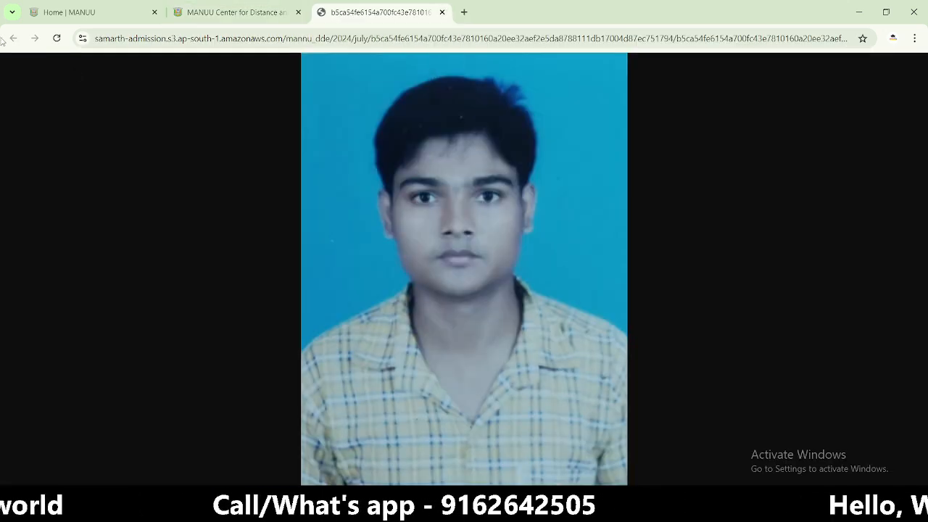
{"action": "left_click", "coordinate": [239, 12]}
{"action": "scroll", "coordinate": [464, 340], "scroll_direction": "down", "scroll_amount": 2}
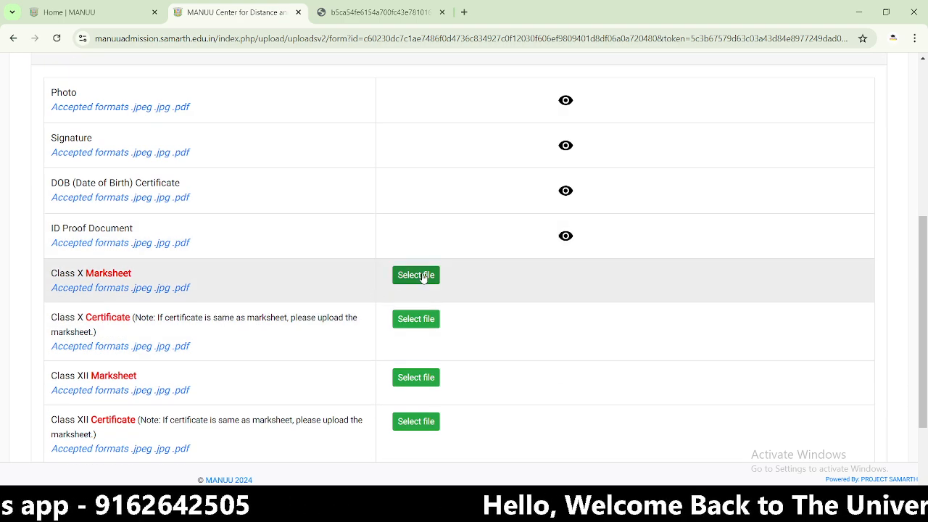
{"action": "scroll", "coordinate": [417, 280], "scroll_direction": "down", "scroll_amount": 2}
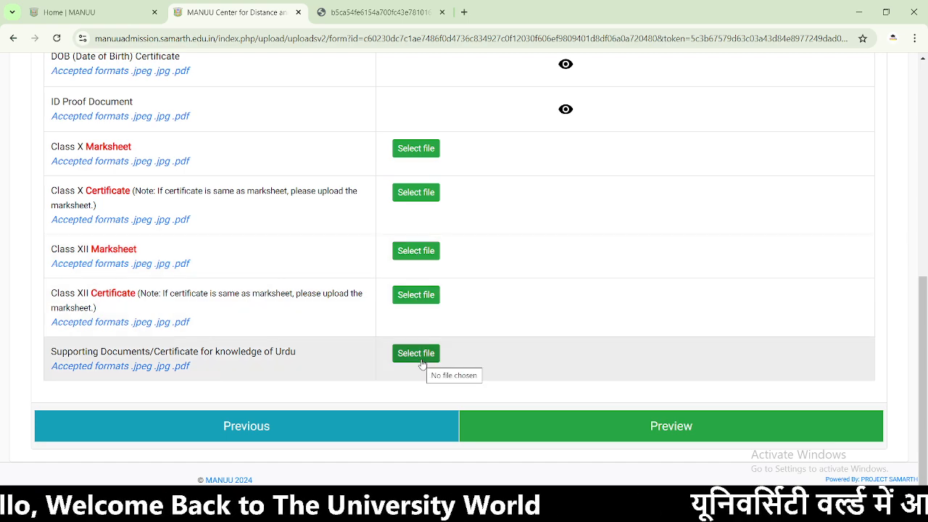
- Upload the 10nth certificate PDF as the Class X Marksheet
{"action": "left_click", "coordinate": [411, 145]}
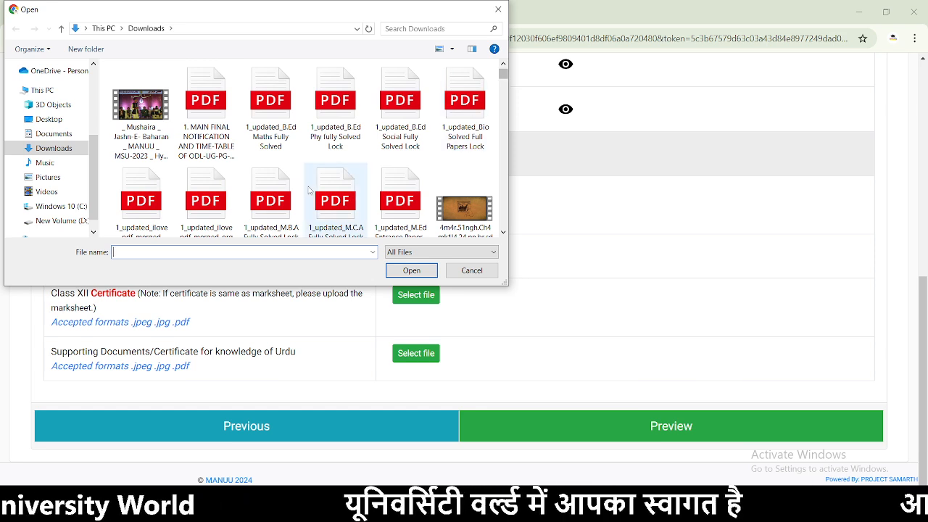
{"action": "scroll", "coordinate": [309, 190], "scroll_direction": "down", "scroll_amount": 3}
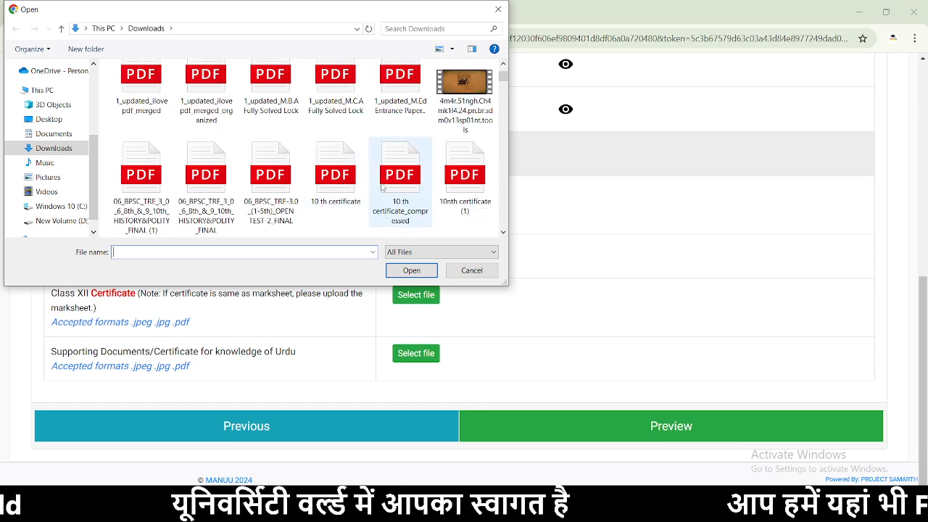
{"action": "scroll", "coordinate": [352, 183], "scroll_direction": "down", "scroll_amount": 2}
{"action": "left_click", "coordinate": [206, 174]}
{"action": "left_click", "coordinate": [411, 270]}
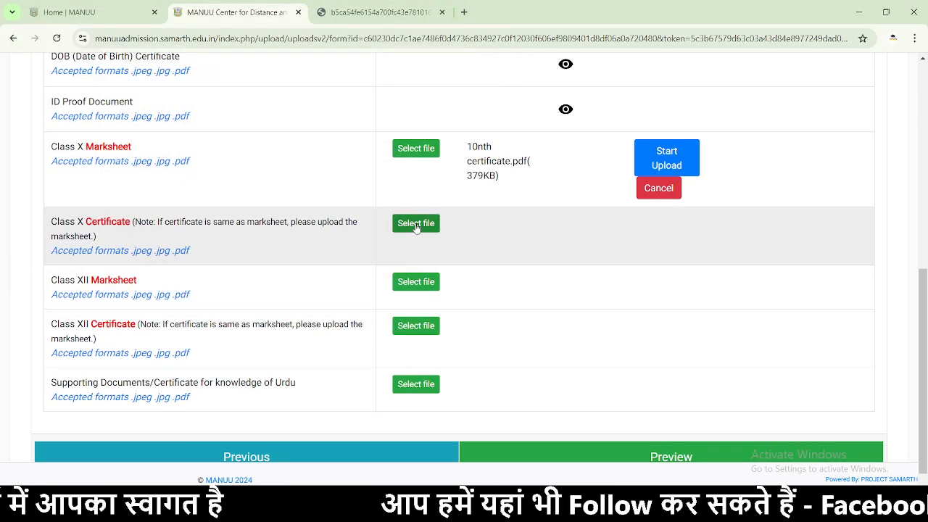
{"action": "left_click", "coordinate": [666, 160]}
- Upload the 10 th certificate PDF as the Class X Certificate
{"action": "left_click", "coordinate": [417, 209]}
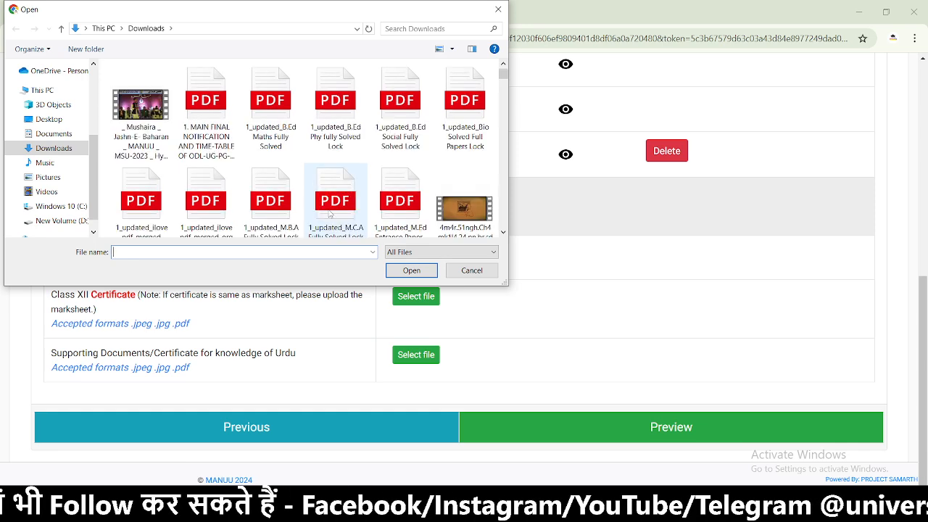
{"action": "scroll", "coordinate": [330, 213], "scroll_direction": "down", "scroll_amount": 3}
{"action": "left_click", "coordinate": [336, 182]}
{"action": "left_click", "coordinate": [426, 268]}
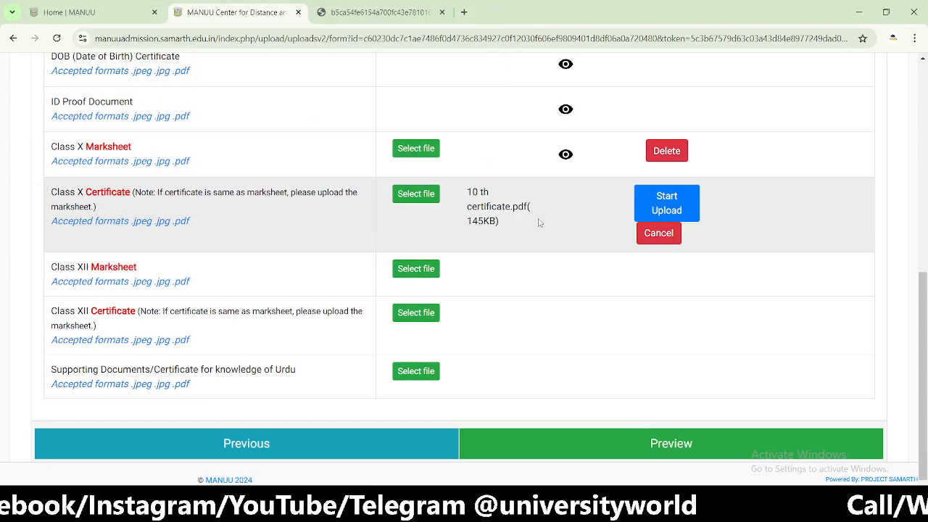
{"action": "left_click", "coordinate": [667, 209]}
- Attach Inter Marksheet.pdf to the Class XII Marksheet row
{"action": "left_click", "coordinate": [410, 253]}
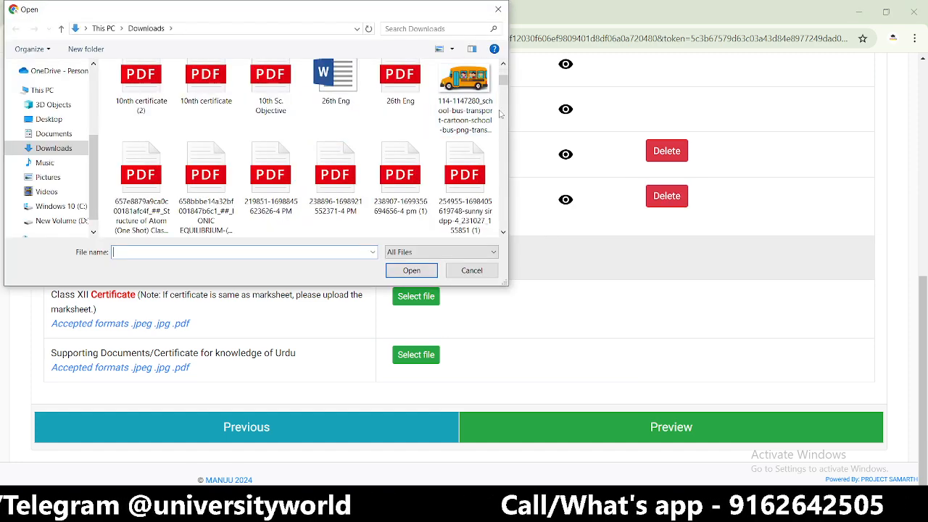
{"action": "scroll", "coordinate": [324, 179], "scroll_direction": "down", "scroll_amount": 10}
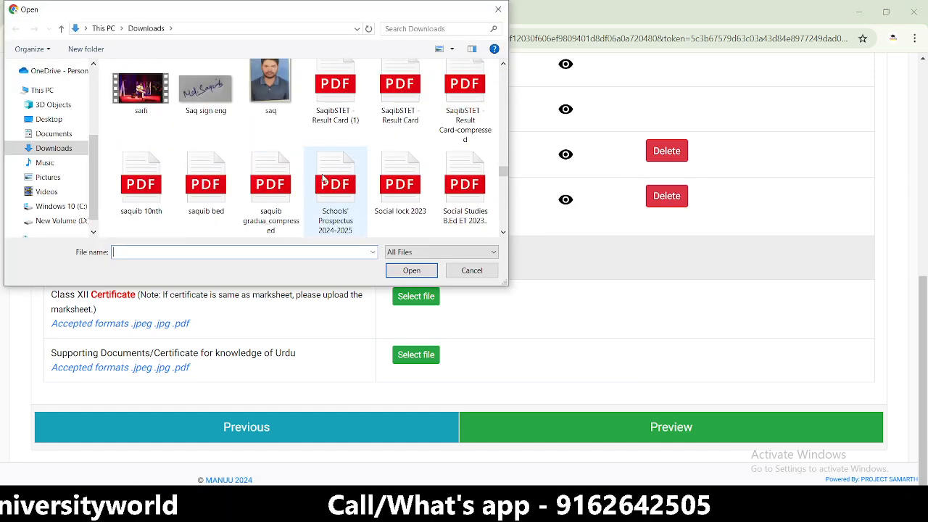
{"action": "scroll", "coordinate": [324, 179], "scroll_direction": "up", "scroll_amount": 6}
{"action": "scroll", "coordinate": [324, 179], "scroll_direction": "up", "scroll_amount": 4}
{"action": "scroll", "coordinate": [323, 179], "scroll_direction": "up", "scroll_amount": 1}
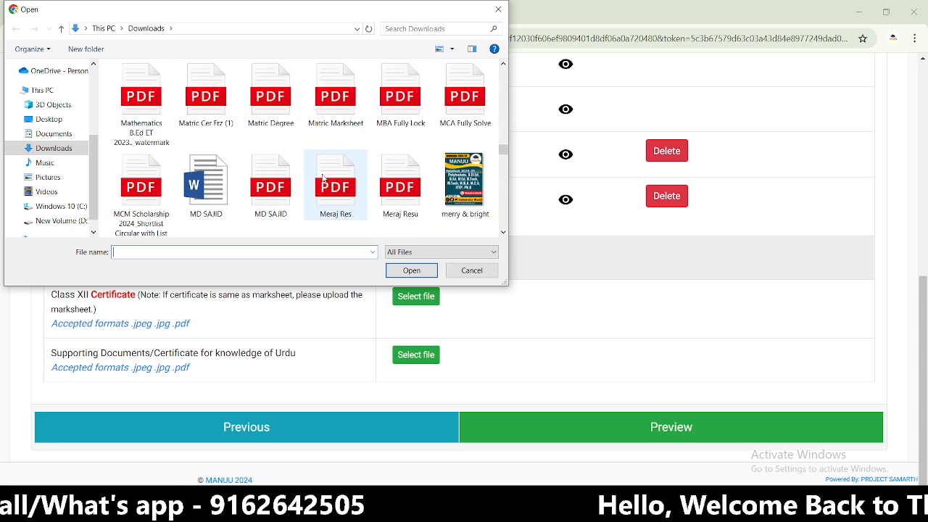
{"action": "left_click", "coordinate": [316, 116]}
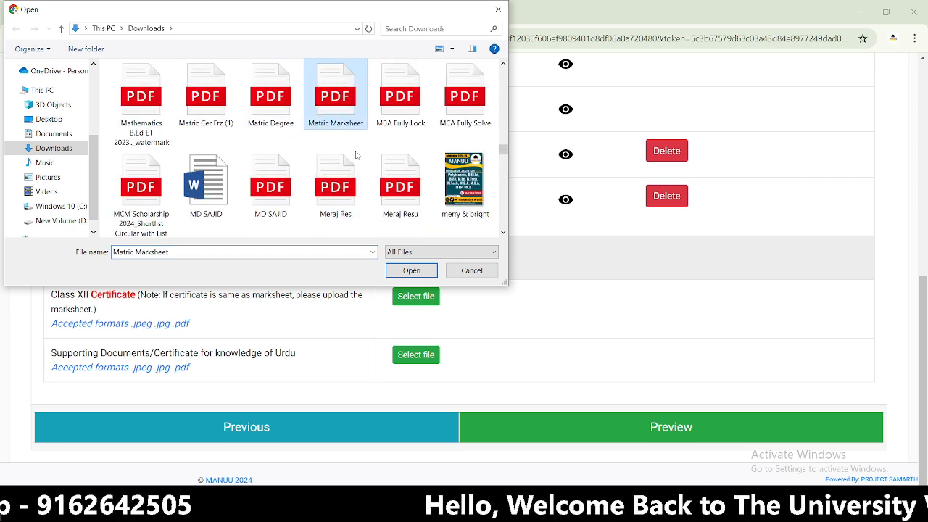
{"action": "scroll", "coordinate": [335, 164], "scroll_direction": "up", "scroll_amount": 4}
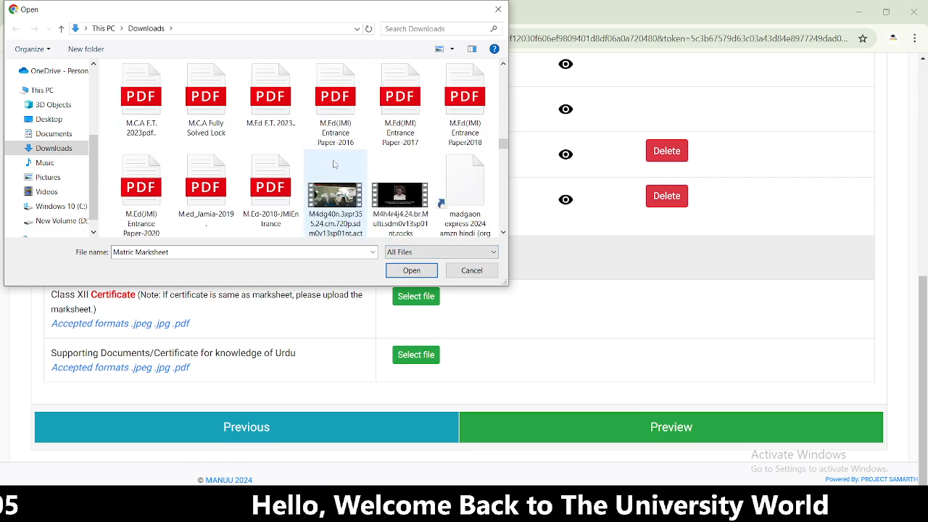
{"action": "scroll", "coordinate": [333, 166], "scroll_direction": "up", "scroll_amount": 3}
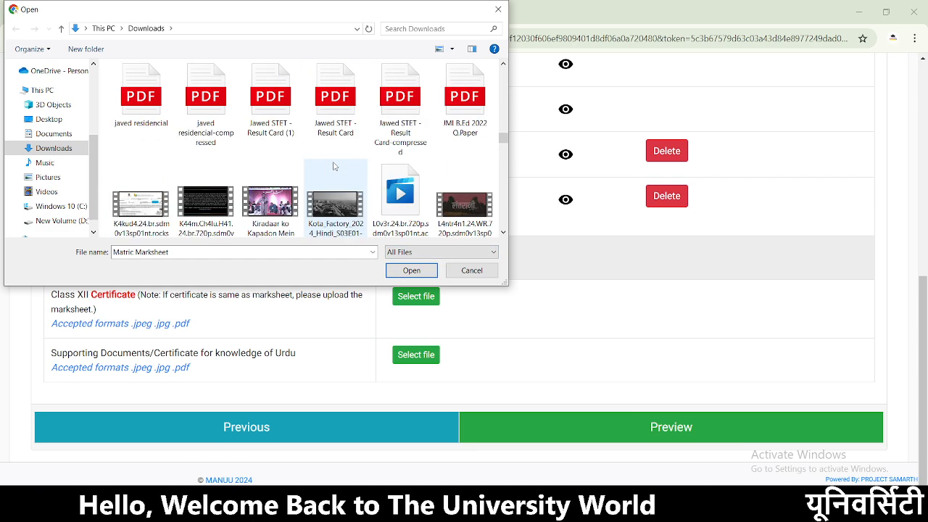
{"action": "scroll", "coordinate": [333, 166], "scroll_direction": "up", "scroll_amount": 1}
{"action": "scroll", "coordinate": [334, 166], "scroll_direction": "up", "scroll_amount": 1}
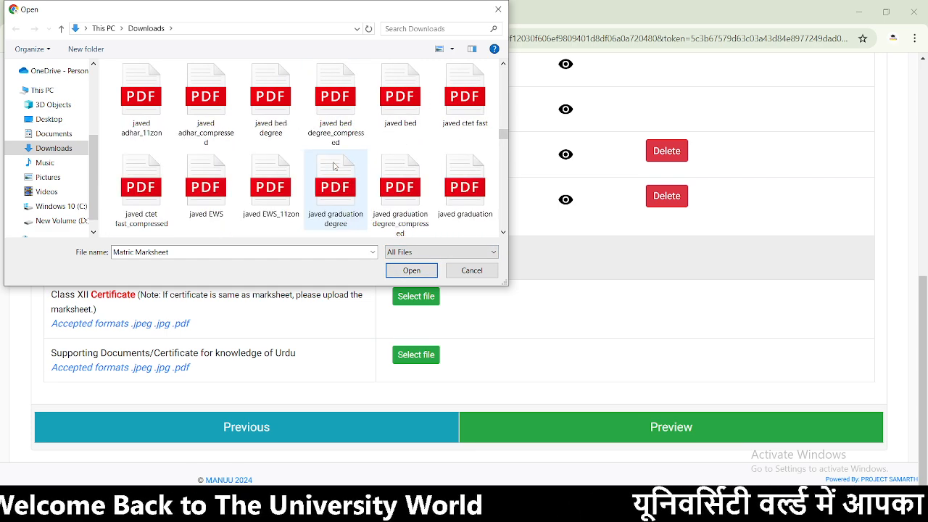
{"action": "scroll", "coordinate": [333, 166], "scroll_direction": "up", "scroll_amount": 1}
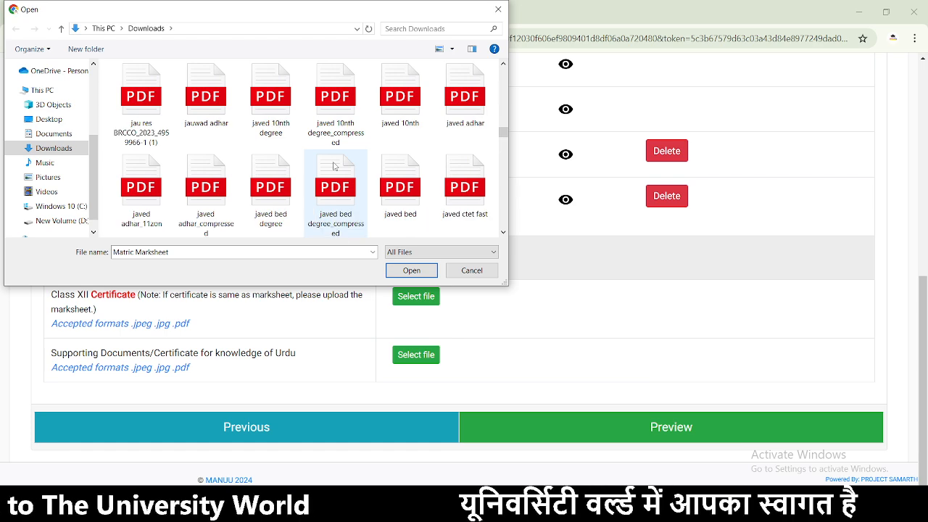
{"action": "scroll", "coordinate": [333, 166], "scroll_direction": "up", "scroll_amount": 1}
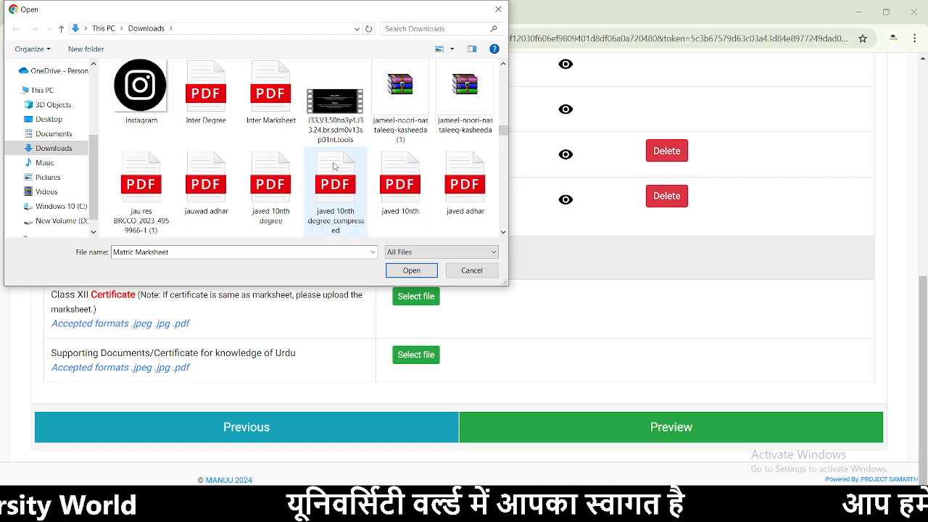
{"action": "left_click", "coordinate": [270, 98]}
{"action": "left_click", "coordinate": [411, 270]}
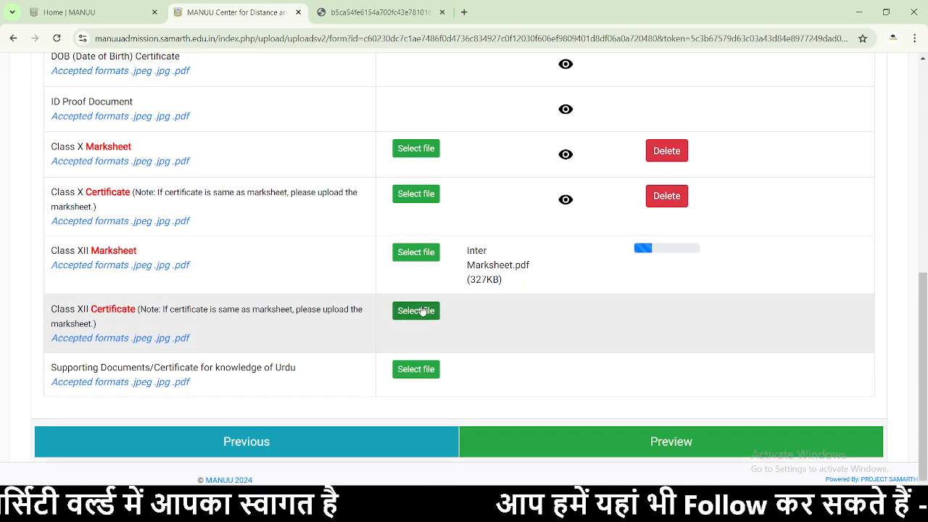
- Upload Inter Degree.pdf as the Class XII Certificate and check the uploaded document
{"action": "left_click", "coordinate": [416, 311]}
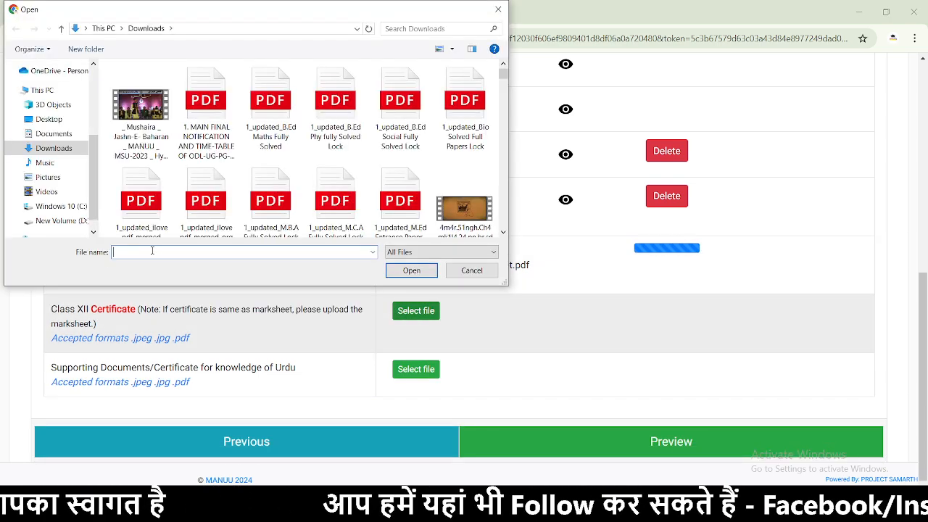
{"action": "type", "text": "in"}
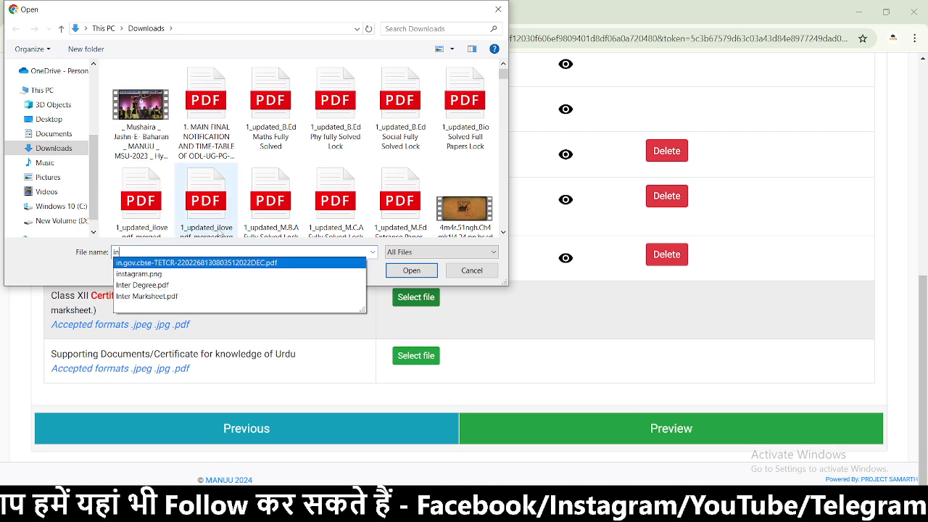
{"action": "left_click", "coordinate": [142, 285]}
{"action": "left_click", "coordinate": [399, 272]}
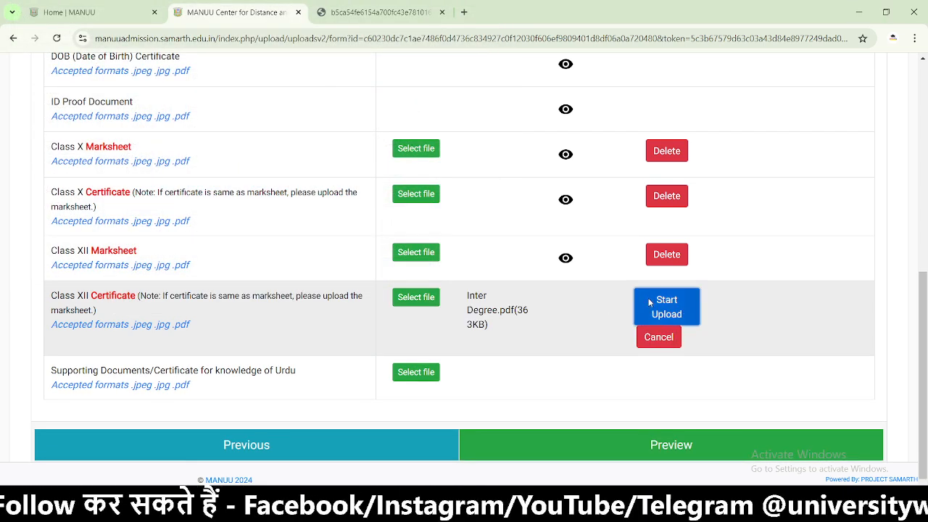
{"action": "left_click", "coordinate": [656, 305]}
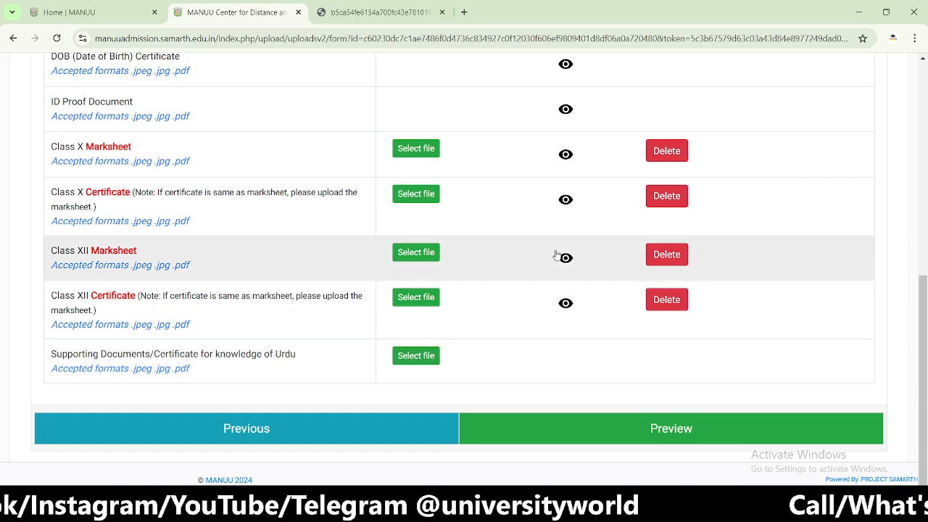
{"action": "left_click", "coordinate": [566, 304]}
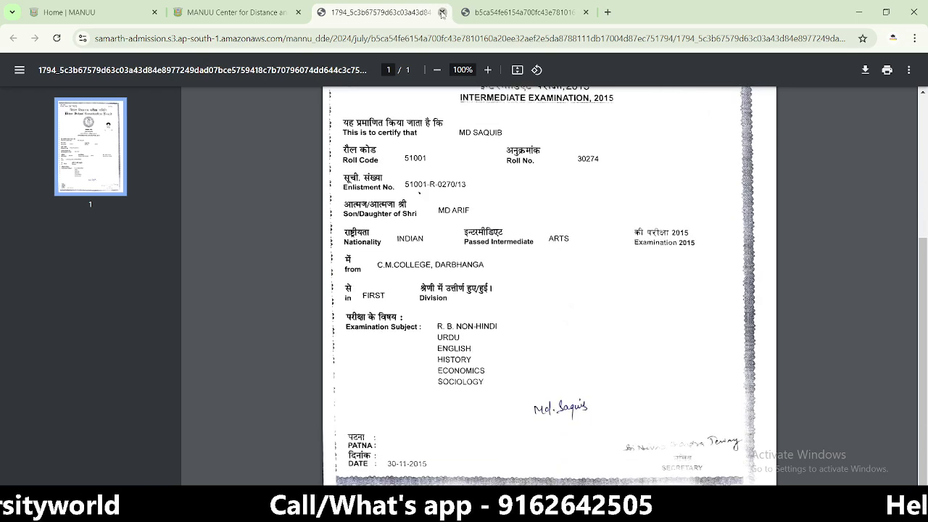
{"action": "left_click", "coordinate": [444, 13]}
- Upload the 10nth certificate file as the Urdu supporting document
{"action": "left_click", "coordinate": [416, 355]}
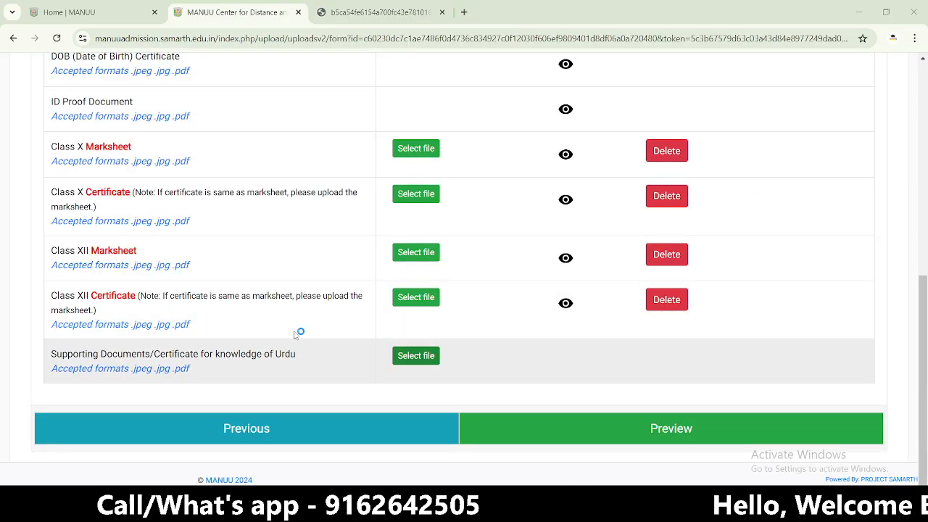
{"action": "scroll", "coordinate": [203, 181], "scroll_direction": "down", "scroll_amount": 5}
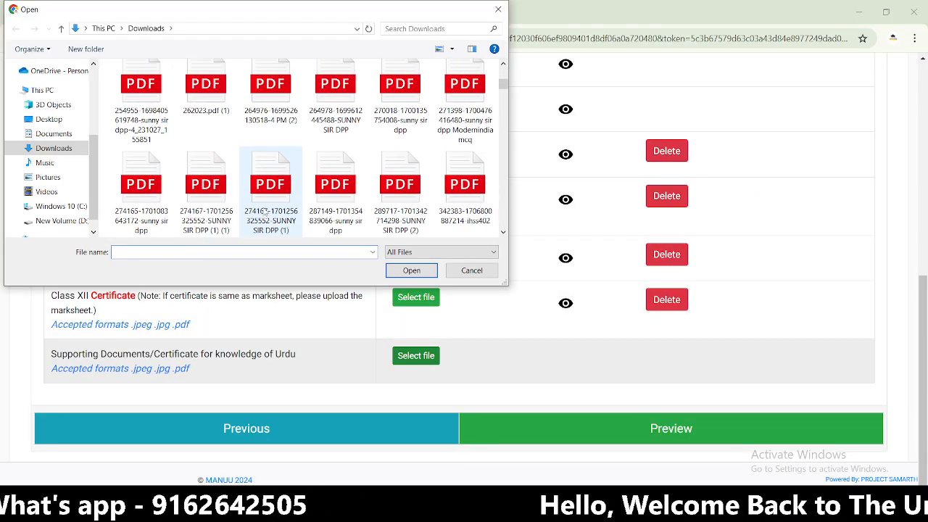
{"action": "scroll", "coordinate": [210, 145], "scroll_direction": "up", "scroll_amount": 3}
{"action": "left_click", "coordinate": [206, 109]}
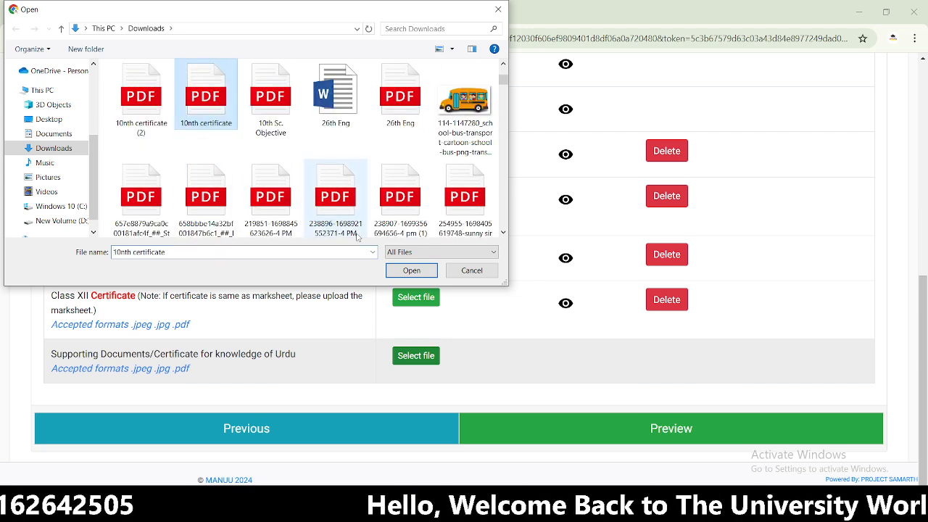
{"action": "left_click", "coordinate": [411, 270]}
{"action": "left_click", "coordinate": [666, 365]}
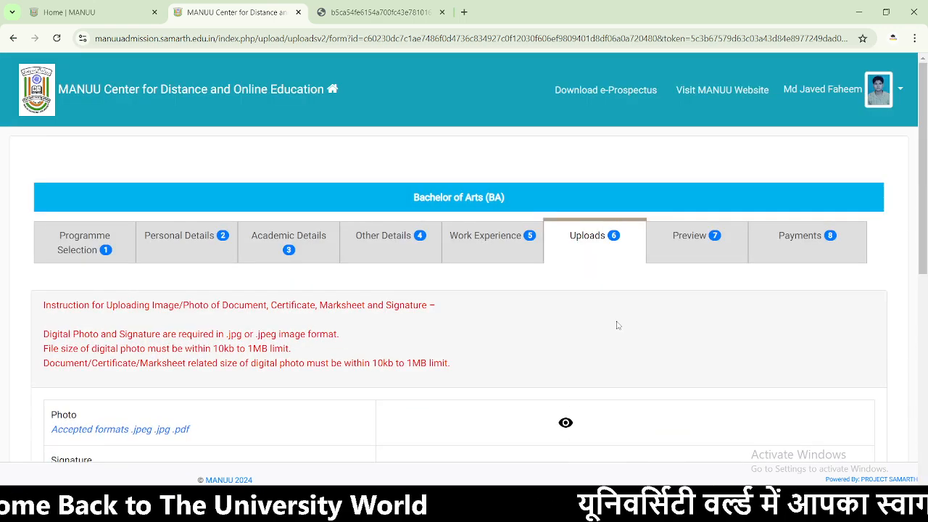
{"action": "scroll", "coordinate": [618, 326], "scroll_direction": "down", "scroll_amount": 10}
- Review the application preview and send it on to fee payment
{"action": "left_click", "coordinate": [632, 434]}
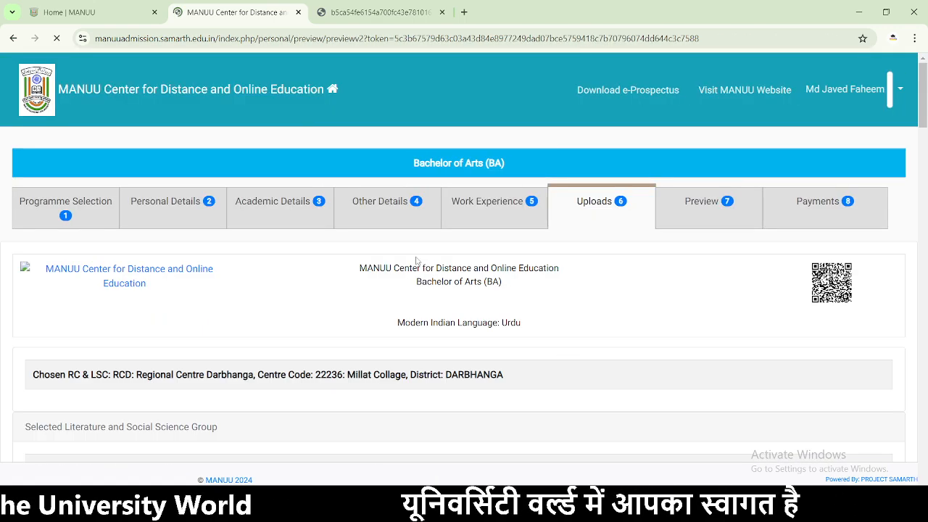
{"action": "scroll", "coordinate": [448, 312], "scroll_direction": "down", "scroll_amount": 15}
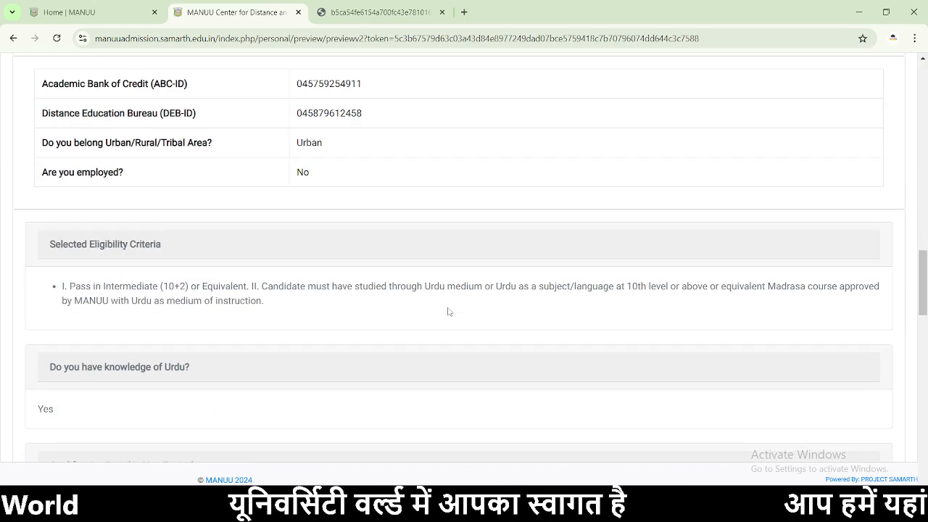
{"action": "scroll", "coordinate": [448, 312], "scroll_direction": "down", "scroll_amount": 15}
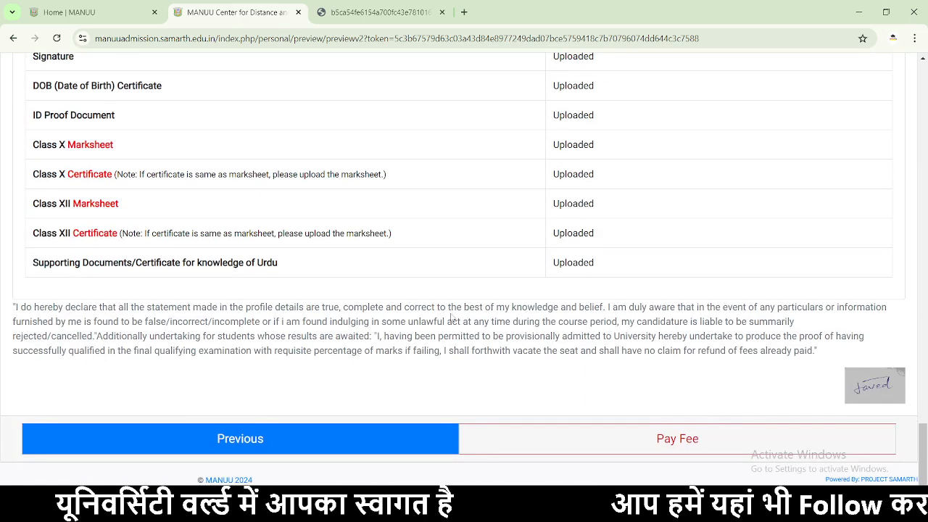
{"action": "left_click", "coordinate": [639, 442]}
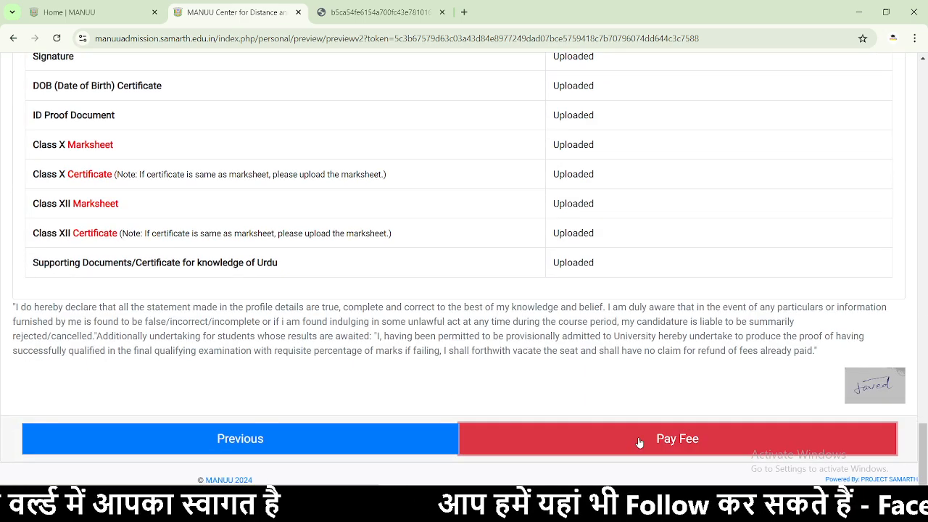
{"action": "scroll", "coordinate": [519, 315], "scroll_direction": "down", "scroll_amount": 5}
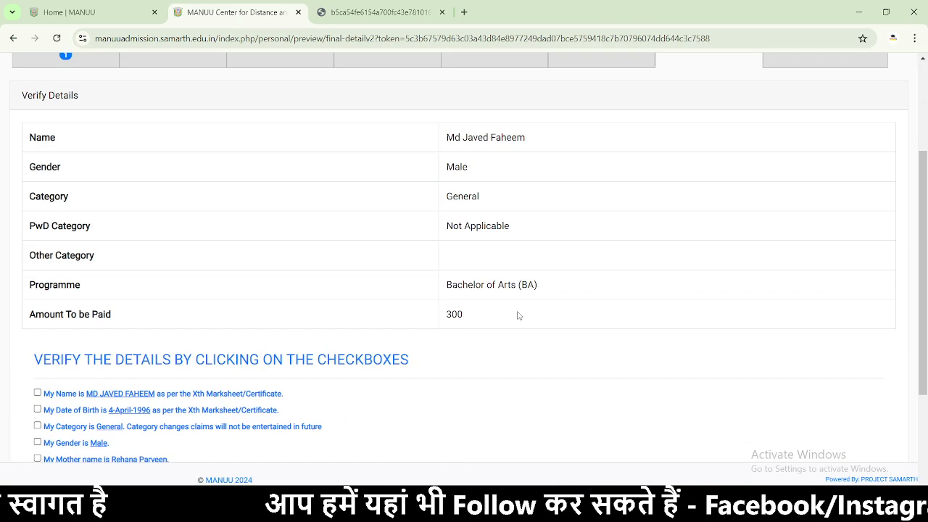
- Tick all nine declarations: name, birth date, category, gender, parents' names, address, recheck, guidelines
{"action": "left_click", "coordinate": [37, 223]}
{"action": "left_click", "coordinate": [37, 240]}
{"action": "left_click", "coordinate": [37, 256]}
{"action": "left_click", "coordinate": [37, 272]}
{"action": "left_click", "coordinate": [37, 288]}
{"action": "left_click", "coordinate": [37, 305]}
{"action": "left_click", "coordinate": [37, 321]}
{"action": "left_click", "coordinate": [37, 338]}
{"action": "left_click", "coordinate": [37, 354]}
- Recheck gender Male, category General, PwD Not Applicable and programme BA, then go to Payment Gateway GATEWAY - I
{"action": "scroll", "coordinate": [244, 303], "scroll_direction": "up", "scroll_amount": 5}
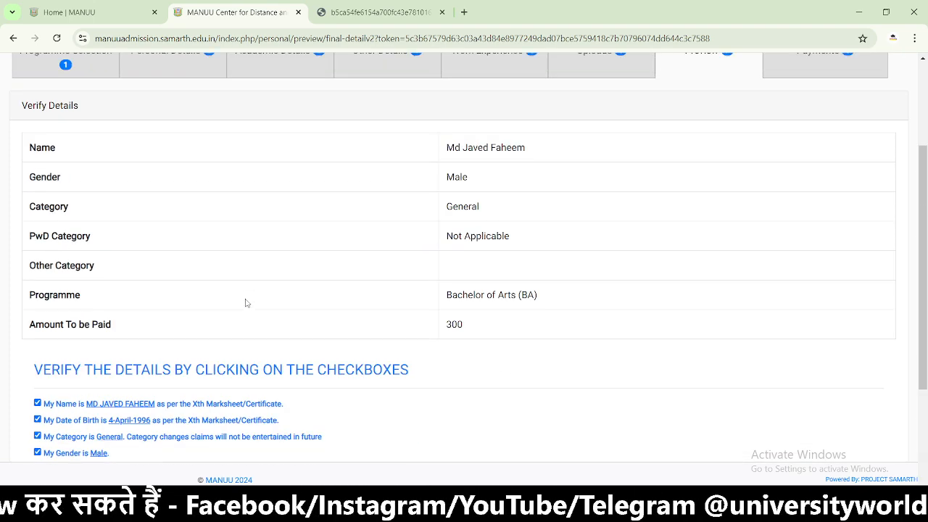
{"action": "left_click_drag", "start_coordinate": [585, 293], "coordinate": [382, 294]}
{"action": "left_click_drag", "start_coordinate": [486, 320], "coordinate": [407, 330]}
{"action": "left_click_drag", "start_coordinate": [509, 349], "coordinate": [427, 347]}
{"action": "left_click_drag", "start_coordinate": [522, 219], "coordinate": [365, 213]}
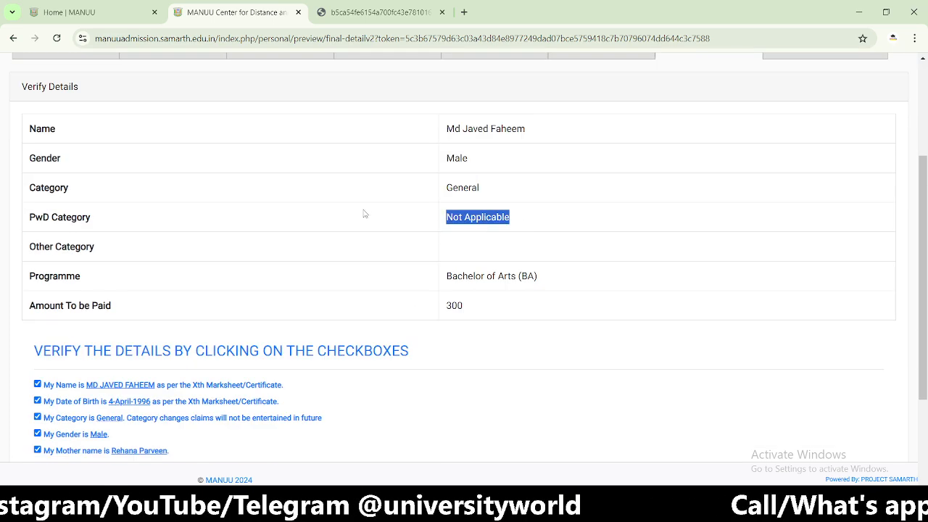
{"action": "left_click_drag", "start_coordinate": [542, 279], "coordinate": [439, 279]}
{"action": "scroll", "coordinate": [441, 279], "scroll_direction": "down", "scroll_amount": 3}
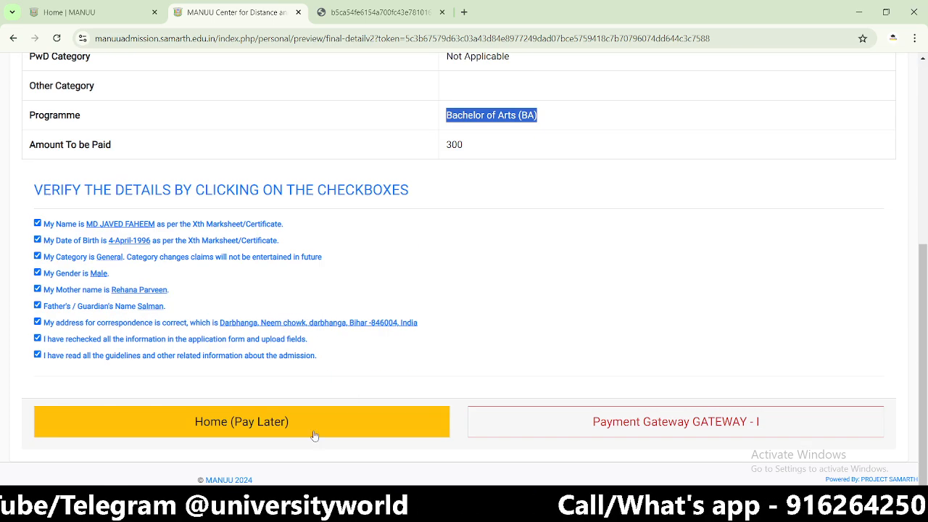
{"action": "scroll", "coordinate": [469, 331], "scroll_direction": "up", "scroll_amount": 5}
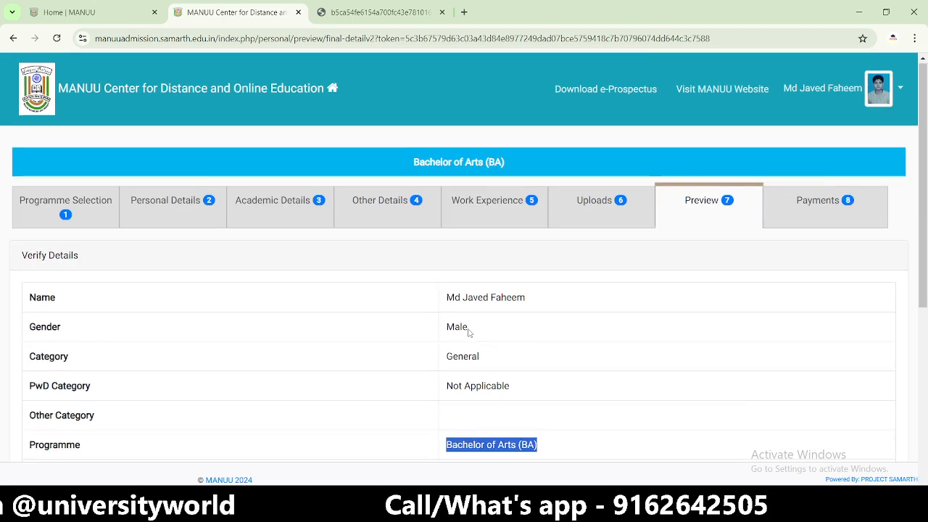
{"action": "scroll", "coordinate": [722, 266], "scroll_direction": "down", "scroll_amount": 5}
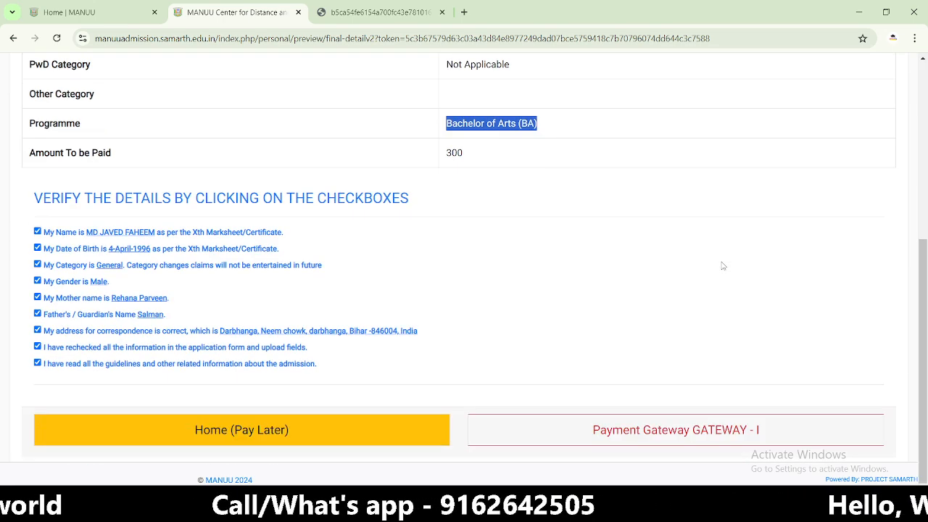
{"action": "scroll", "coordinate": [501, 328], "scroll_direction": "up", "scroll_amount": 4}
{"action": "scroll", "coordinate": [500, 327], "scroll_direction": "down", "scroll_amount": 5}
{"action": "left_click", "coordinate": [631, 427]}
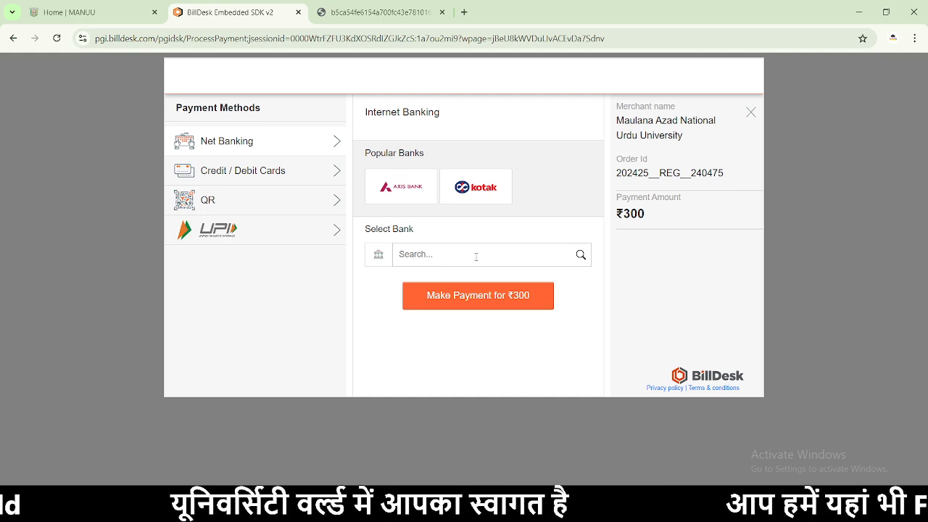
- Generate a BHIM UPI QR code for the ₹300 fee, then go back to the MANUU portal
{"action": "left_click", "coordinate": [197, 199]}
{"action": "left_click", "coordinate": [428, 245]}
{"action": "left_click", "coordinate": [433, 276]}
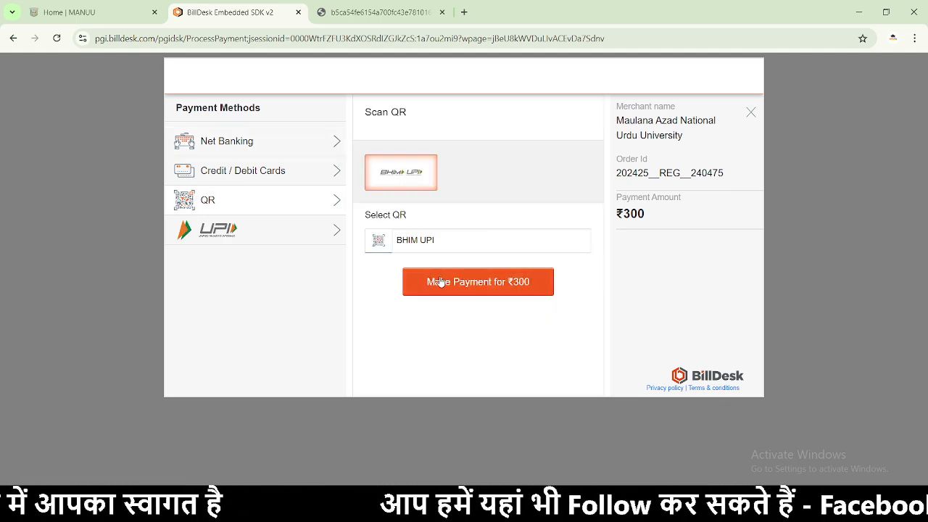
{"action": "left_click", "coordinate": [444, 283]}
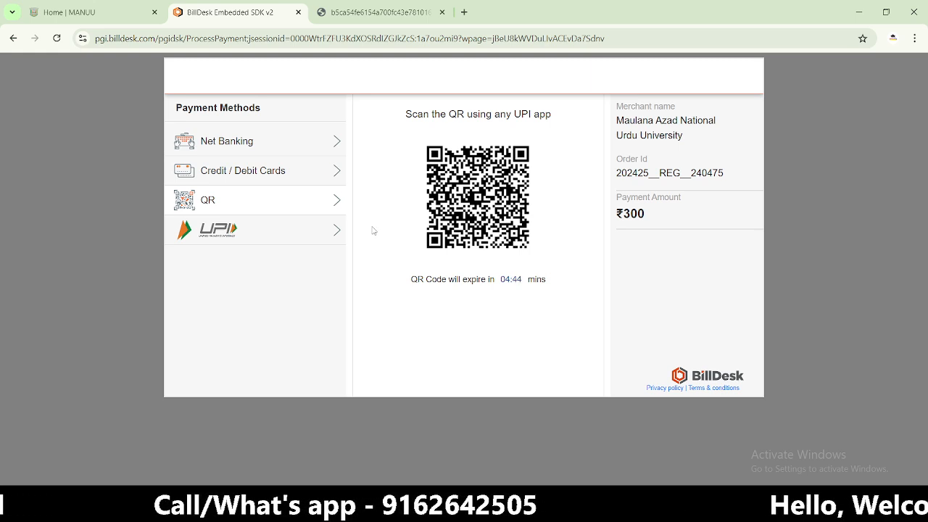
{"action": "left_click", "coordinate": [14, 39]}
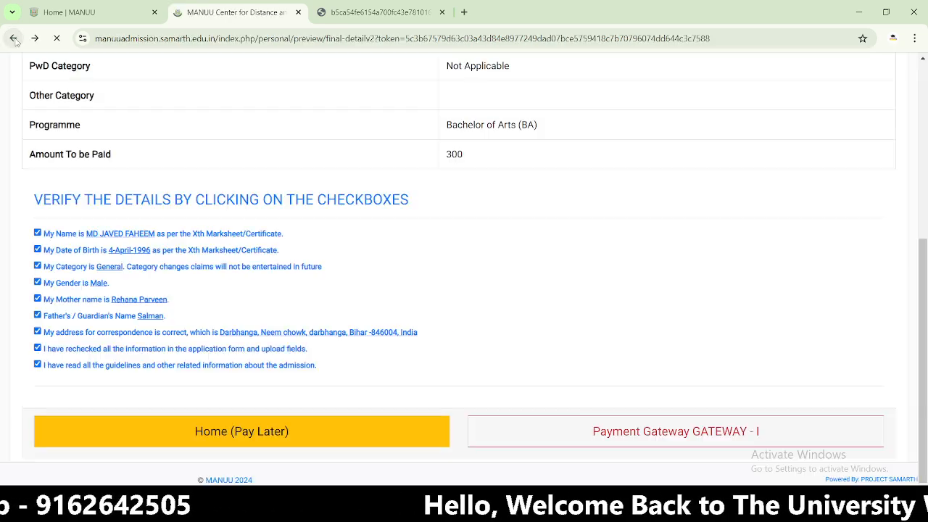
- Choose Home (Pay Later), then reopen the Bachelor of Arts (BA) application from the dashboard
{"action": "scroll", "coordinate": [544, 346], "scroll_direction": "up", "scroll_amount": 5}
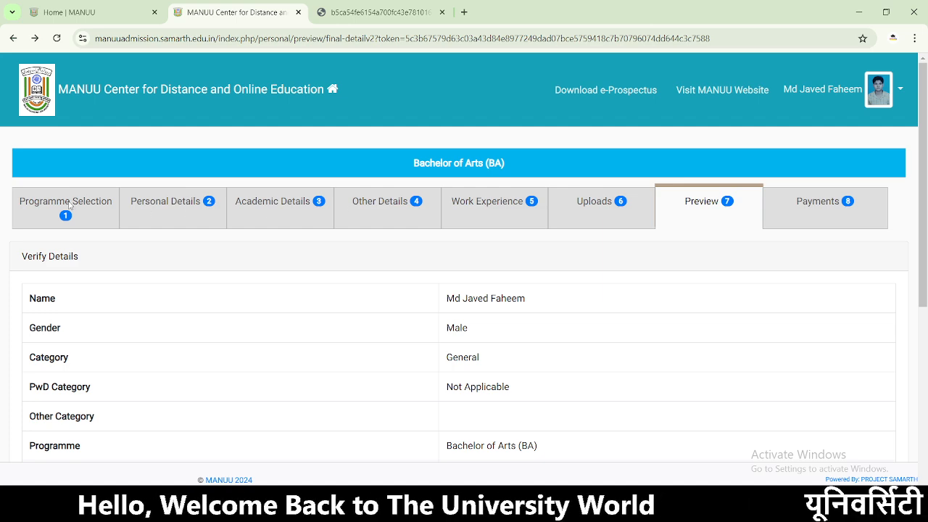
{"action": "scroll", "coordinate": [186, 210], "scroll_direction": "down", "scroll_amount": 5}
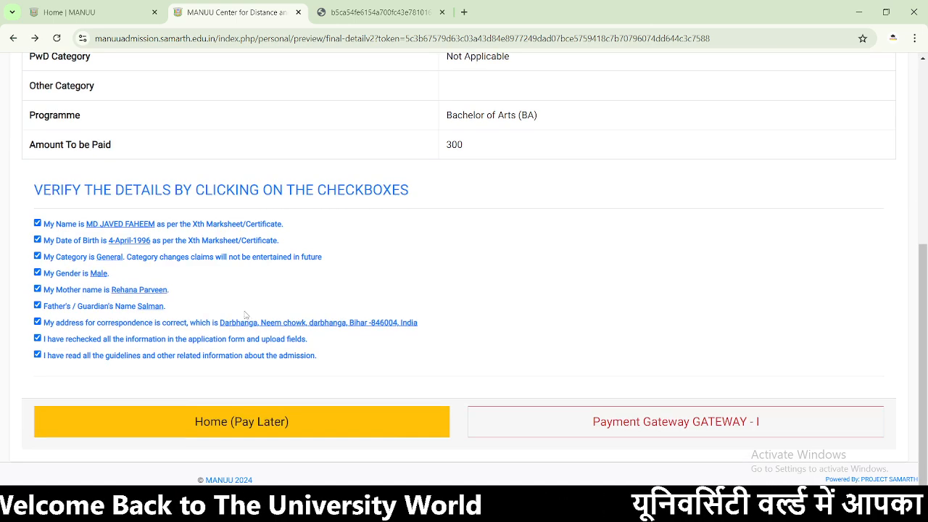
{"action": "left_click", "coordinate": [255, 433]}
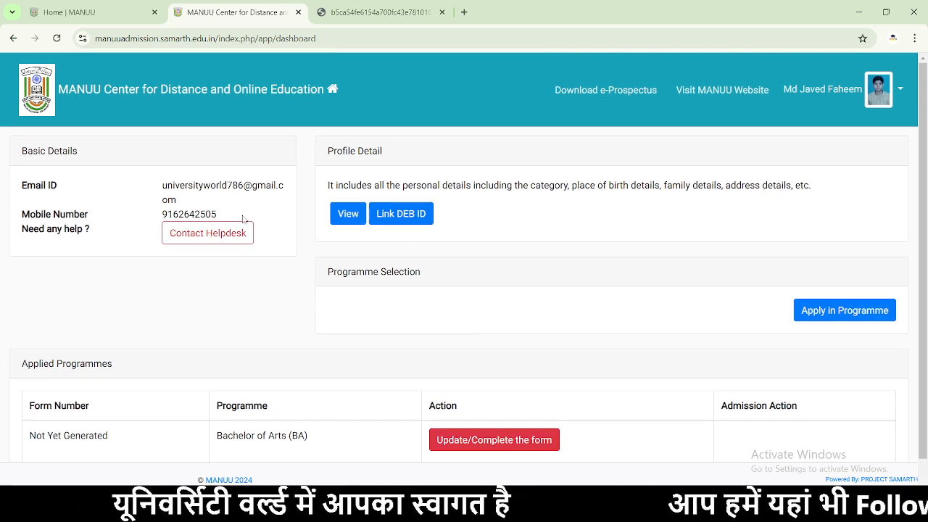
{"action": "scroll", "coordinate": [239, 213], "scroll_direction": "down", "scroll_amount": 1}
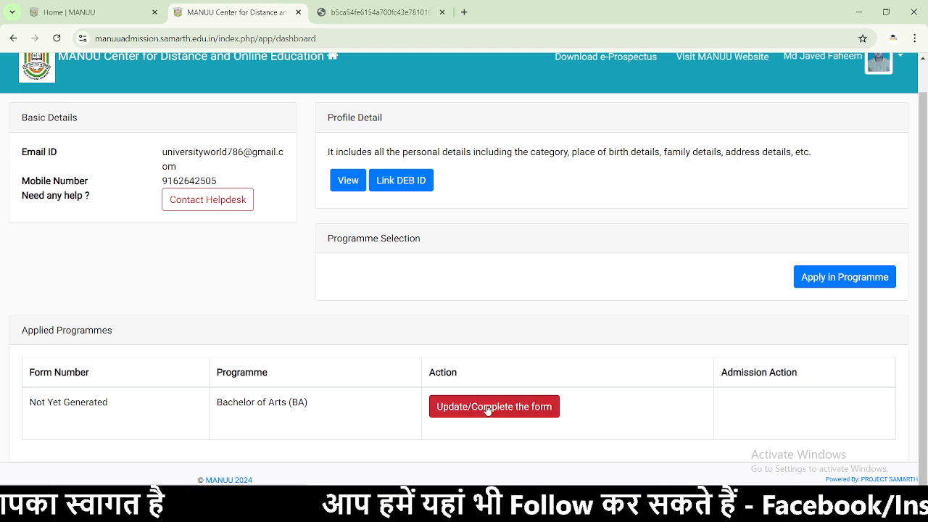
{"action": "left_click", "coordinate": [462, 408]}
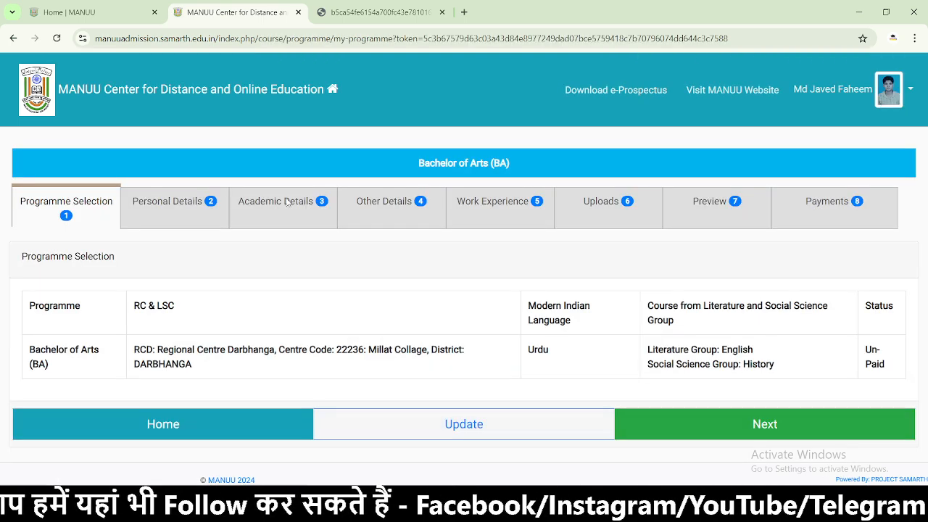
- Update and re-save the programme selection, continuing to personal details
{"action": "left_click", "coordinate": [448, 424]}
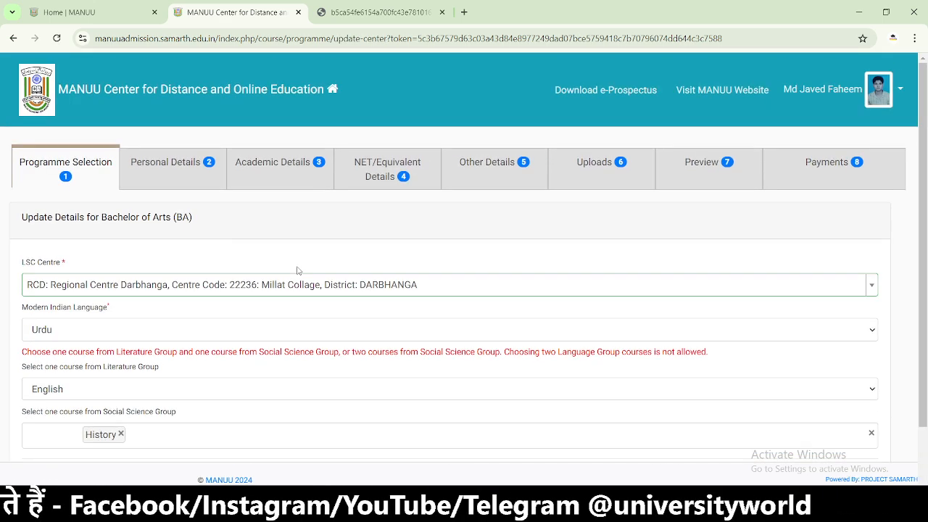
{"action": "scroll", "coordinate": [369, 172], "scroll_direction": "down", "scroll_amount": 1}
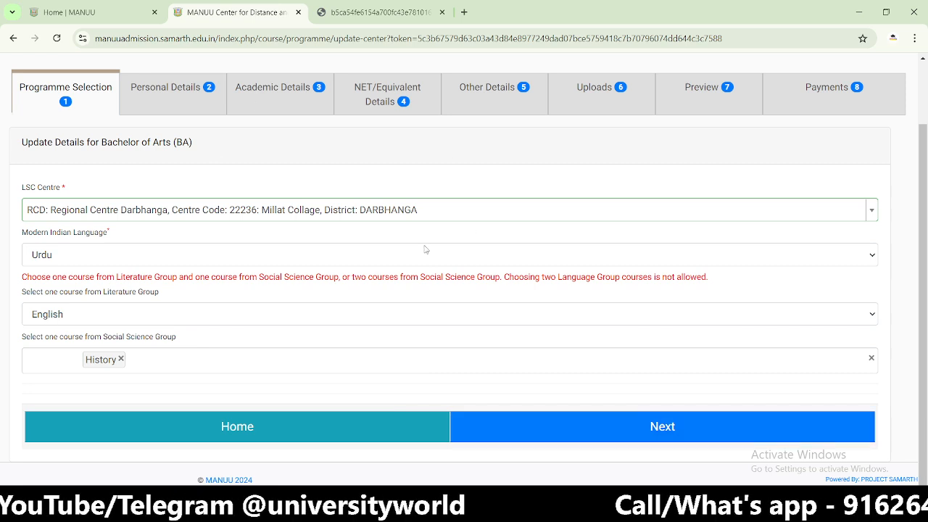
{"action": "scroll", "coordinate": [318, 200], "scroll_direction": "up", "scroll_amount": 1}
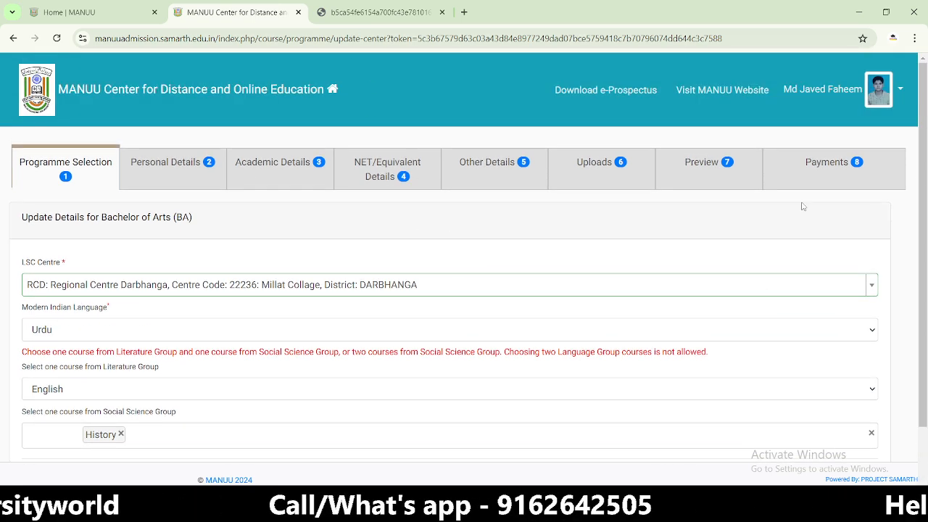
{"action": "scroll", "coordinate": [787, 270], "scroll_direction": "down", "scroll_amount": 1}
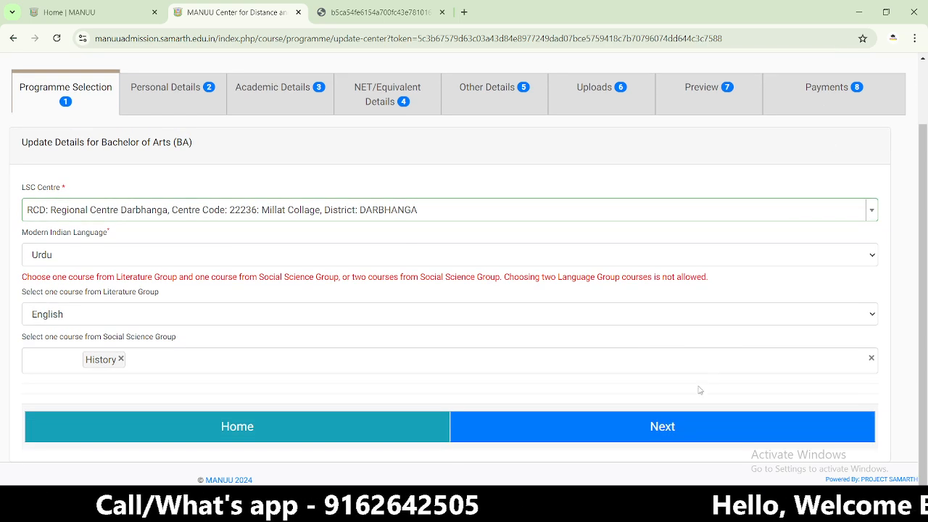
{"action": "left_click", "coordinate": [684, 422]}
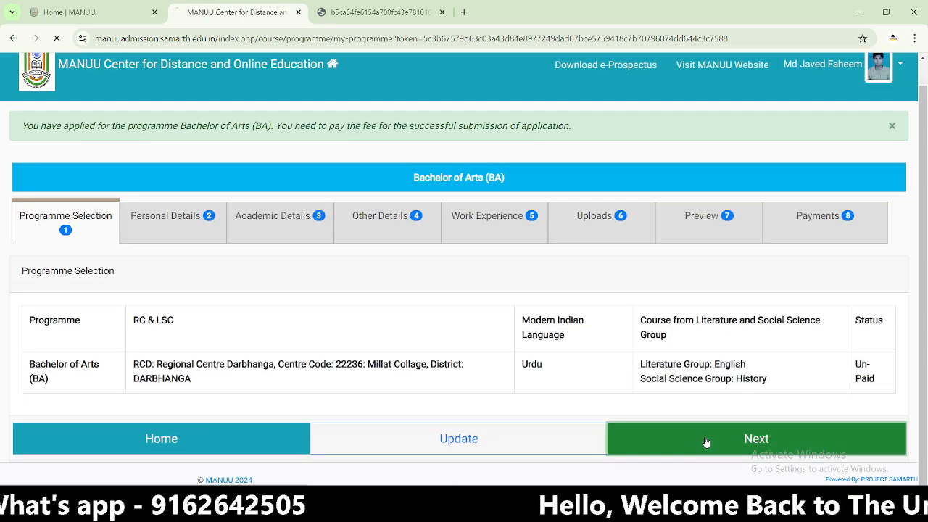
{"action": "left_click", "coordinate": [706, 441]}
- Re-save personal, academic, other details and work experience steps, reaching Uploads
{"action": "scroll", "coordinate": [702, 432], "scroll_direction": "down", "scroll_amount": 10}
{"action": "left_click", "coordinate": [704, 437]}
{"action": "scroll", "coordinate": [705, 437], "scroll_direction": "down", "scroll_amount": 15}
{"action": "left_click", "coordinate": [660, 432]}
{"action": "scroll", "coordinate": [662, 432], "scroll_direction": "down", "scroll_amount": 10}
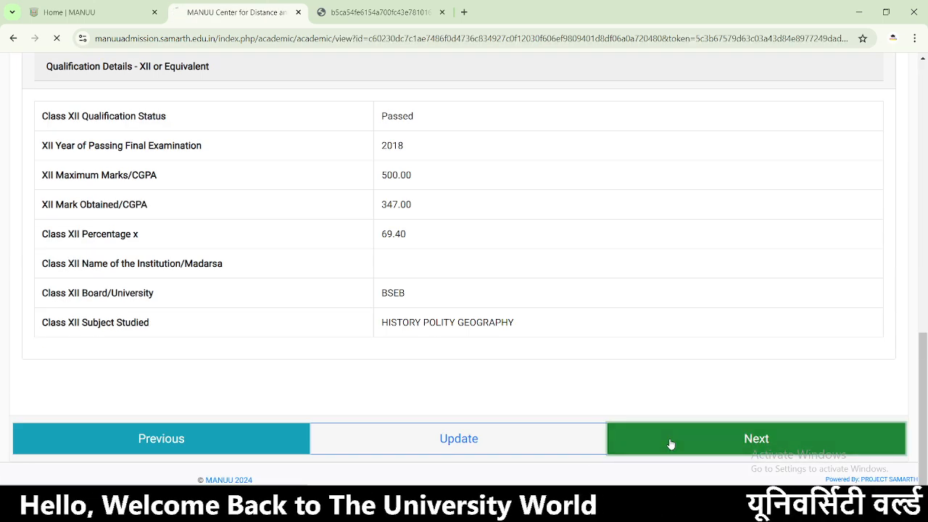
{"action": "left_click", "coordinate": [671, 442]}
{"action": "left_click", "coordinate": [686, 449]}
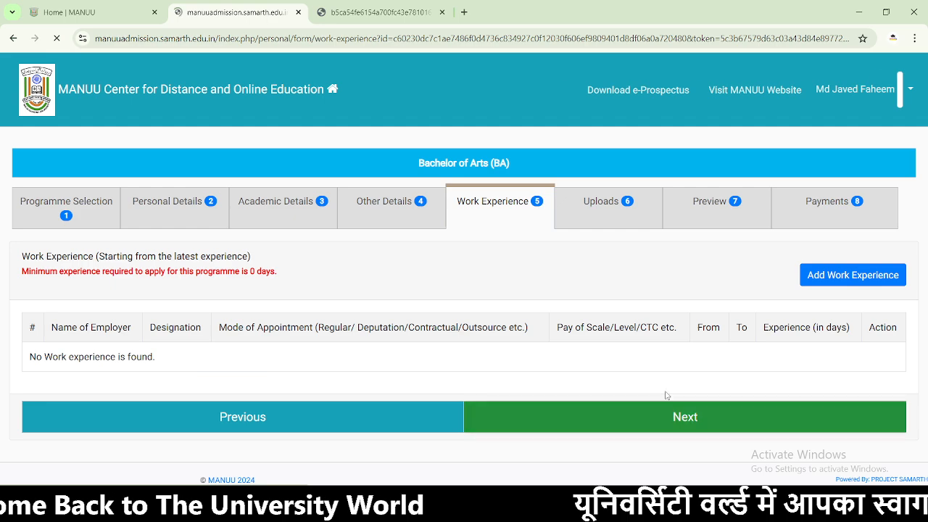
{"action": "left_click", "coordinate": [660, 417]}
- Preview the full BA application and move on to fee payment
{"action": "scroll", "coordinate": [662, 413], "scroll_direction": "down", "scroll_amount": 10}
{"action": "left_click", "coordinate": [670, 427]}
{"action": "scroll", "coordinate": [670, 424], "scroll_direction": "down", "scroll_amount": 15}
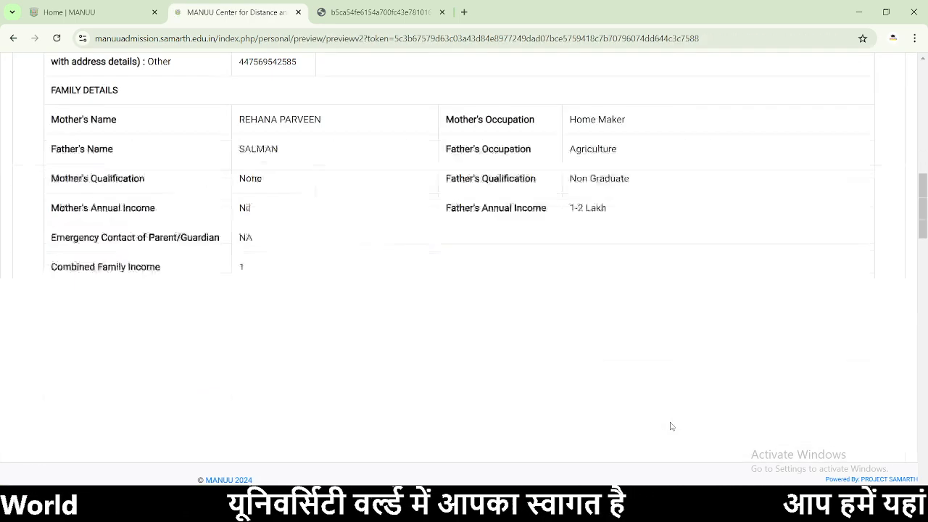
{"action": "left_click", "coordinate": [675, 437]}
{"action": "scroll", "coordinate": [660, 334], "scroll_direction": "down", "scroll_amount": 5}
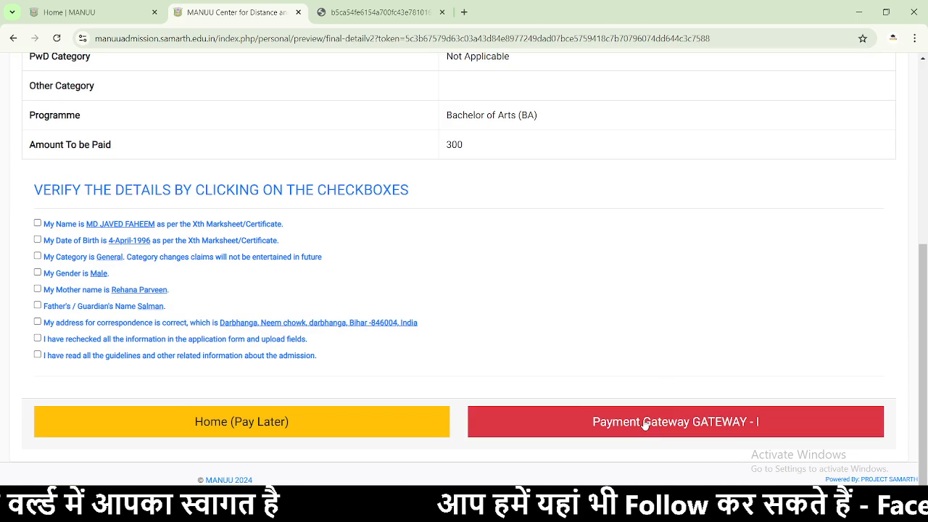
- Re-tick all nine verification declarations after the gateway refused unverified details
{"action": "left_click", "coordinate": [644, 424]}
{"action": "left_click", "coordinate": [37, 244]}
{"action": "left_click", "coordinate": [37, 261]}
{"action": "left_click", "coordinate": [37, 277]}
{"action": "left_click", "coordinate": [37, 294]}
{"action": "left_click", "coordinate": [37, 310]}
{"action": "left_click", "coordinate": [37, 326]}
{"action": "left_click", "coordinate": [37, 343]}
{"action": "left_click", "coordinate": [37, 359]}
{"action": "left_click", "coordinate": [37, 376]}
- Proceed to Payment Gateway GATEWAY - I and request a BHIM UPI QR for the ₹300 fee
{"action": "left_click", "coordinate": [643, 435]}
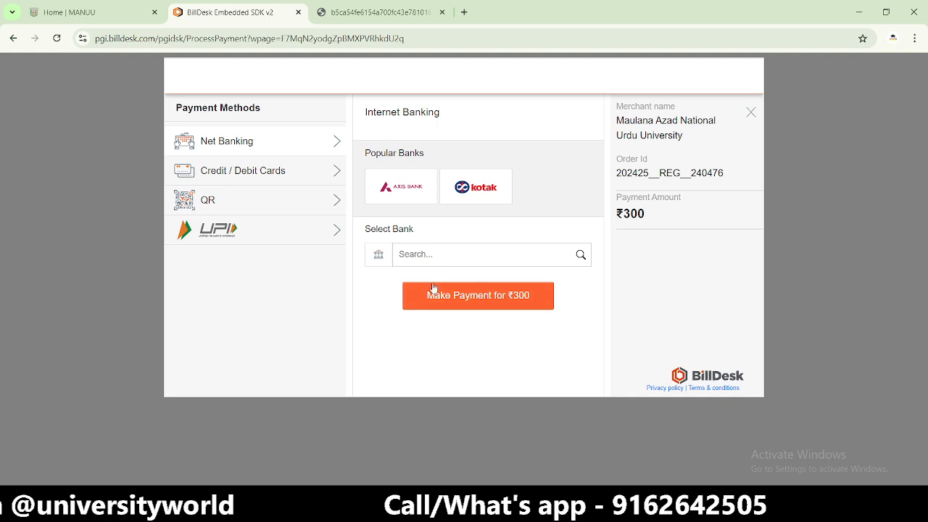
{"action": "left_click", "coordinate": [244, 207]}
{"action": "left_click", "coordinate": [403, 240]}
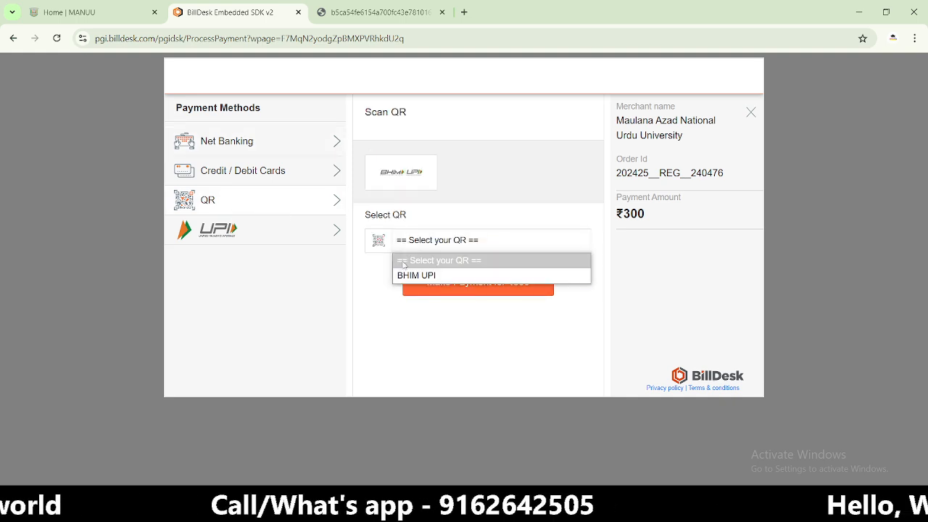
{"action": "left_click", "coordinate": [417, 274]}
{"action": "left_click", "coordinate": [428, 288]}
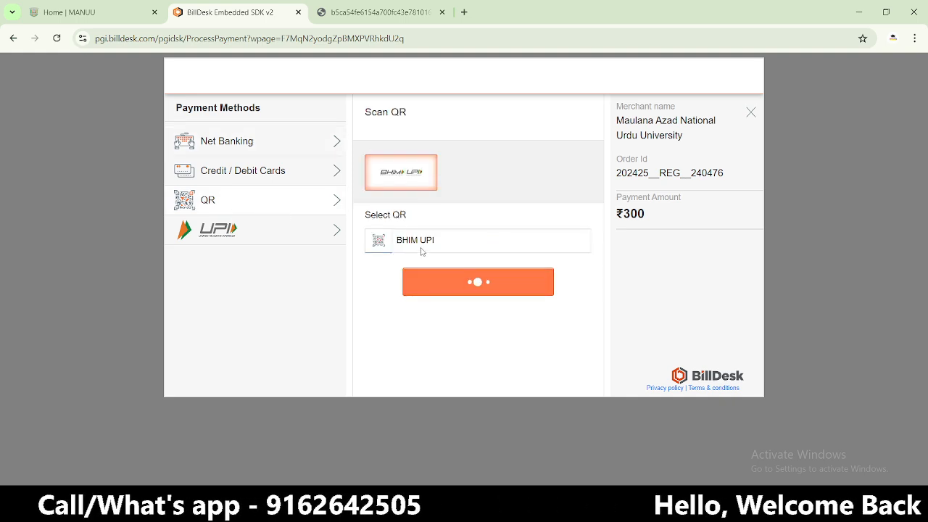